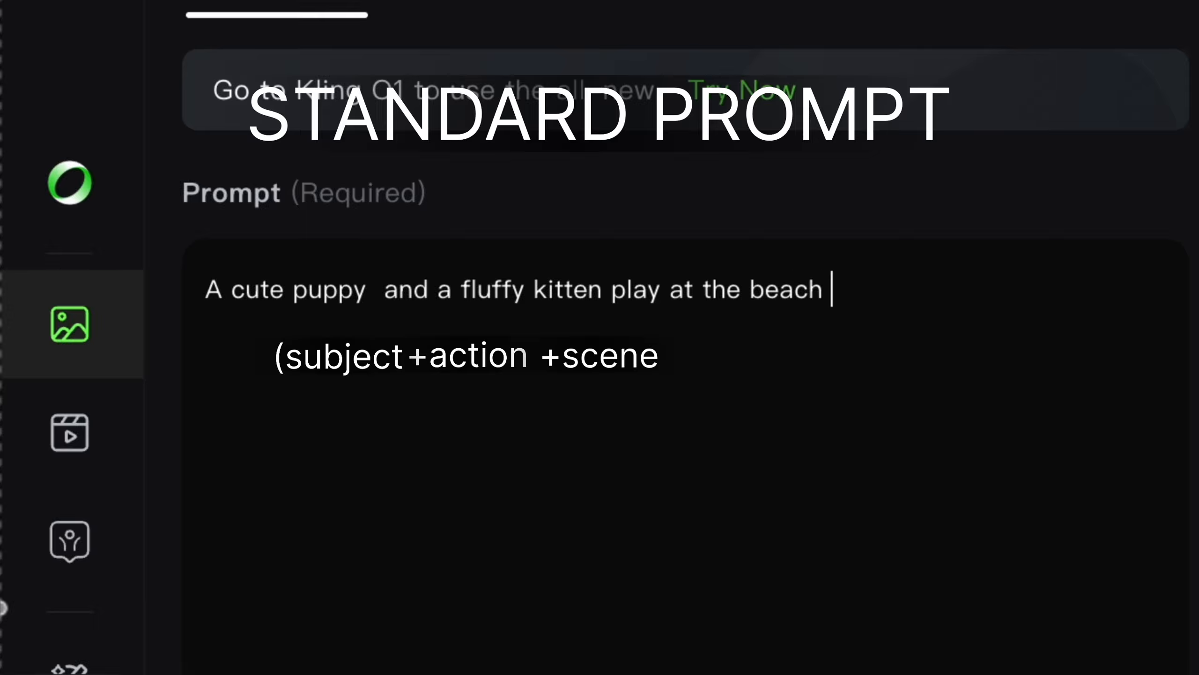
- Finish the image prompt as "A cute puppy and a fluffy kitten play at the beach on a sunny day" and view another of its generated images
type("a sunny da")
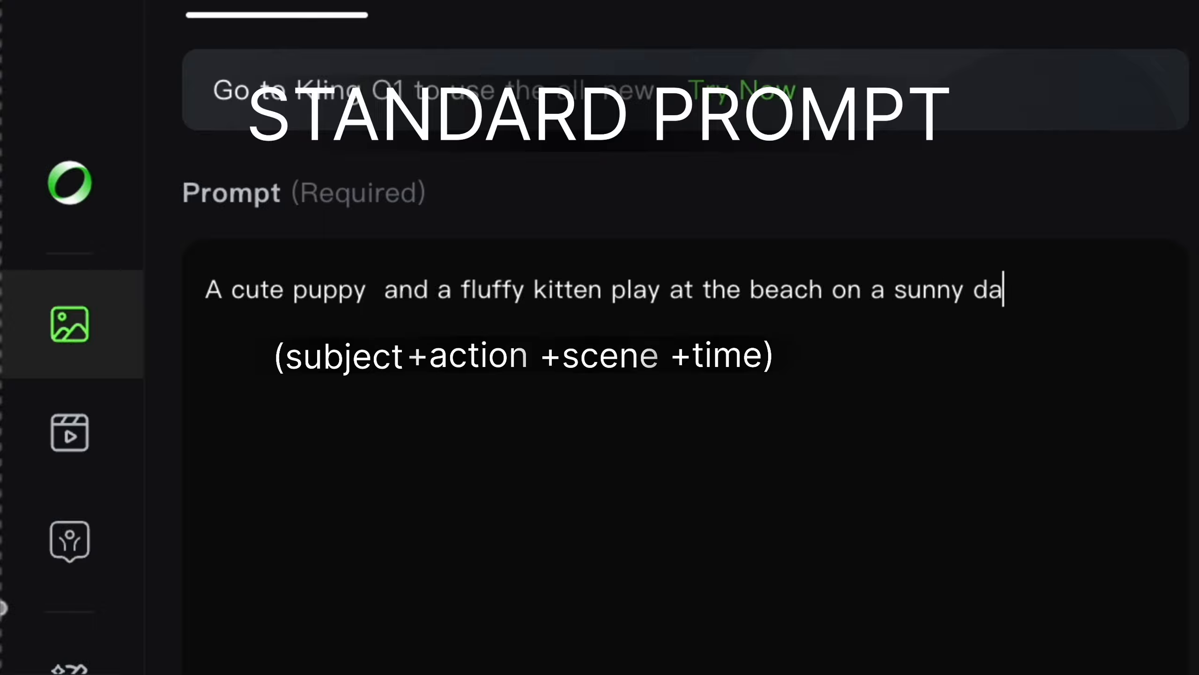
type("y")
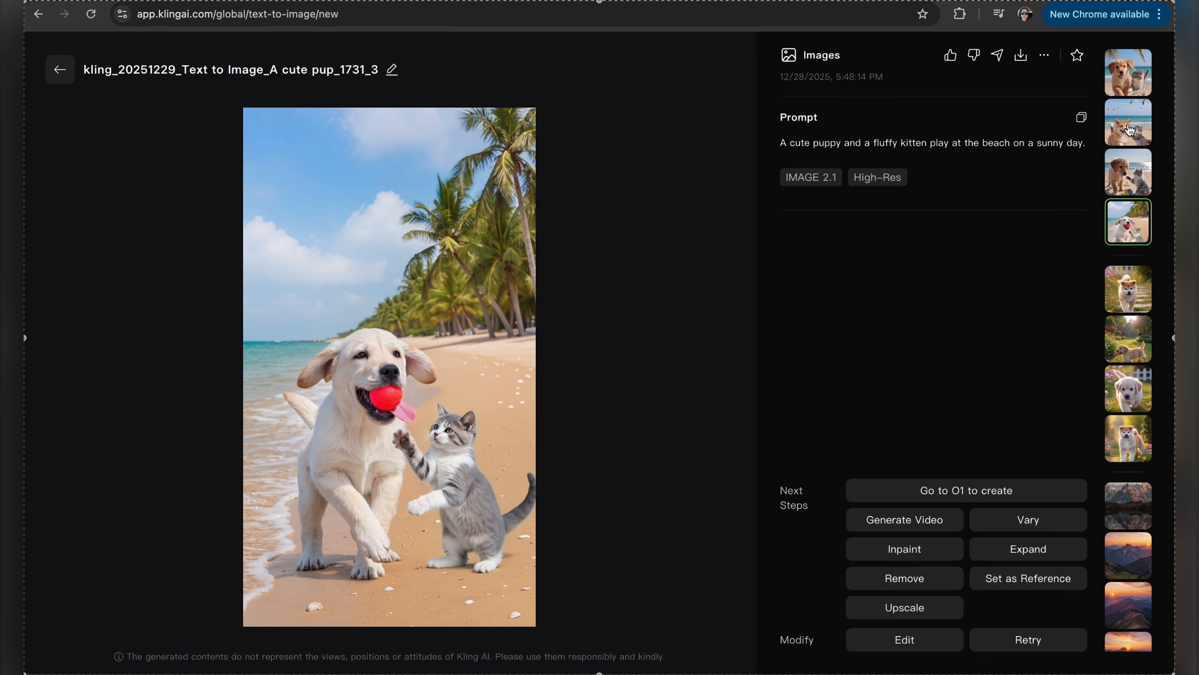
left_click(1129, 126)
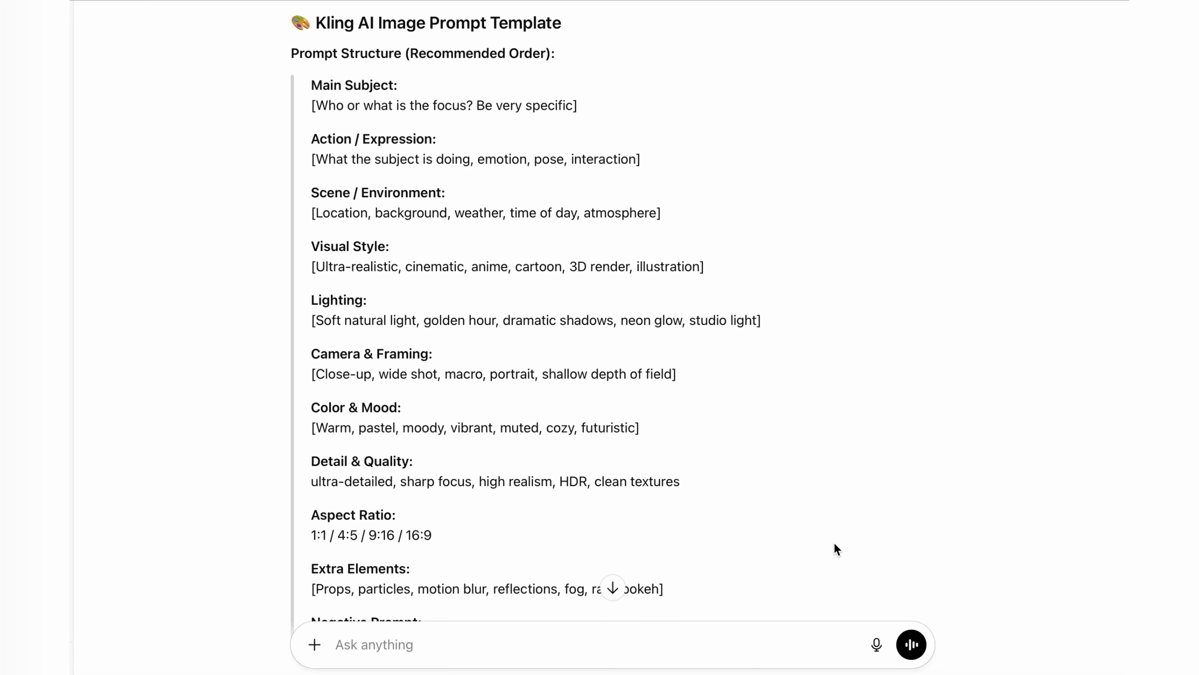
- Switch to the AI chat and read the Kling AI image prompt template, example prompt, tips and optional add-ons
scroll(869, 412, "down", 5)
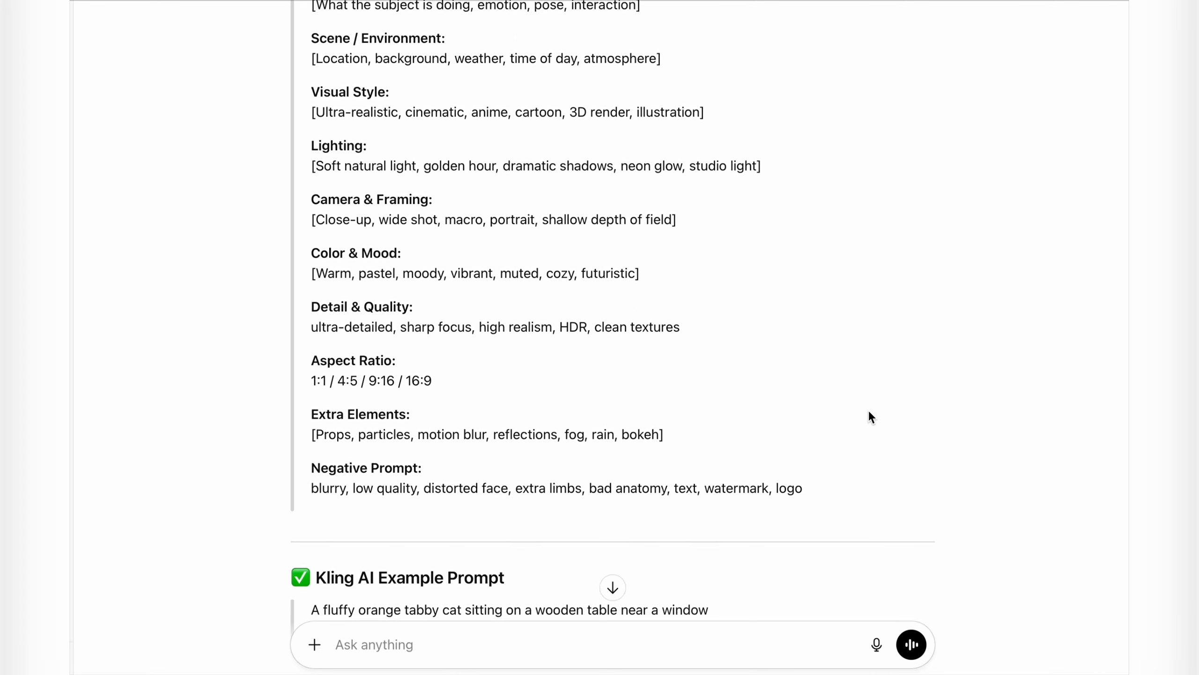
scroll(869, 412, "up", 4)
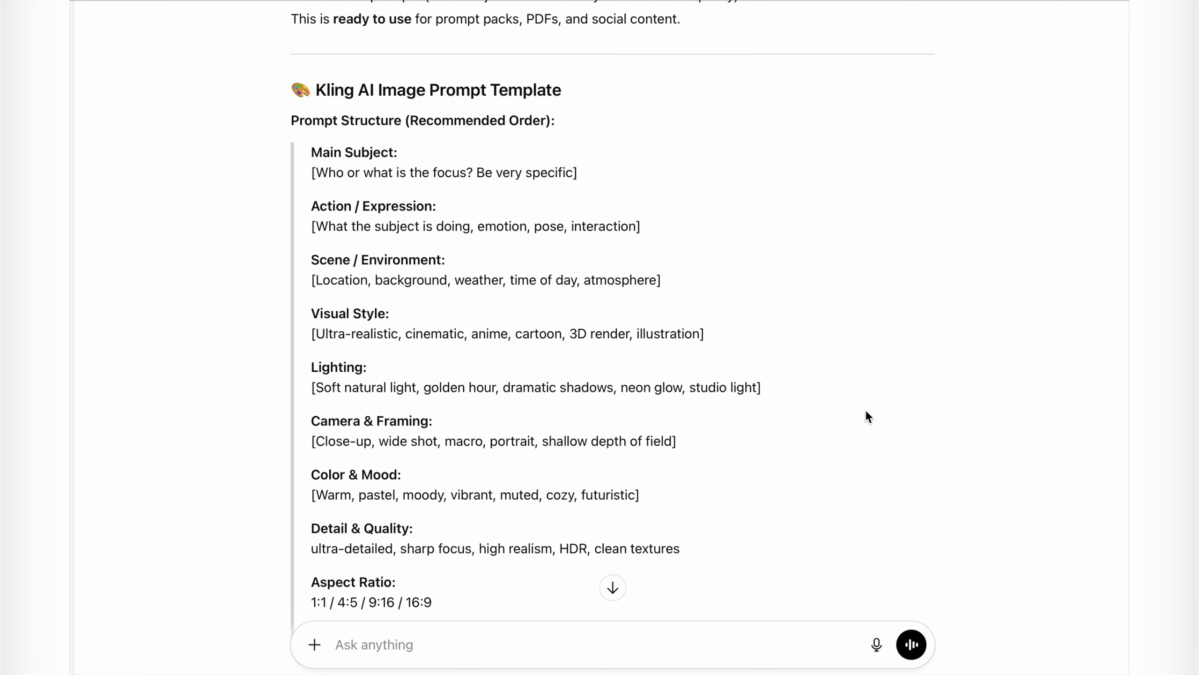
scroll(866, 411, "up", 1)
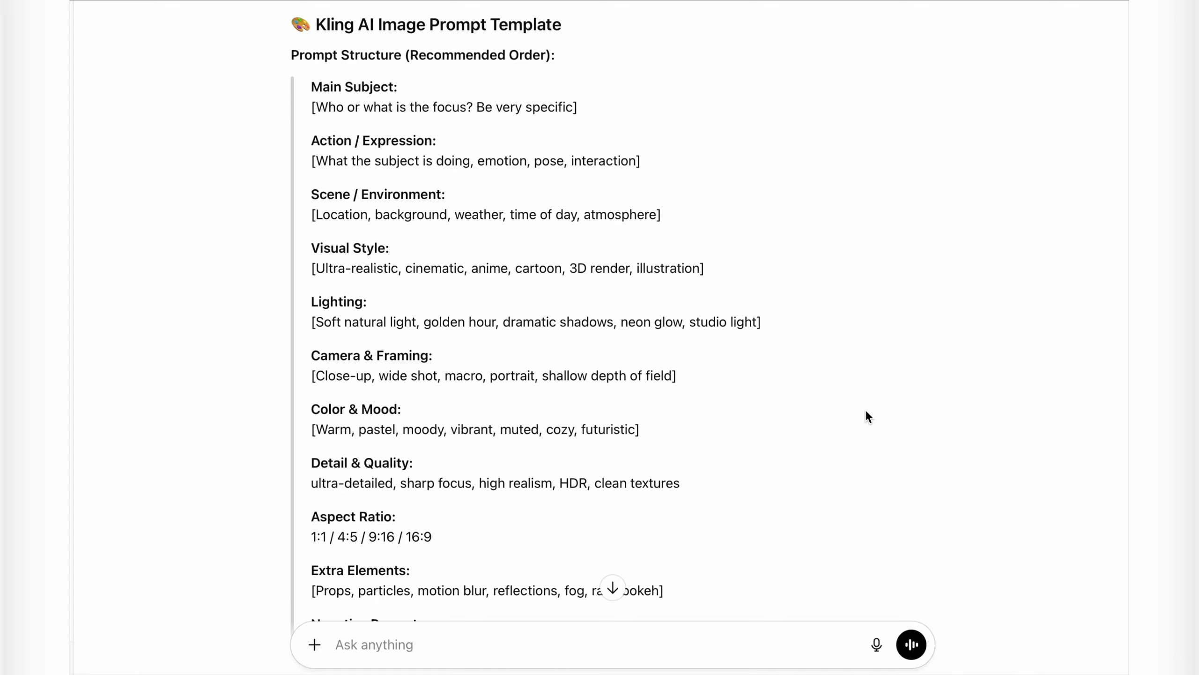
scroll(867, 414, "down", 3)
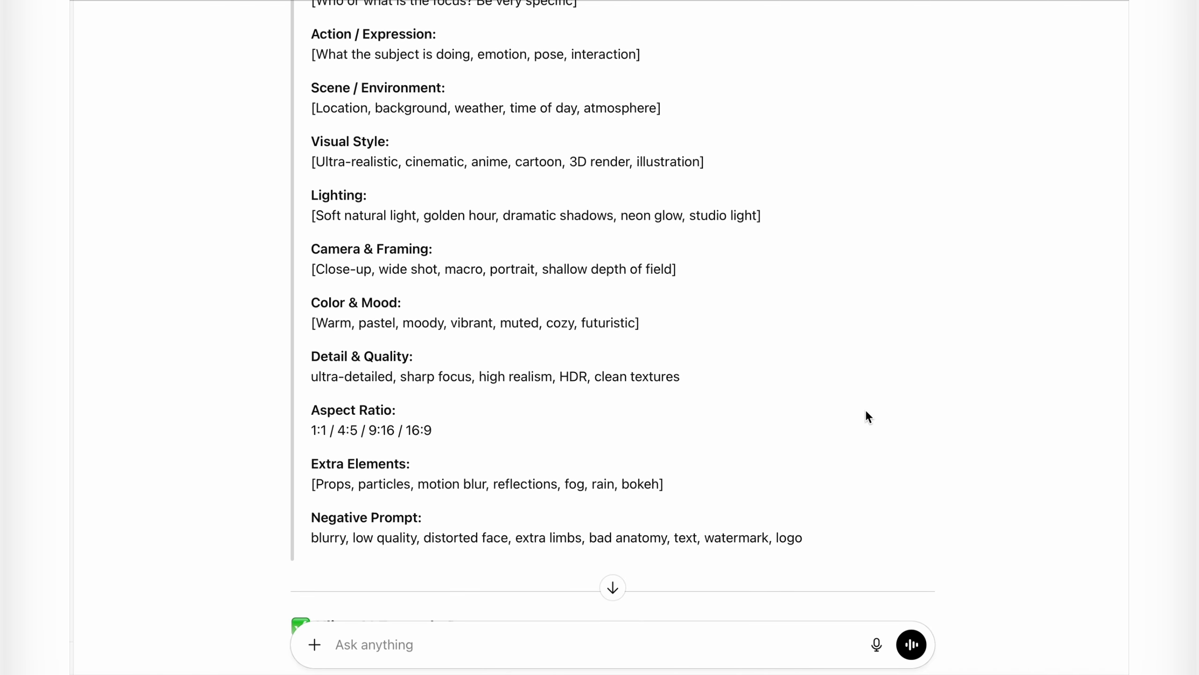
scroll(866, 412, "down", 3)
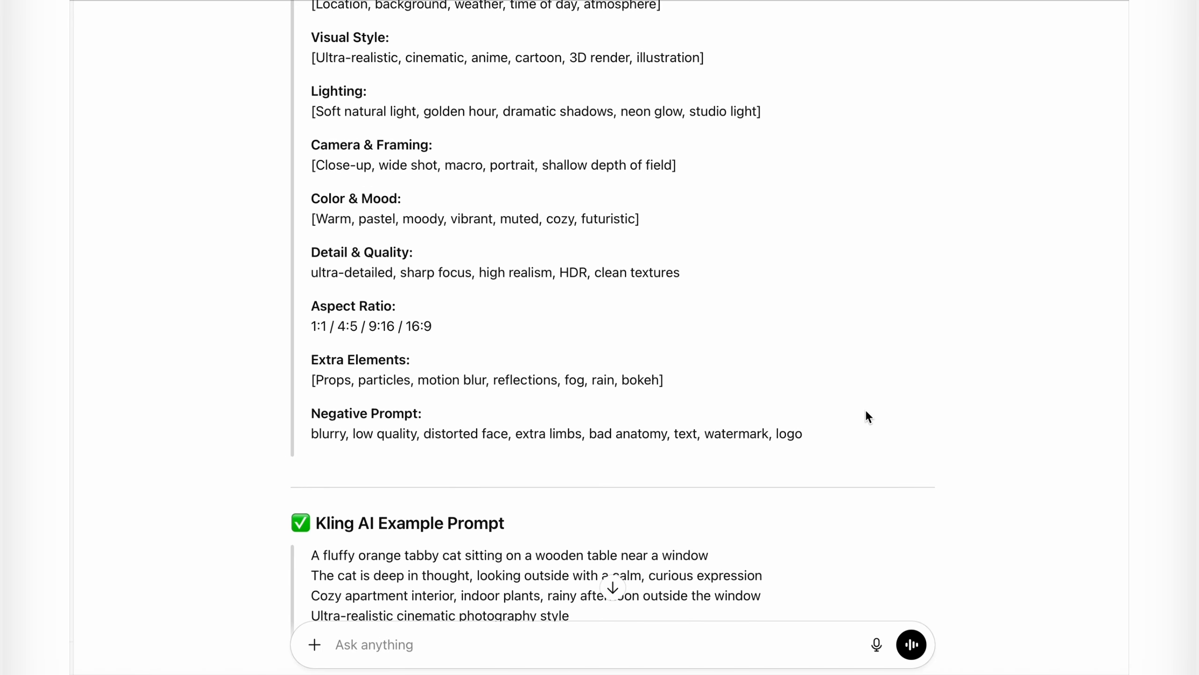
scroll(867, 412, "down", 4)
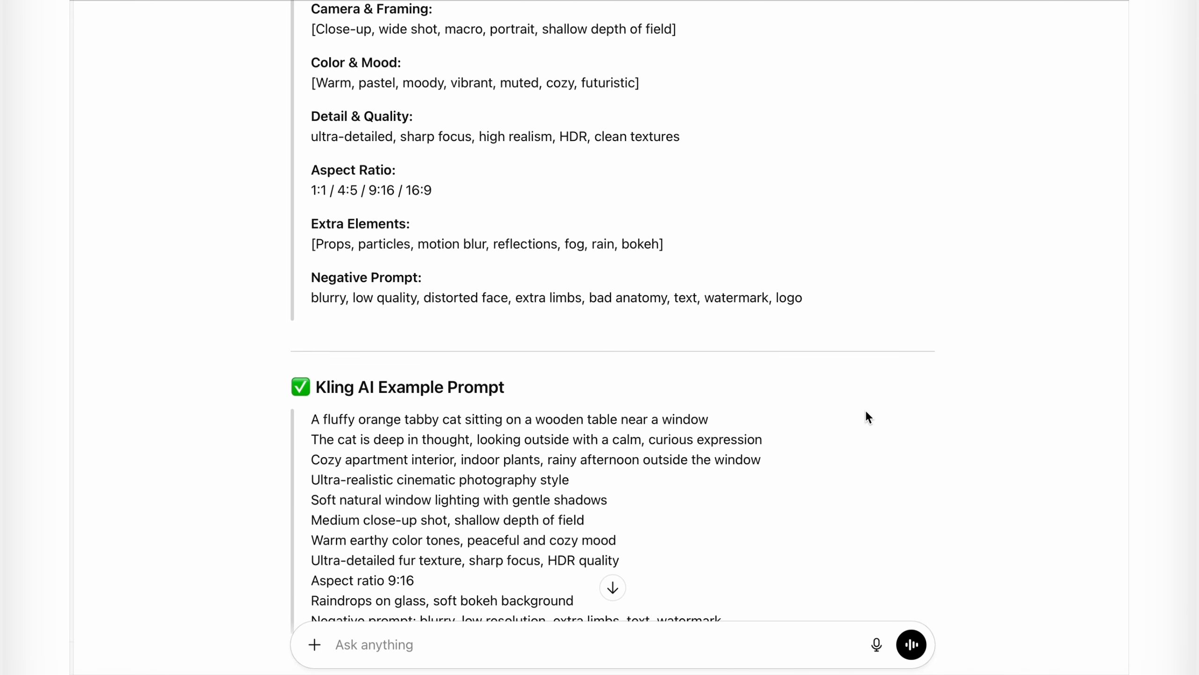
scroll(867, 412, "down", 3)
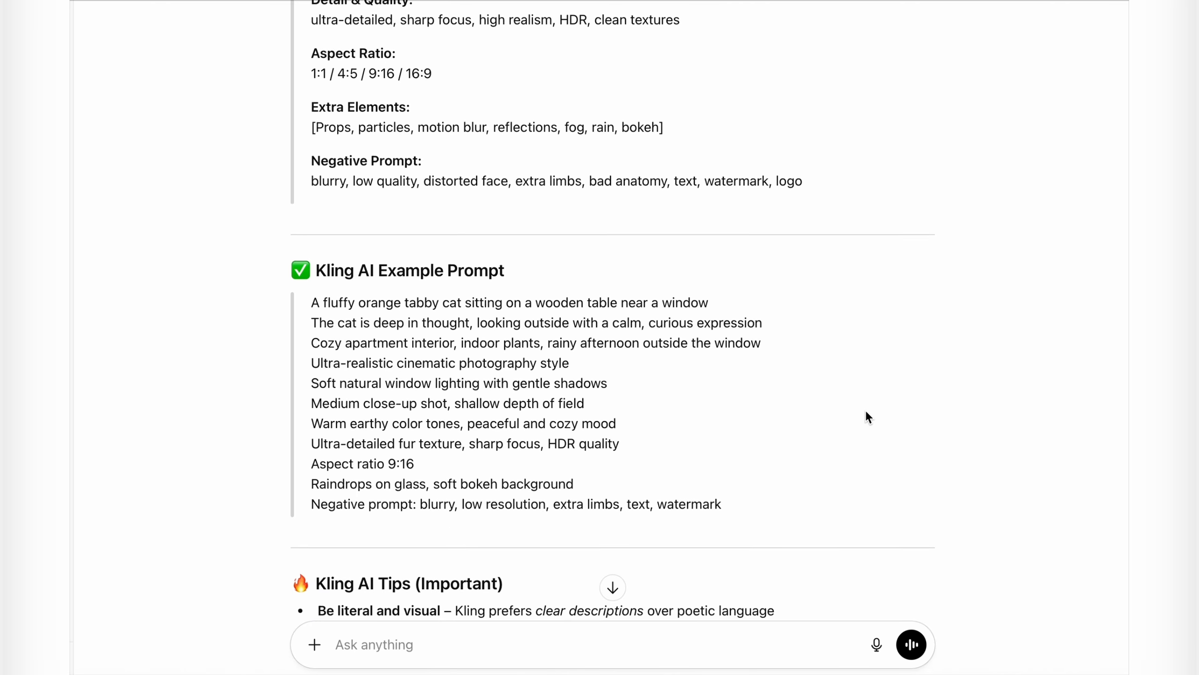
scroll(867, 412, "down", 3)
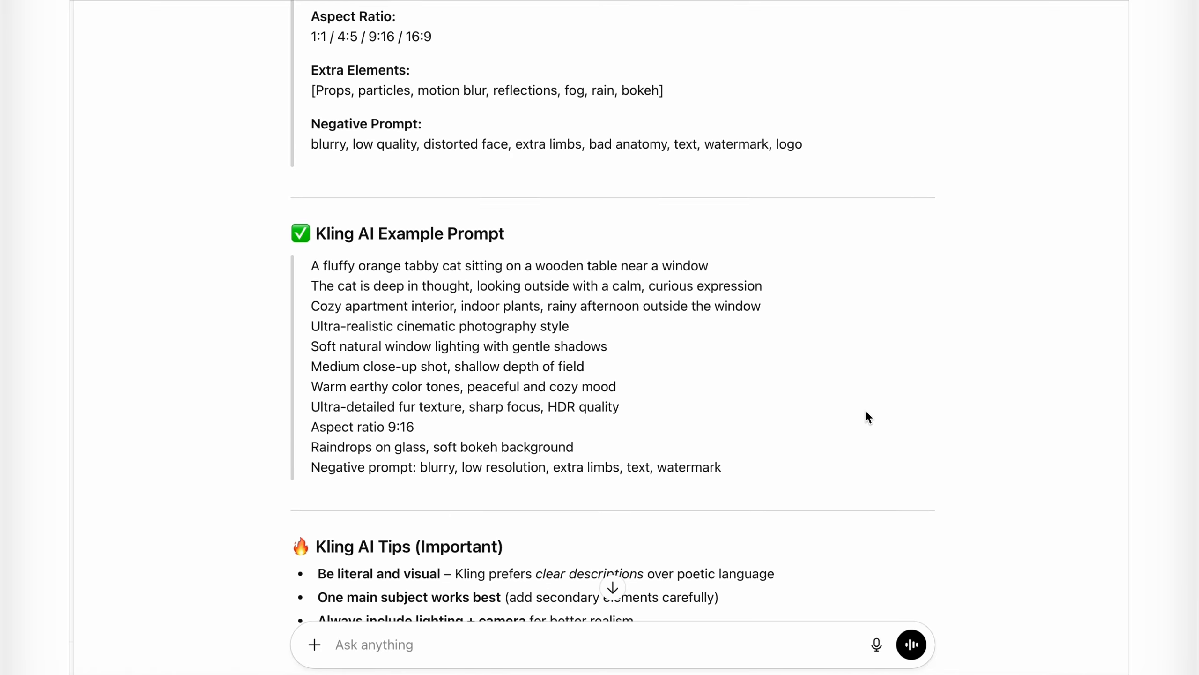
scroll(866, 412, "down", 2)
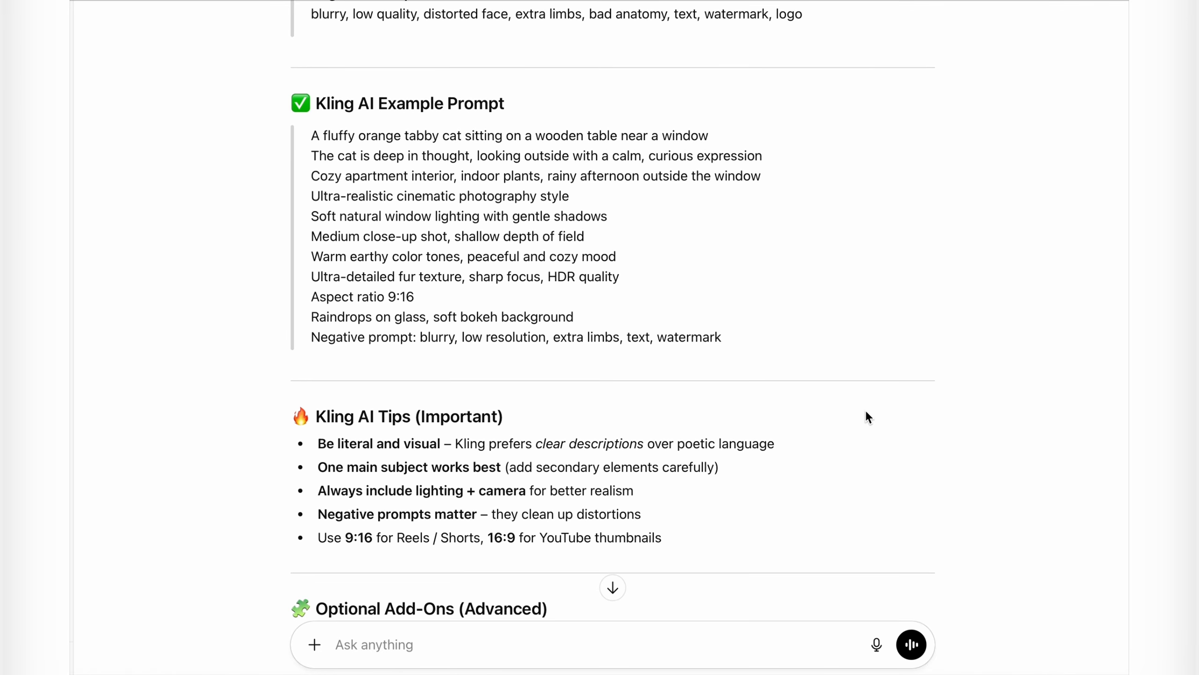
scroll(867, 411, "up", 1)
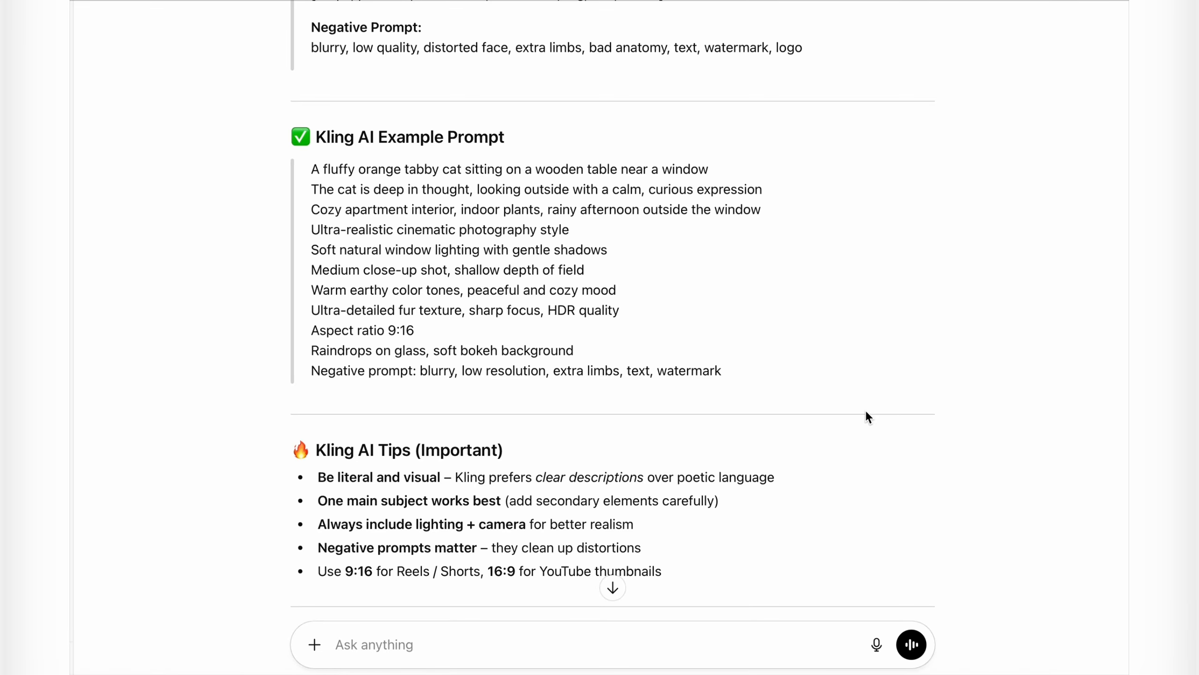
scroll(866, 412, "down", 3)
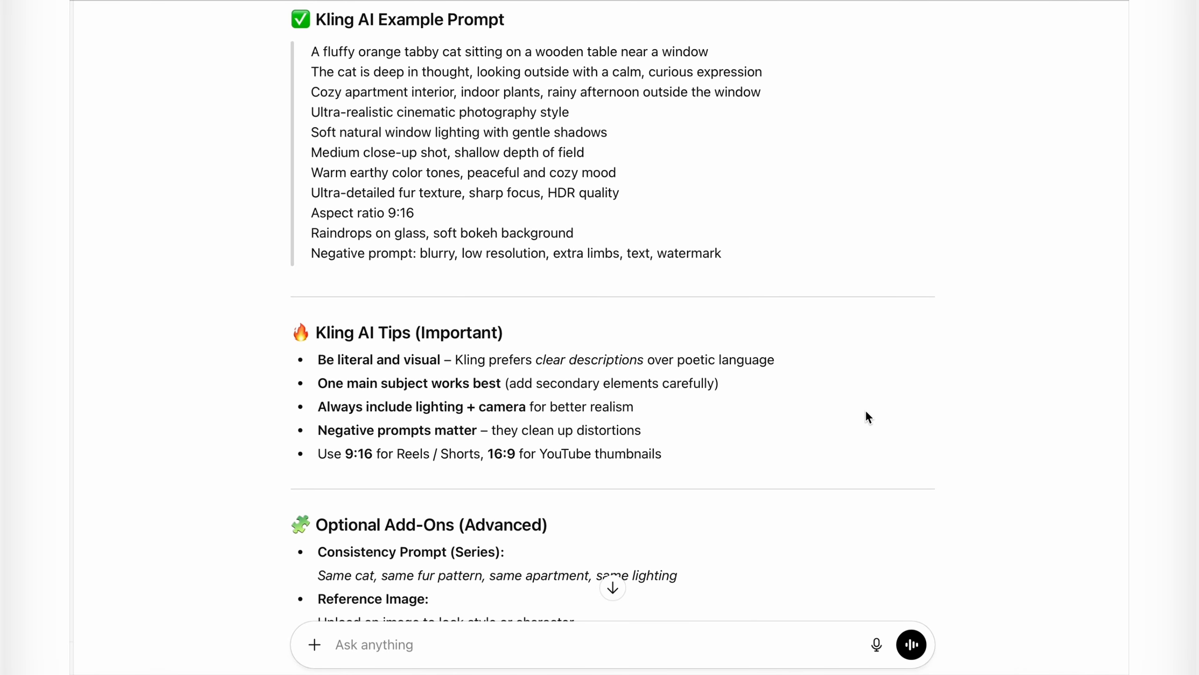
scroll(867, 413, "down", 1)
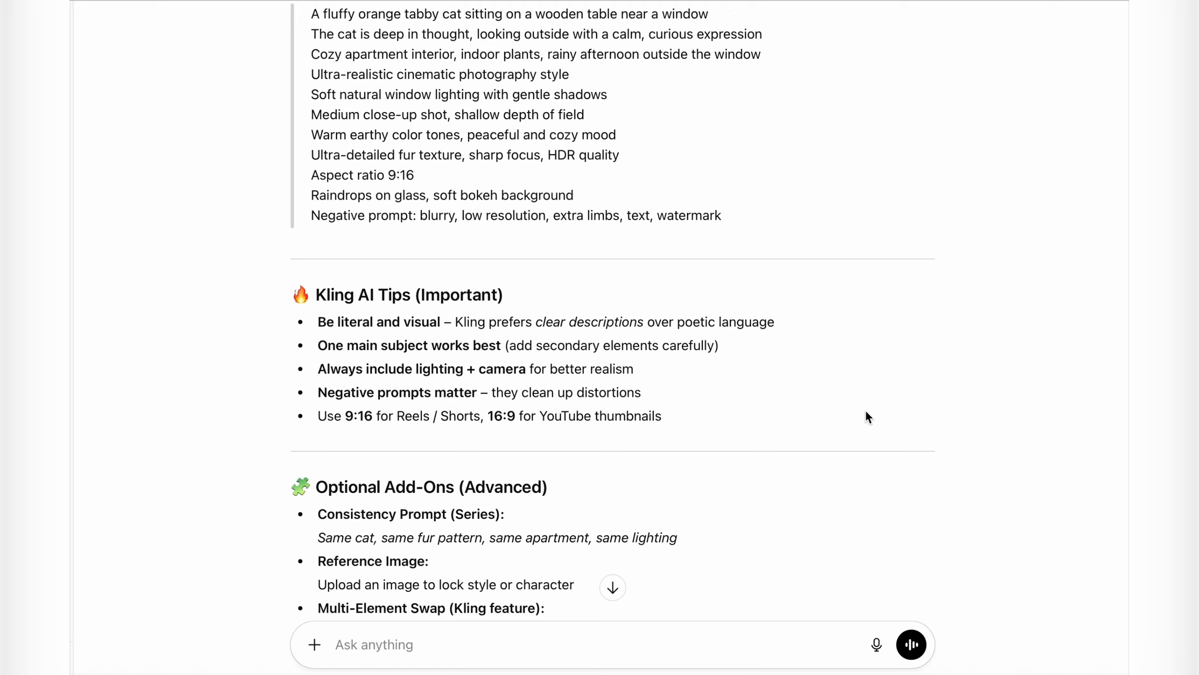
scroll(867, 414, "down", 2)
scroll(867, 416, "down", 1)
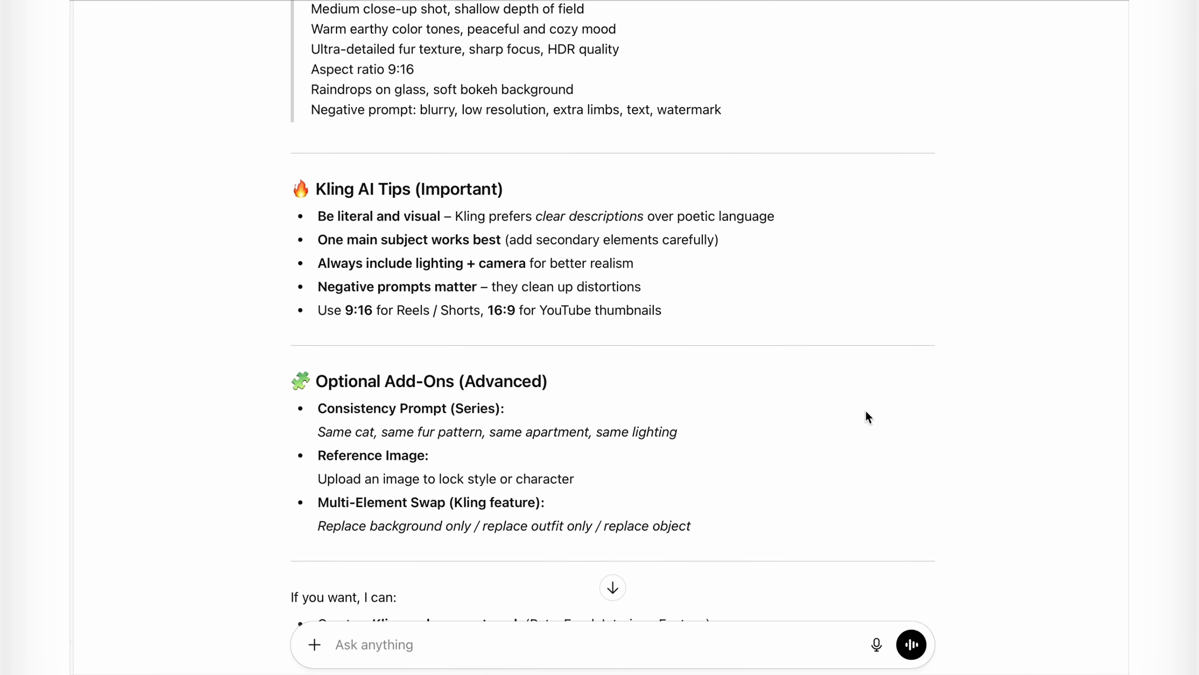
scroll(867, 415, "up", 1)
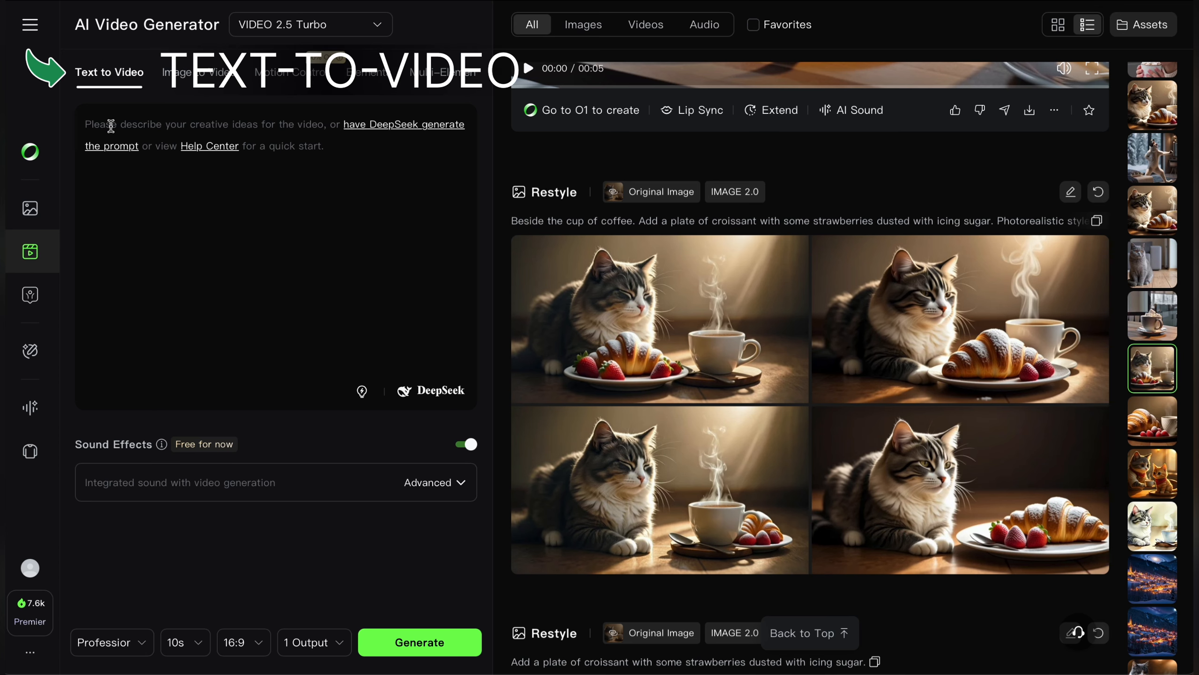
- Write the text-to-video prompt "A young woman smiles beautifully." and ask DeepSeek for improved versions
left_click(113, 154)
type("A young woman sm")
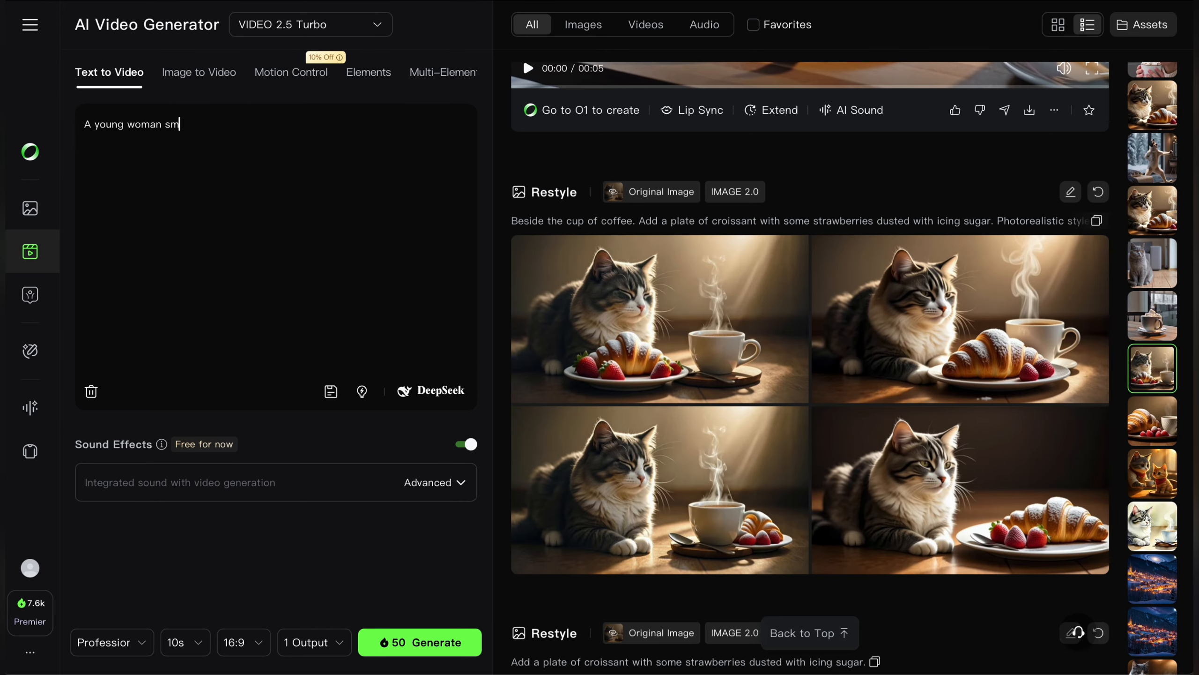
type("iles beautifully.")
left_click(416, 391)
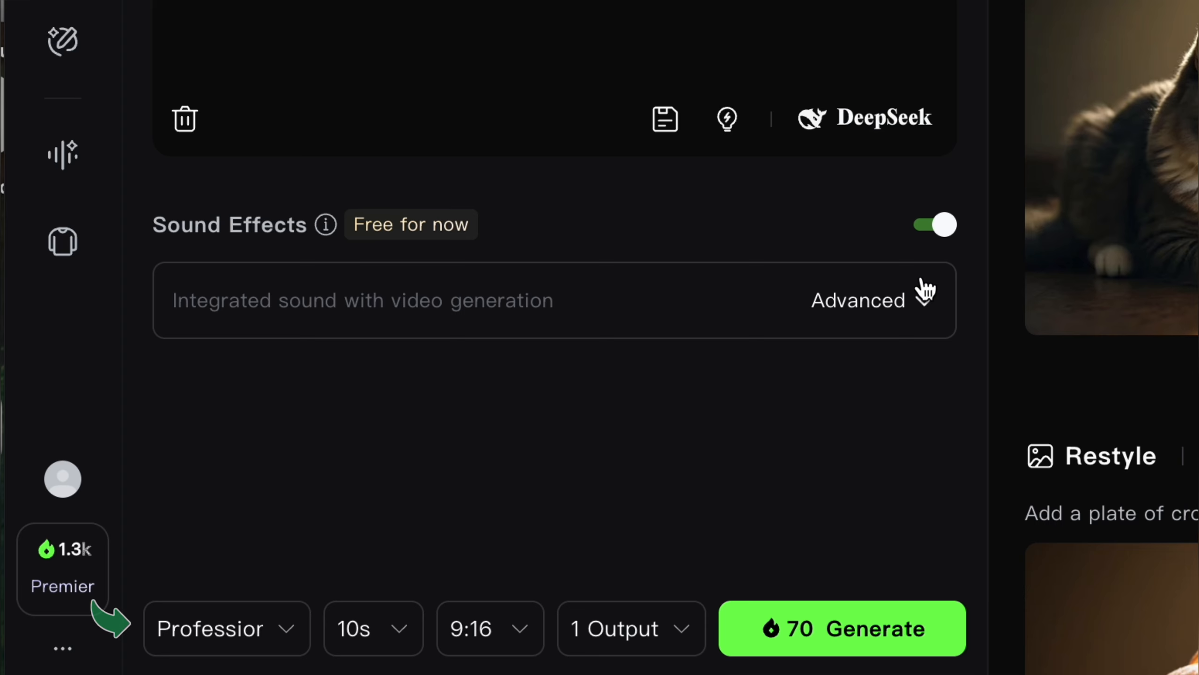
- Set the video's aspect ratio to 16:9
left_click(528, 642)
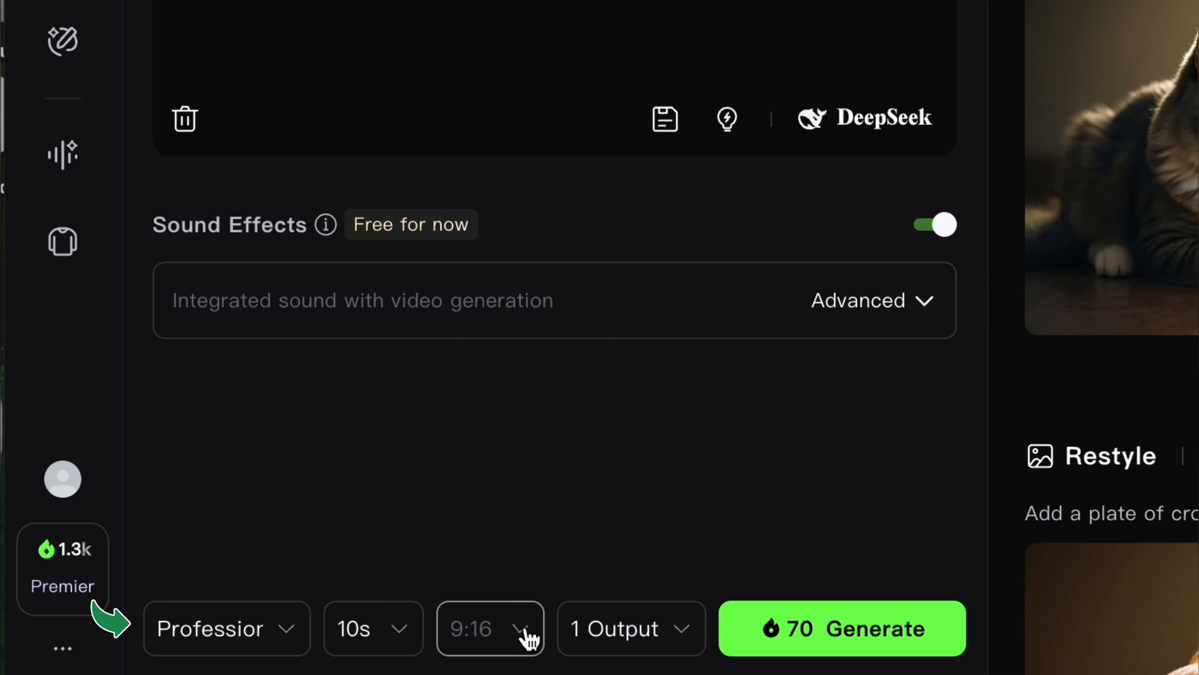
left_click(517, 432)
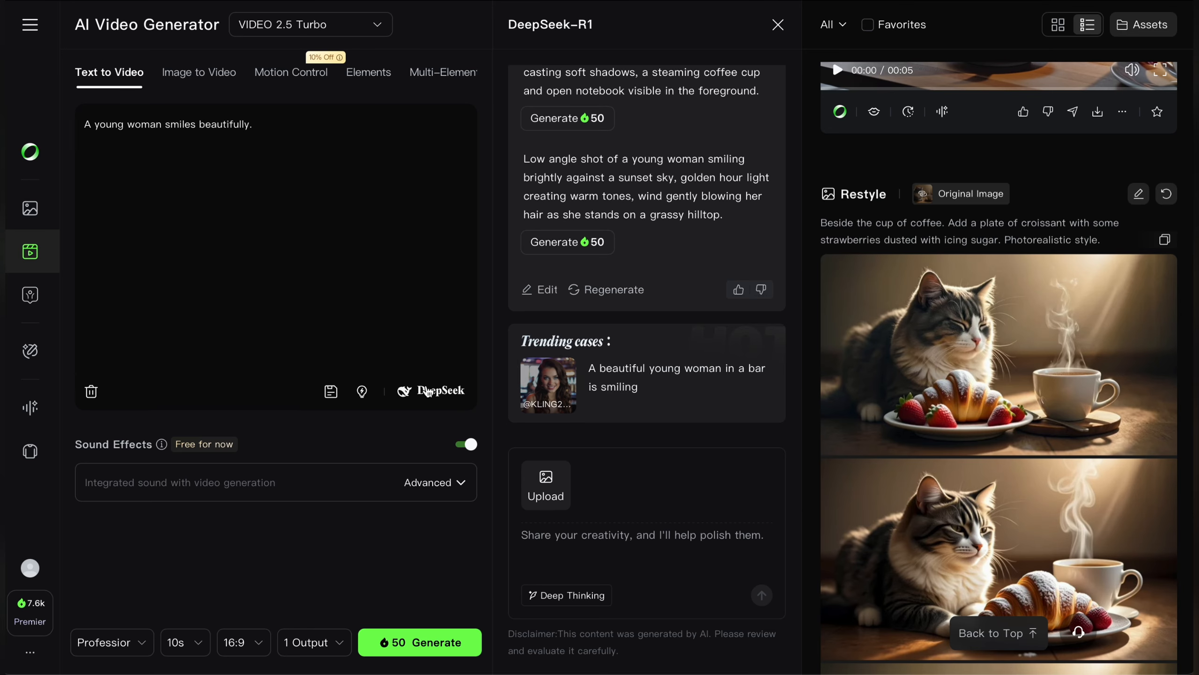
- Review DeepSeek's recommended prompts, generate the video from the close-up one with the blurred park background, and play the result
scroll(664, 248, "up", 5)
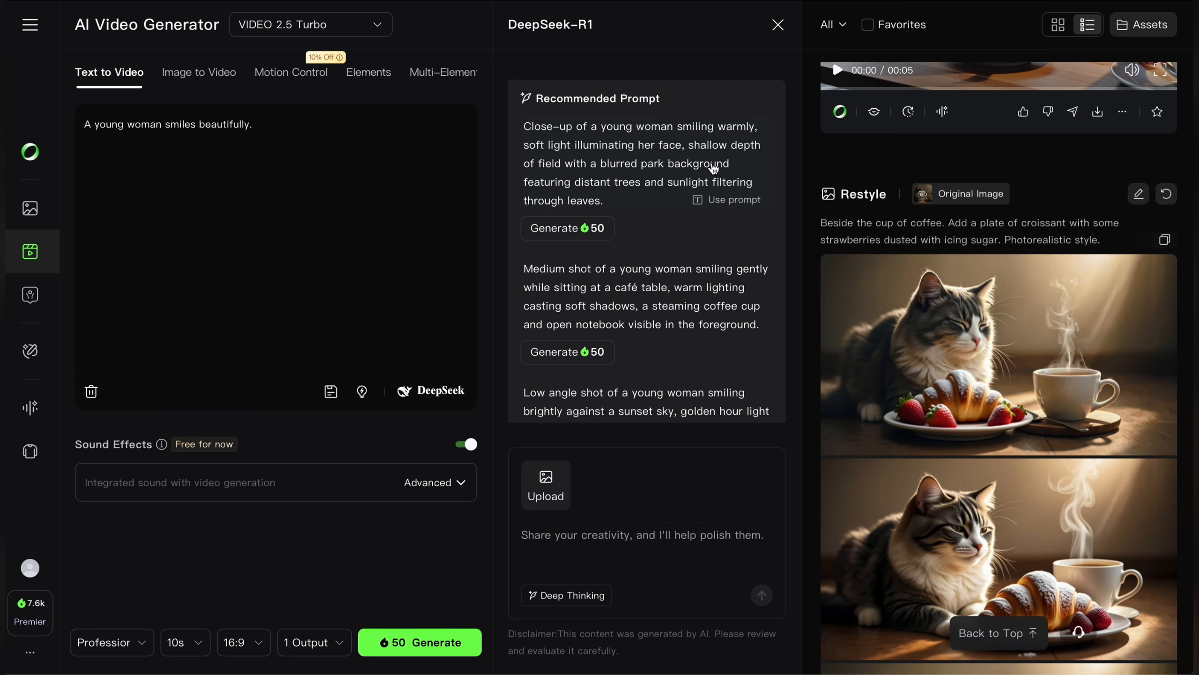
scroll(650, 203, "down", 5)
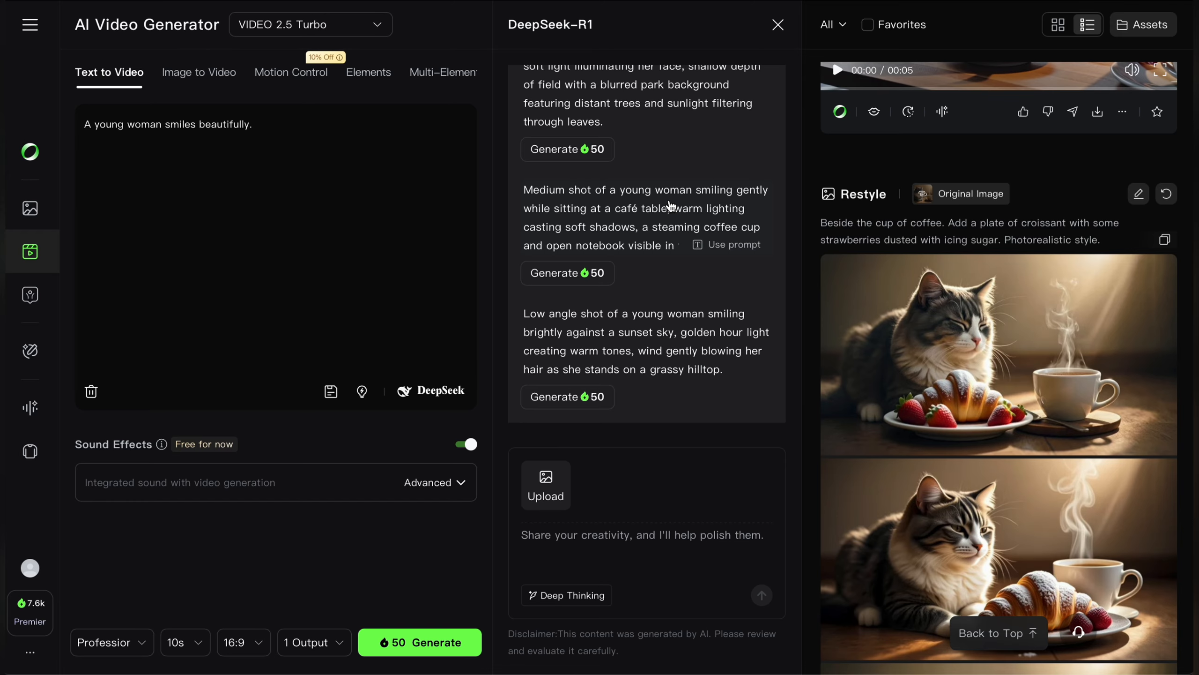
mouse_move(650, 218)
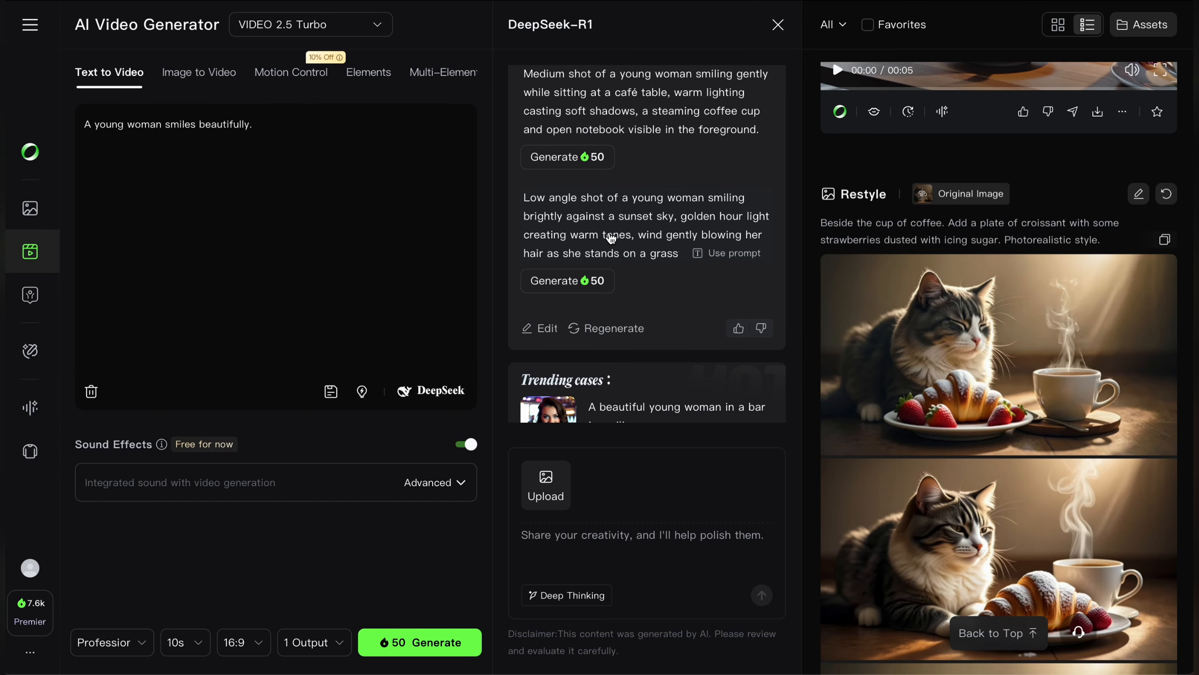
scroll(631, 256, "up", 5)
left_click(564, 271)
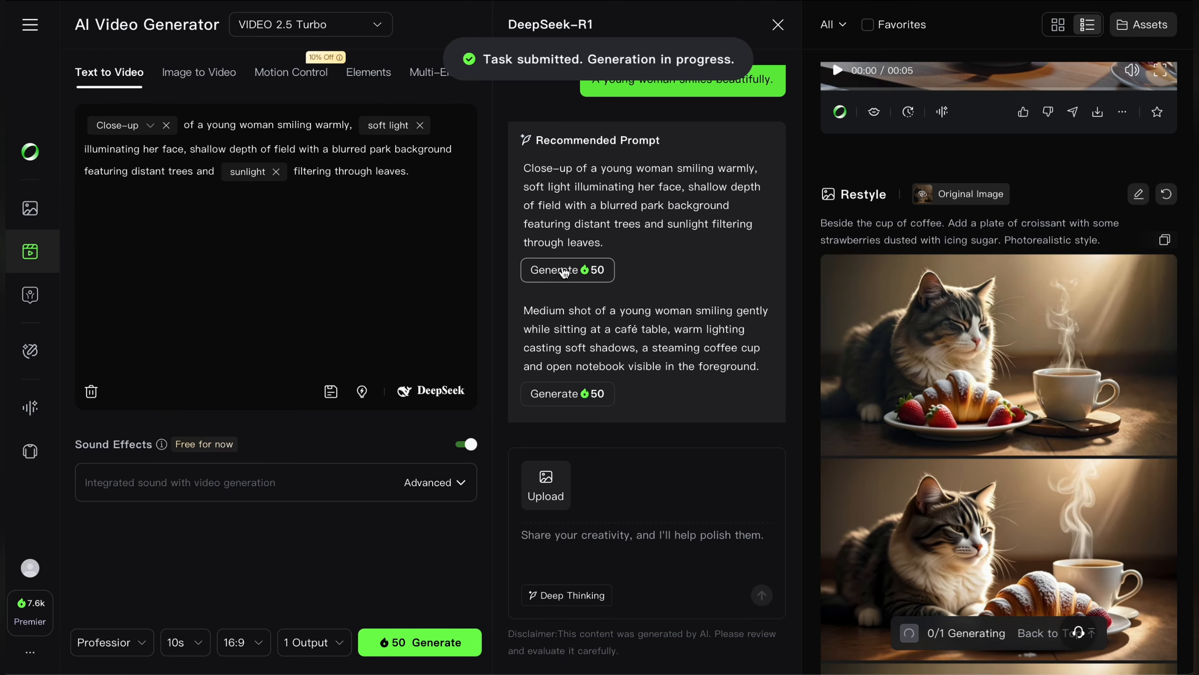
mouse_move(770, 226)
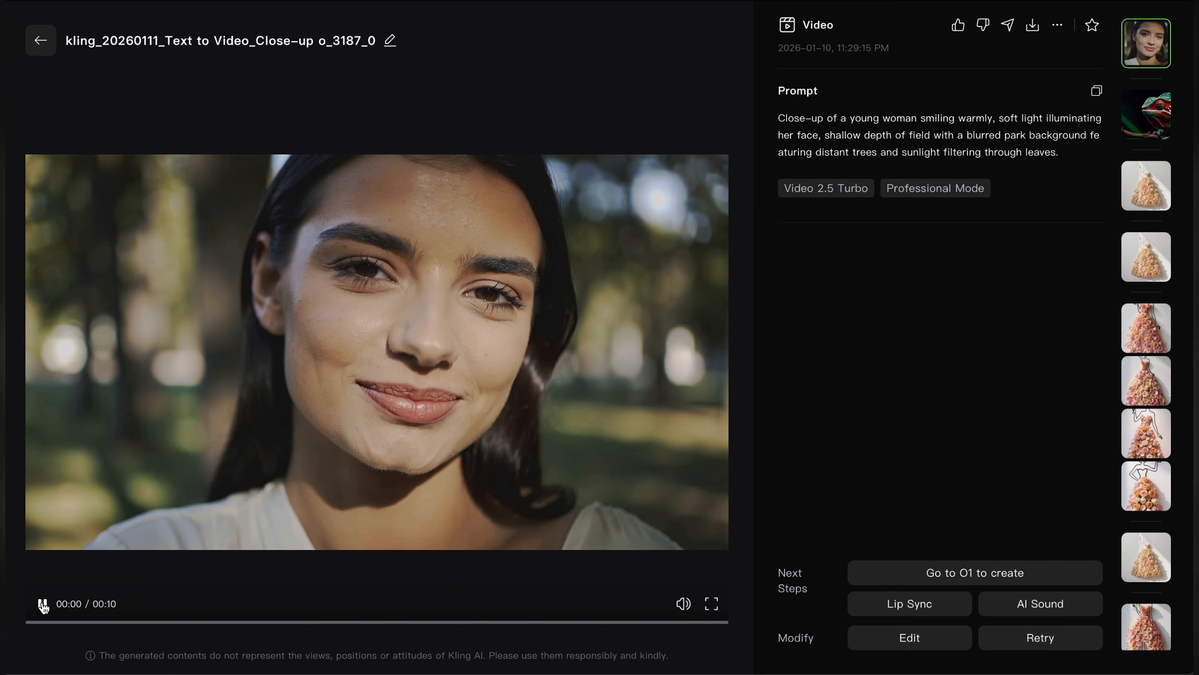
left_click(43, 604)
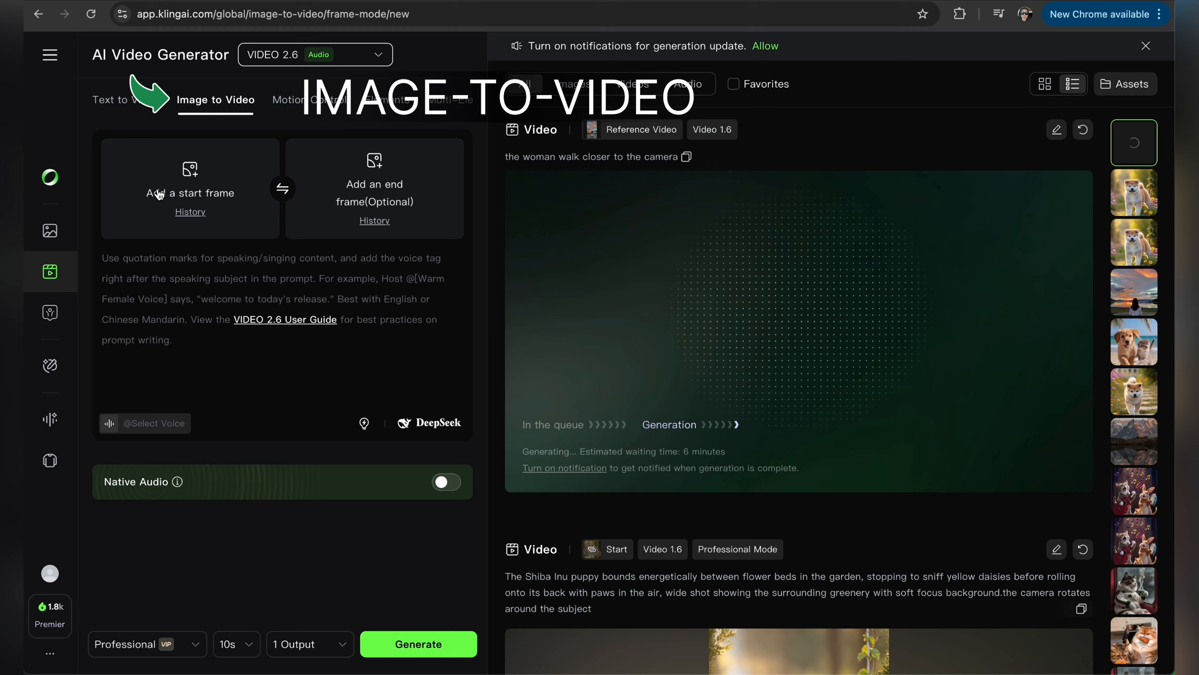
- Set the start frame for image-to-video to the earlier creation of a grey cat sitting on a wooden floor near a sofa
left_click(191, 184)
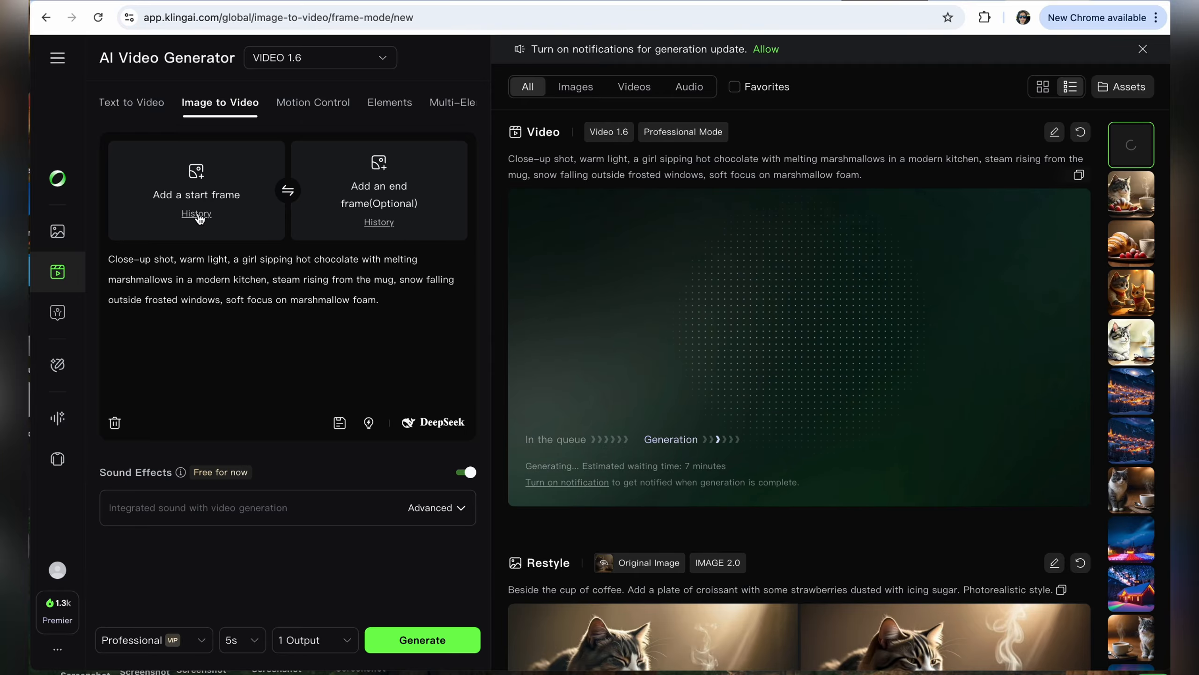
left_click(192, 211)
scroll(696, 400, "down", 5)
left_click(696, 401)
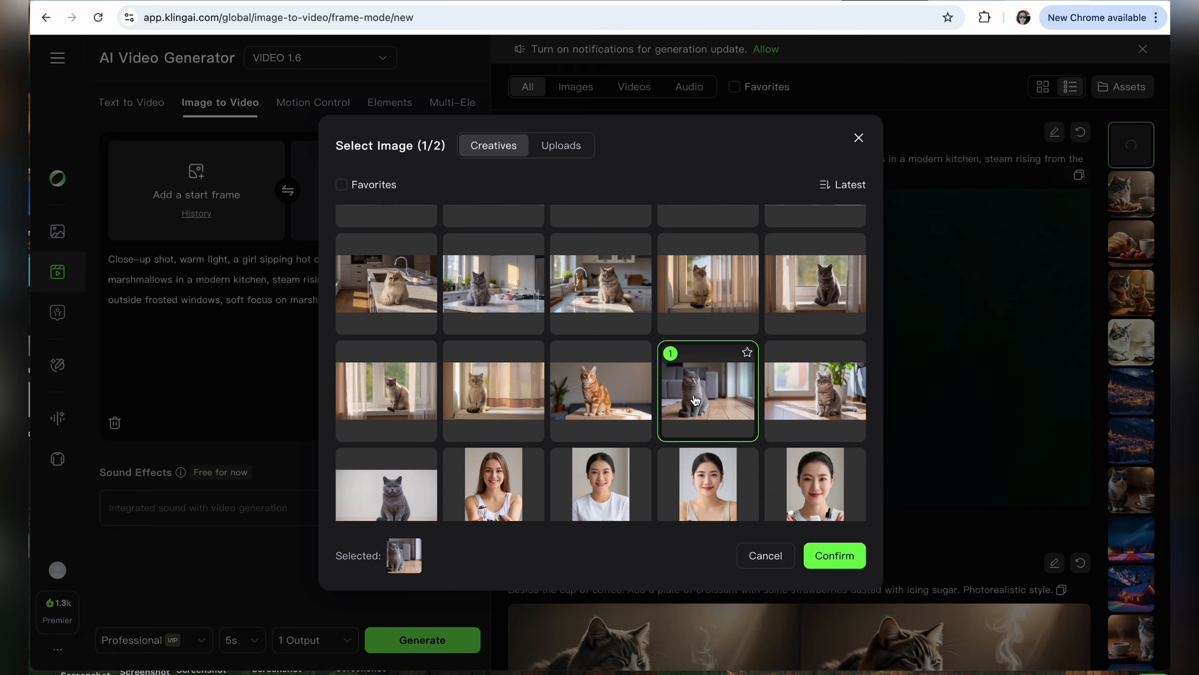
left_click(836, 556)
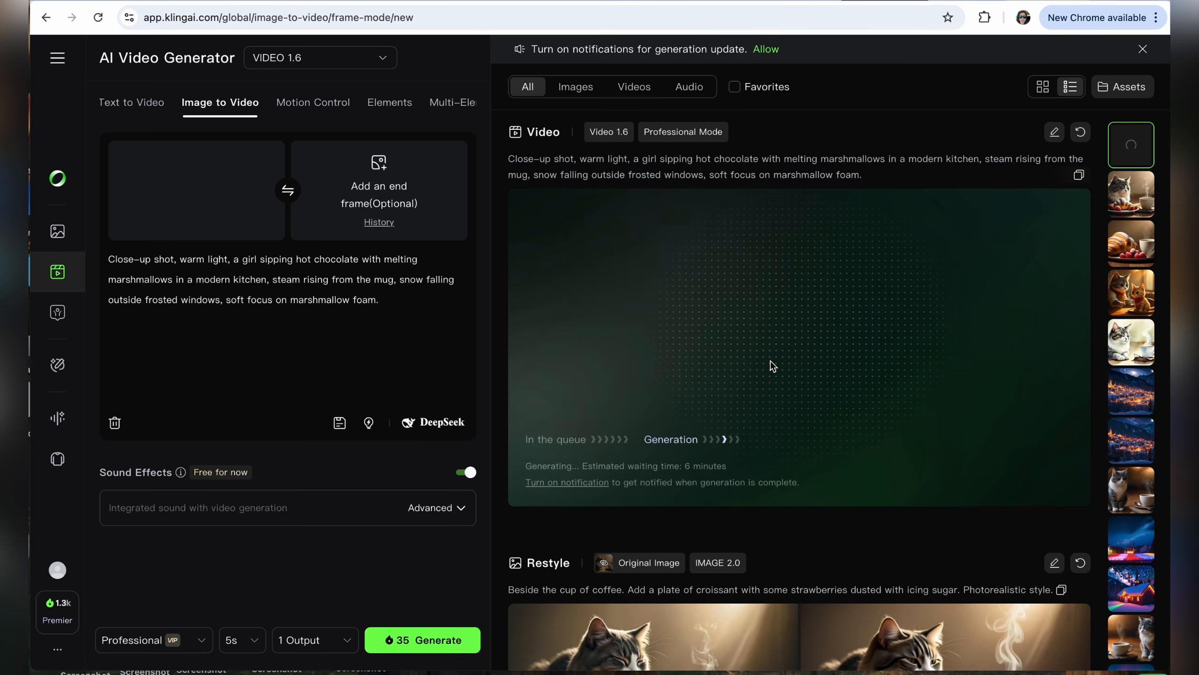
- Set the end frame to the earlier creation of a grey cat on a kitchen counter, chosen from the image history instead of local files
left_click(327, 187)
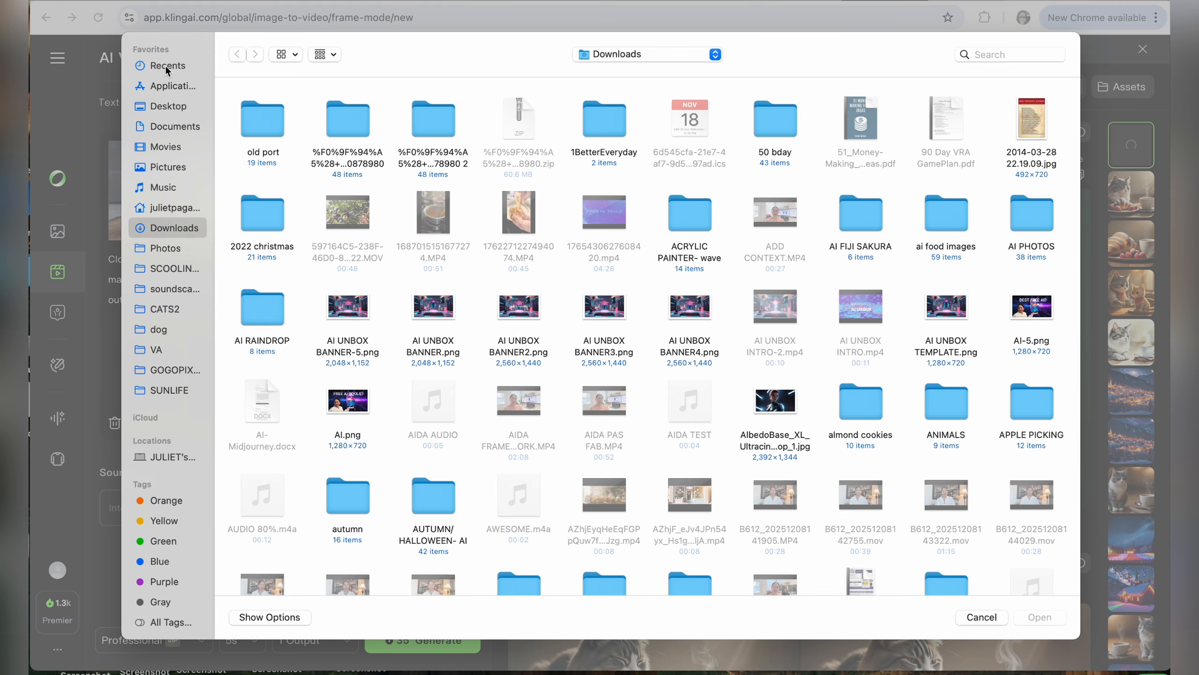
left_click(981, 618)
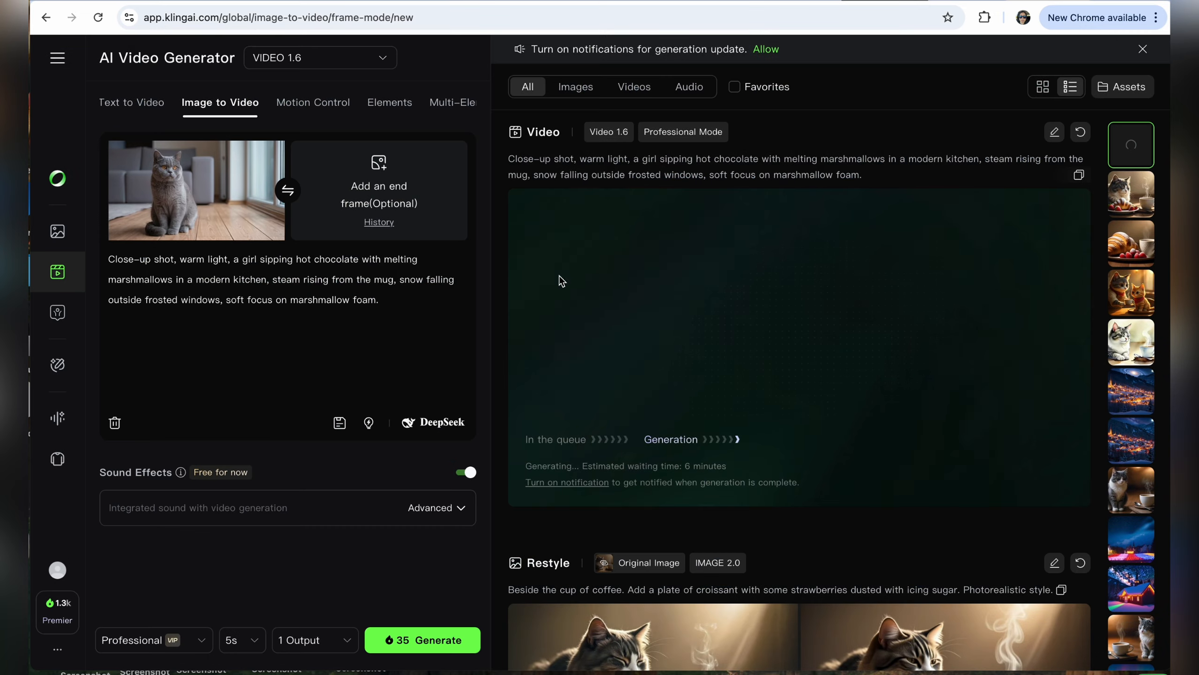
left_click(379, 223)
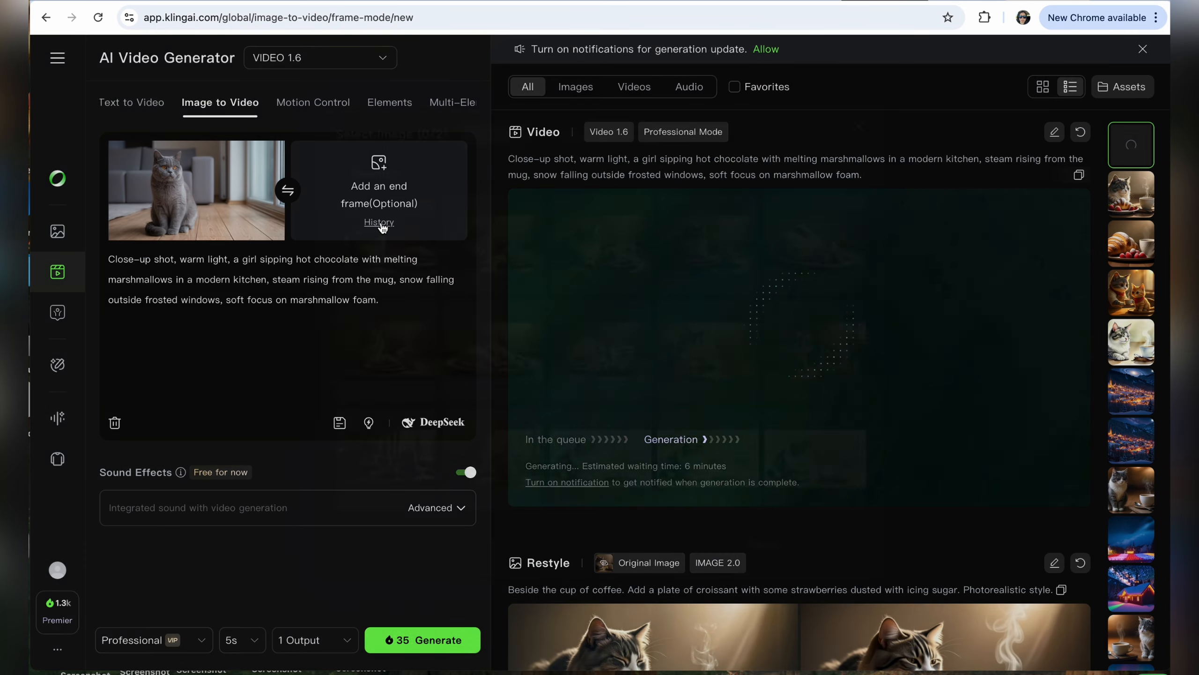
scroll(387, 230, "down", 5)
left_click(508, 406)
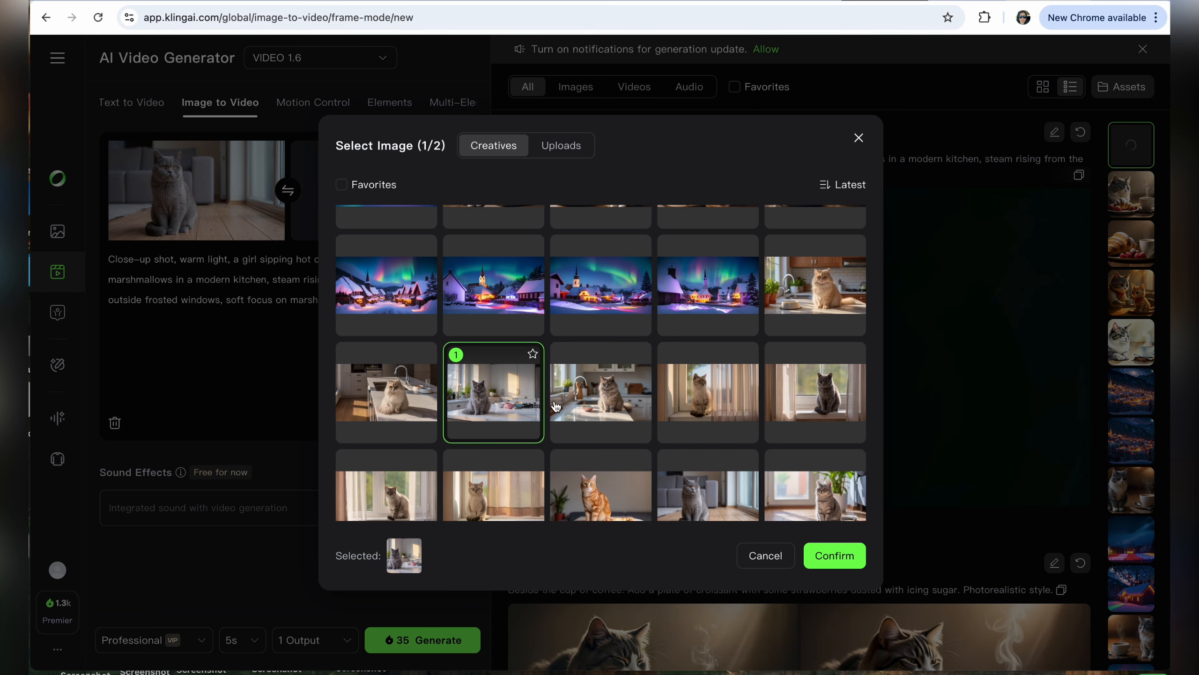
left_click(849, 559)
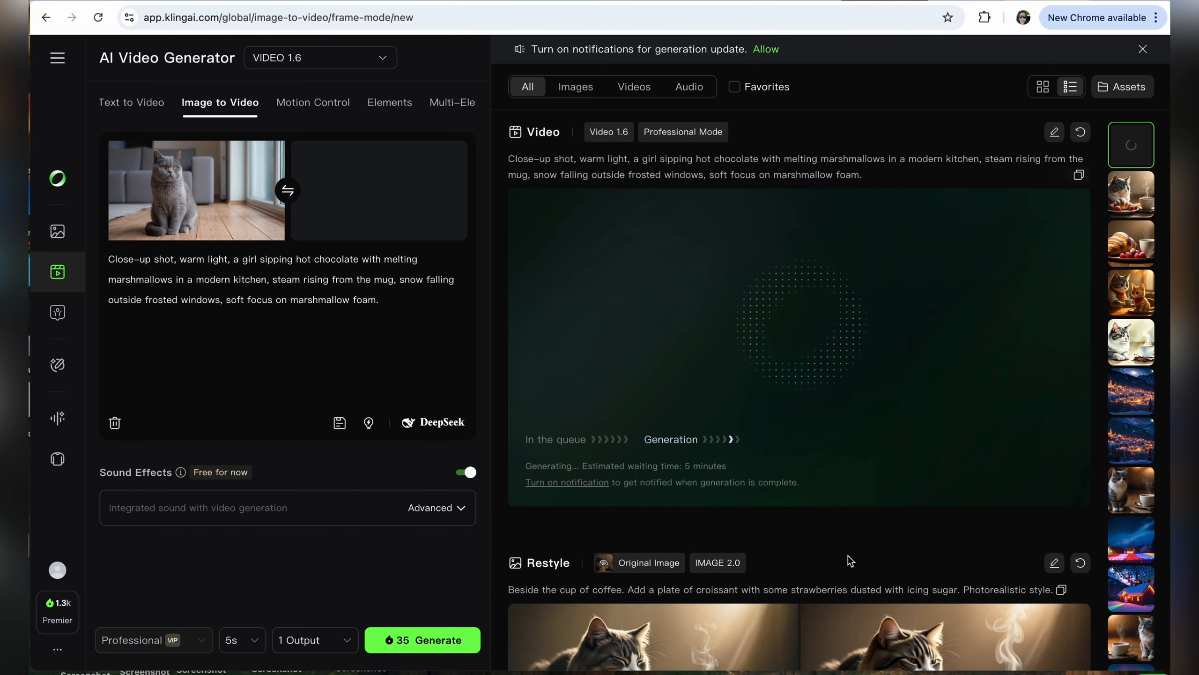
- Replace the old video prompt with "The cat climb up to the counter top."
left_click(115, 422)
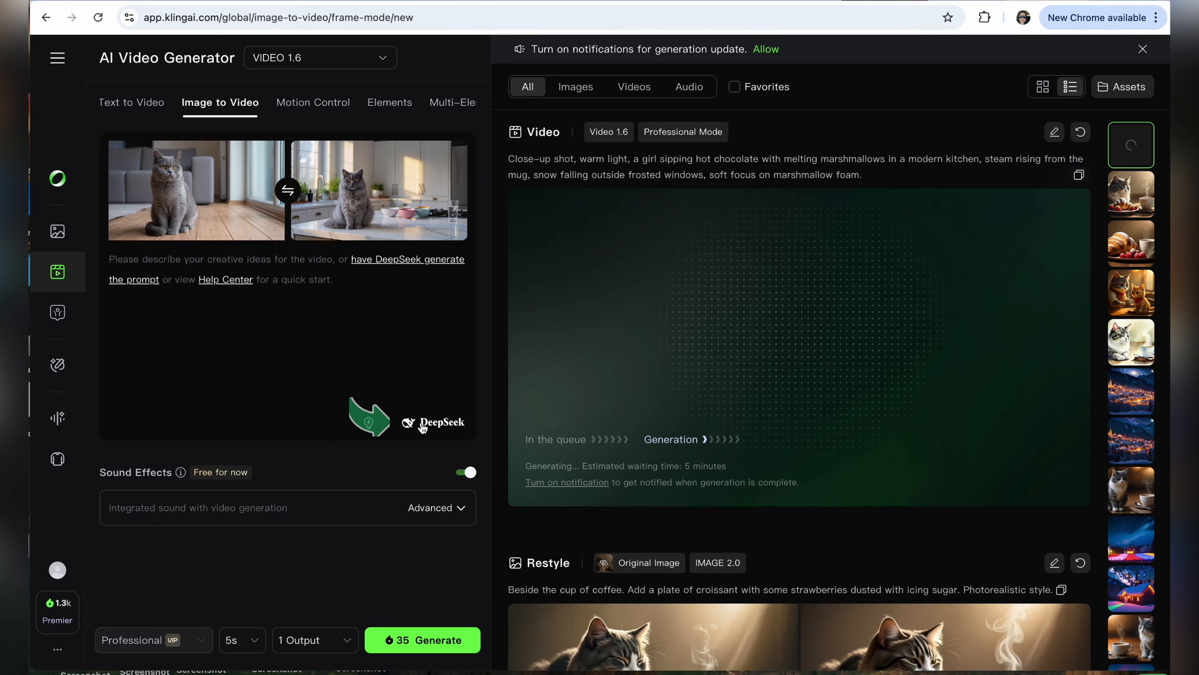
type("The cat climb up to the. counter top")
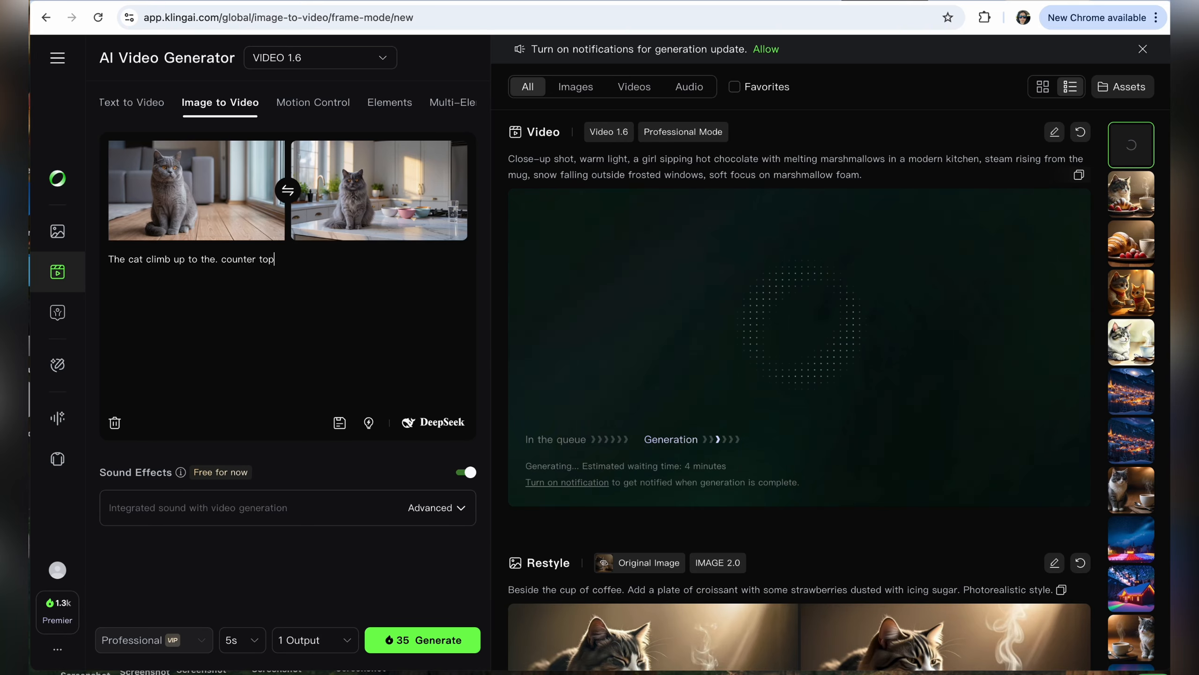
left_click(222, 261)
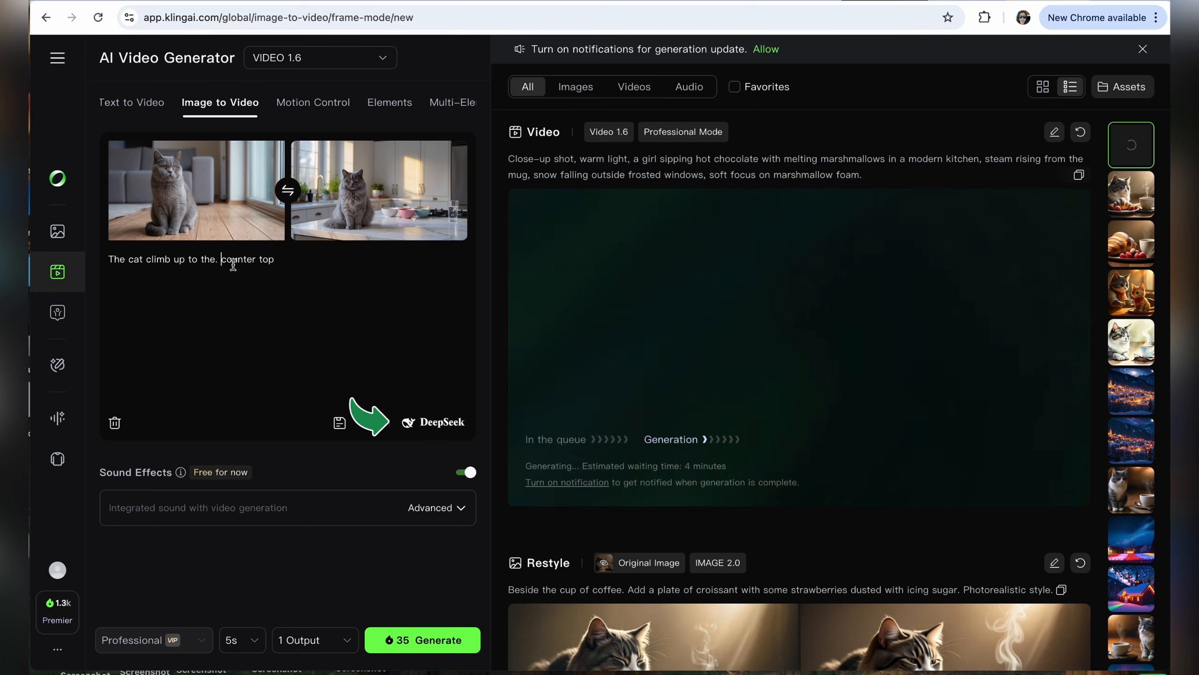
key("BackSpace")
key("BackSpace")
left_click(303, 267)
type(".")
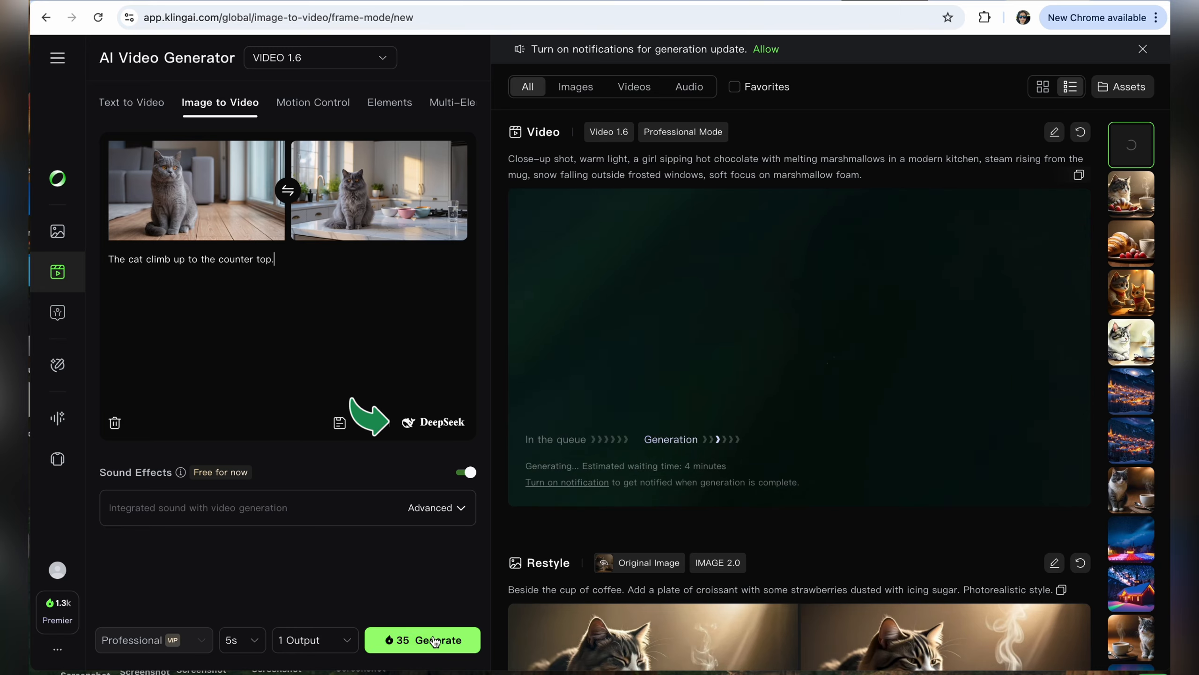
- Have DeepSeek expand the prompt, review its recommendations, and generate the video from the one where the cat jumps from living room floor to kitchen counter
left_click(432, 423)
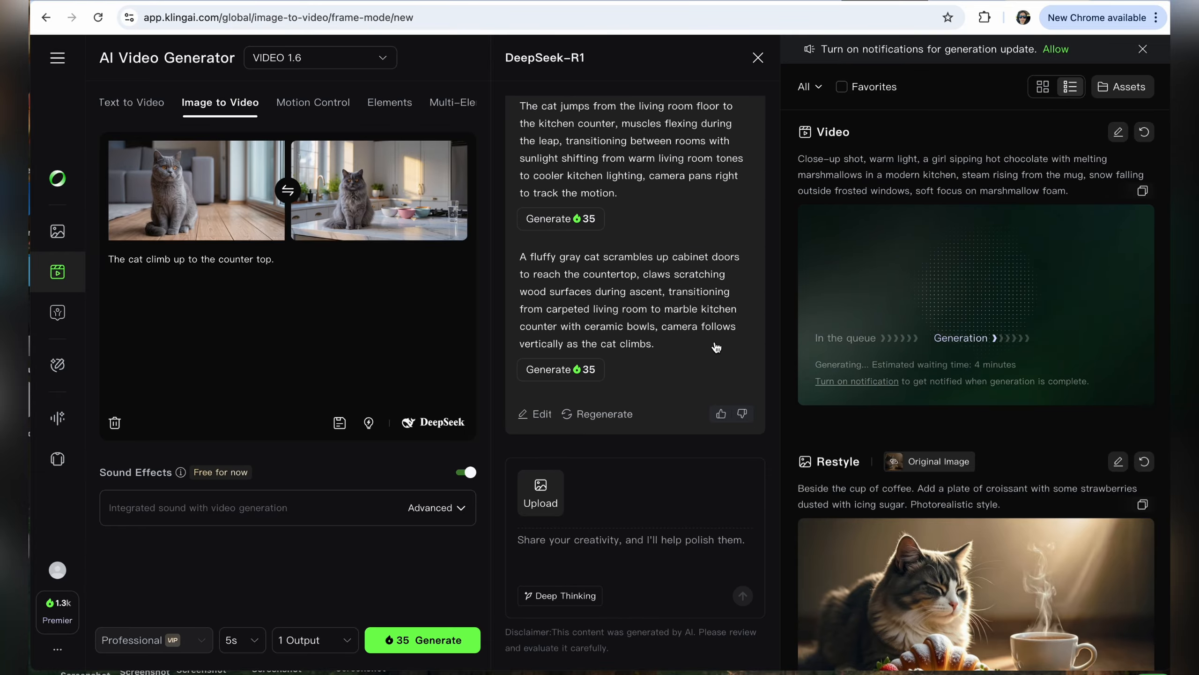
scroll(716, 347, "up", 5)
scroll(640, 238, "down", 1)
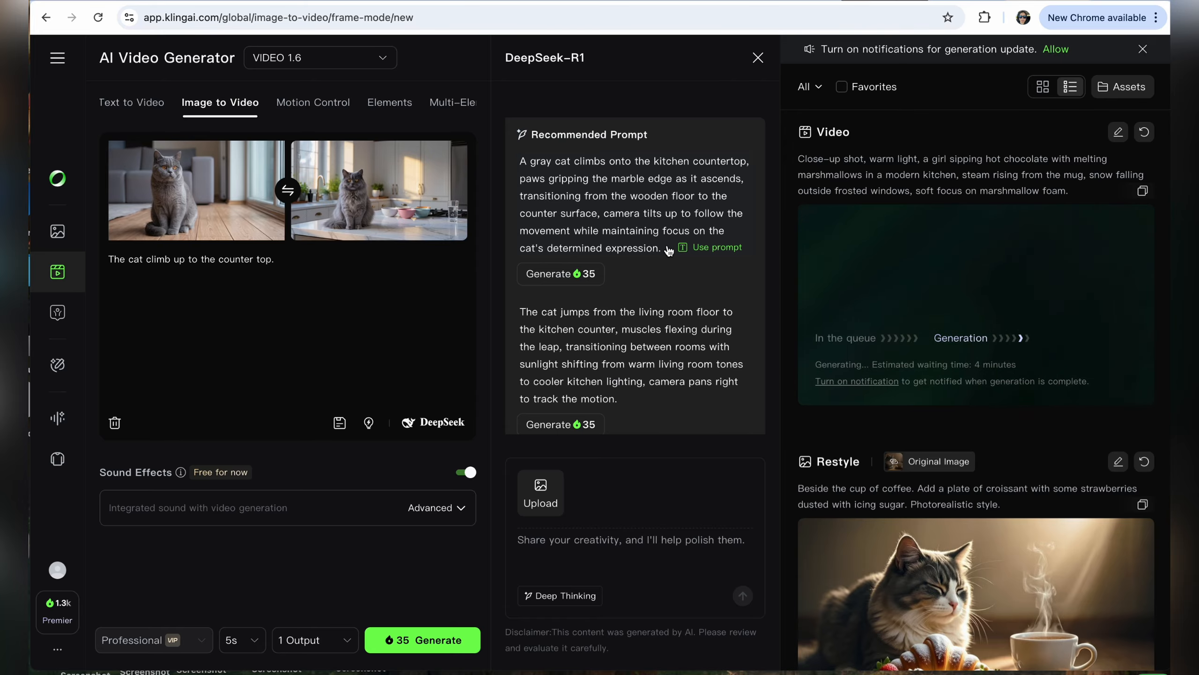
scroll(669, 250, "down", 2)
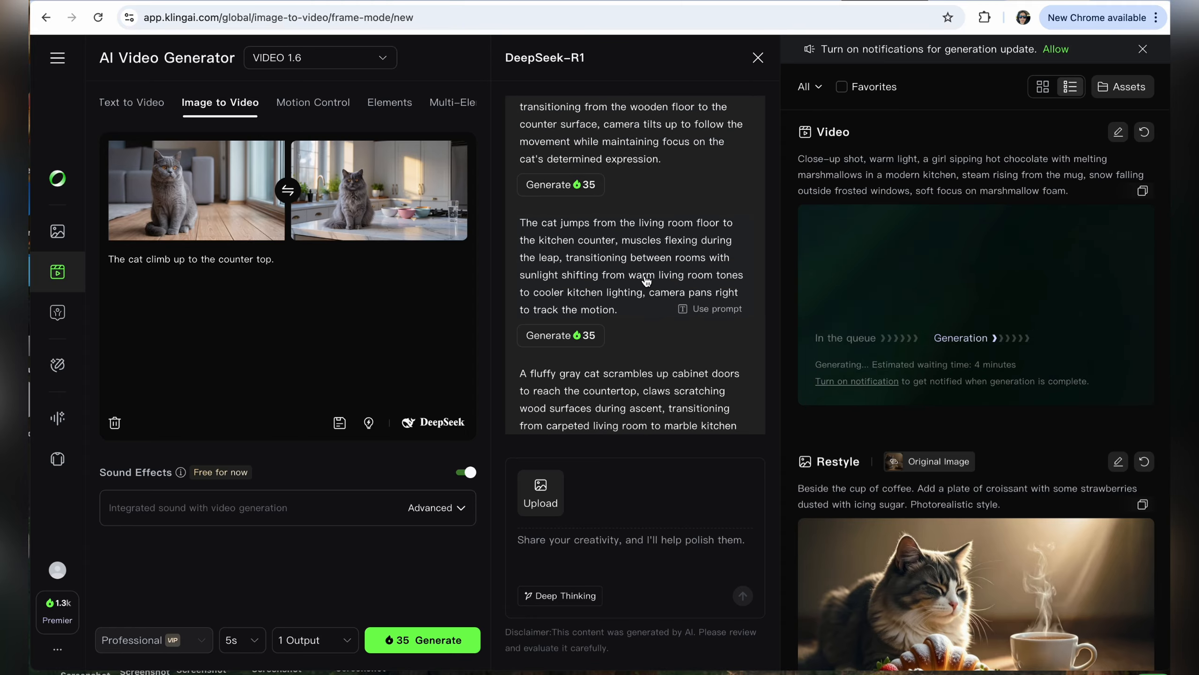
scroll(646, 289, "down", 3)
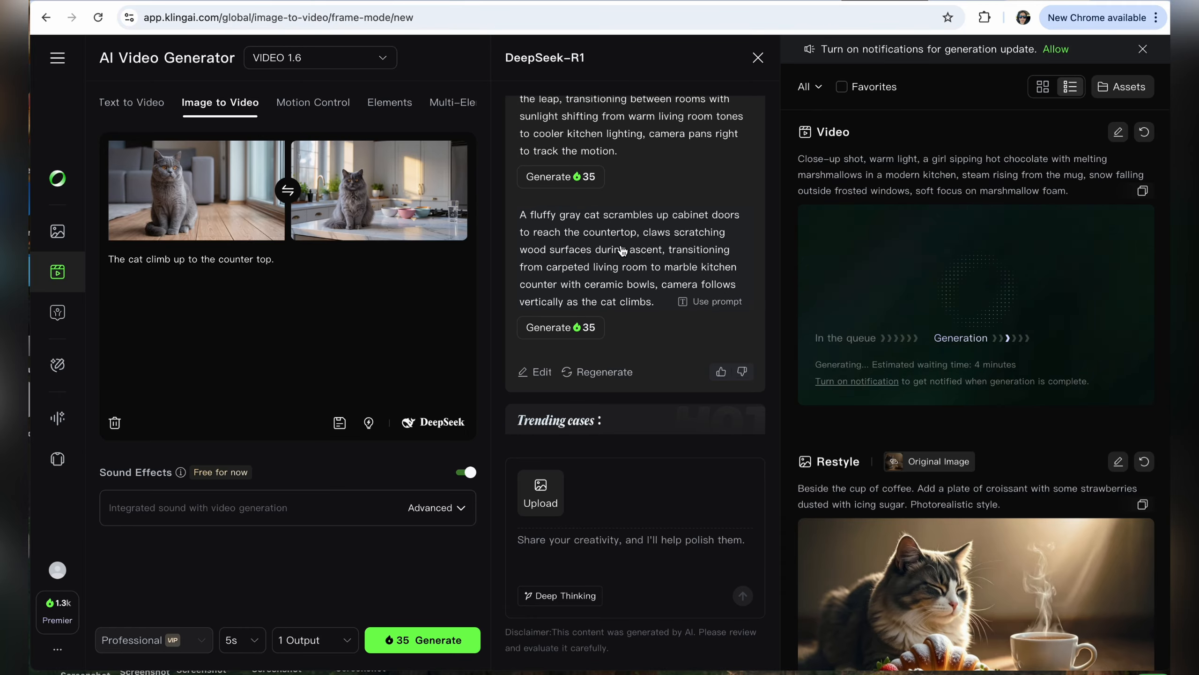
scroll(630, 260, "up", 3)
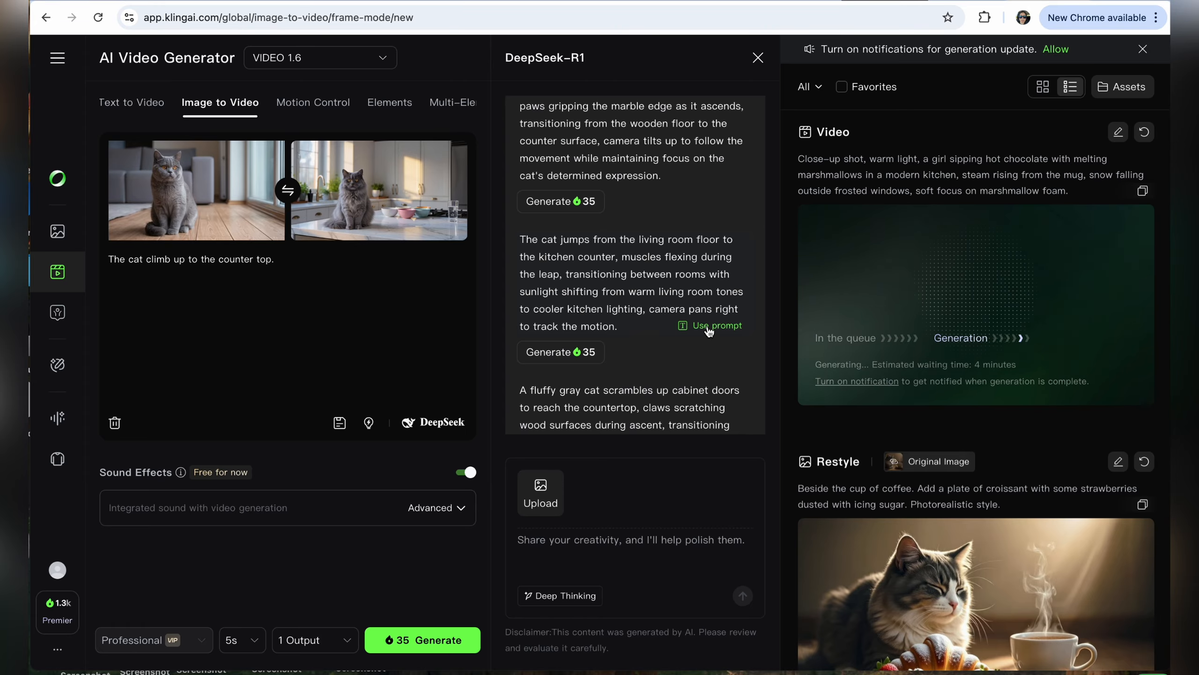
left_click(547, 352)
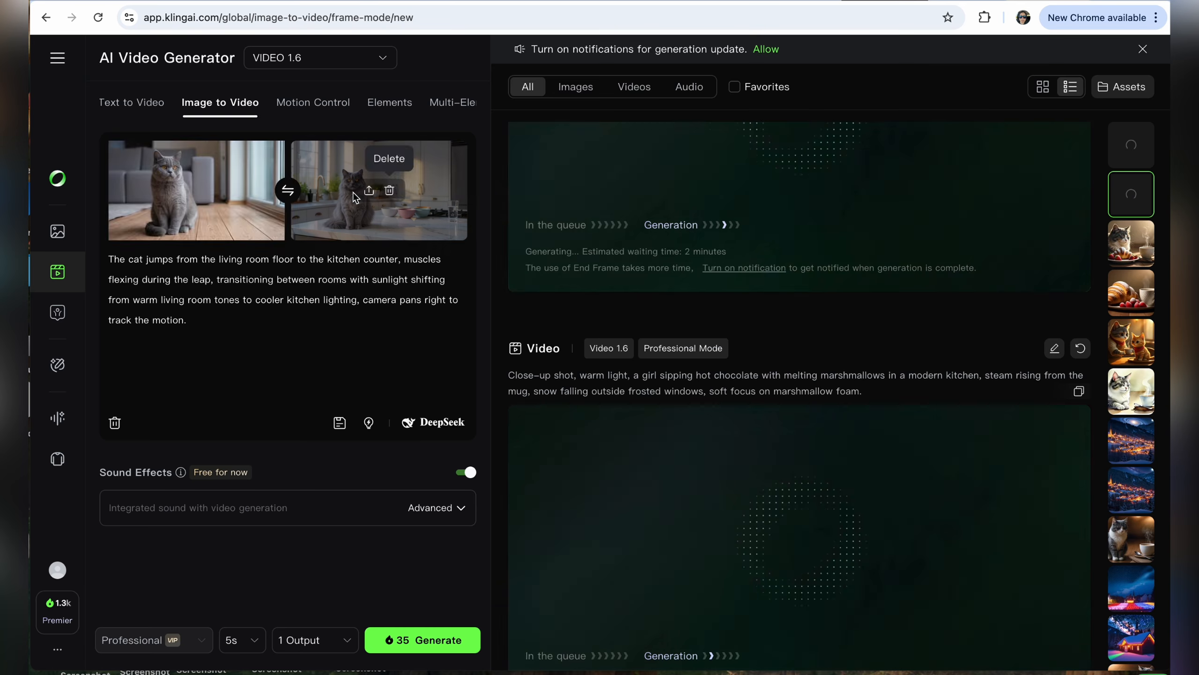
- Remove both existing frames and set the start frame to the earlier creation of a tabby cat beside a croissant plate and coffee cup
left_click(389, 190)
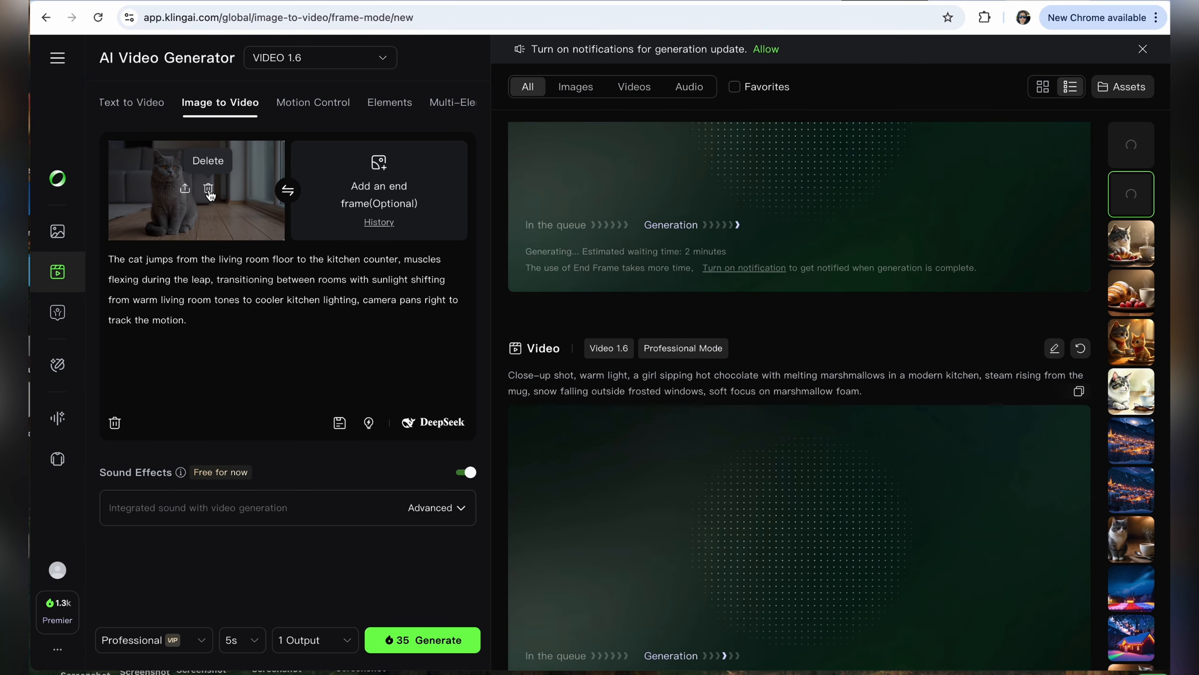
left_click(209, 190)
left_click(197, 214)
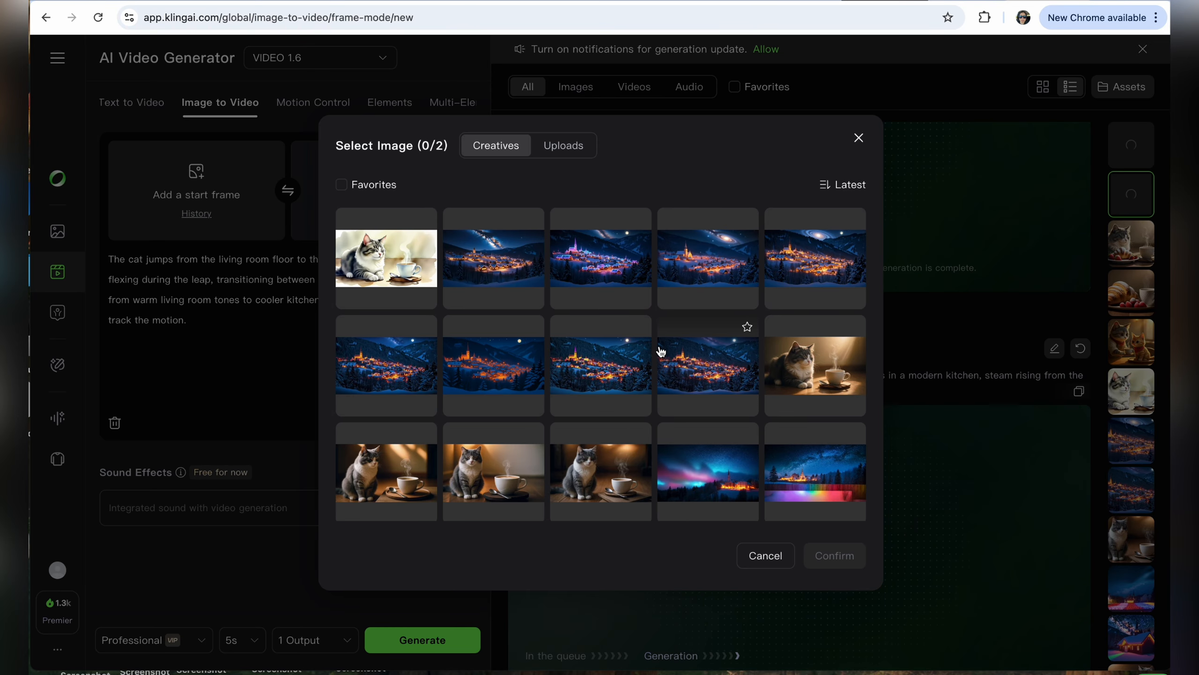
left_click(601, 256)
left_click(835, 555)
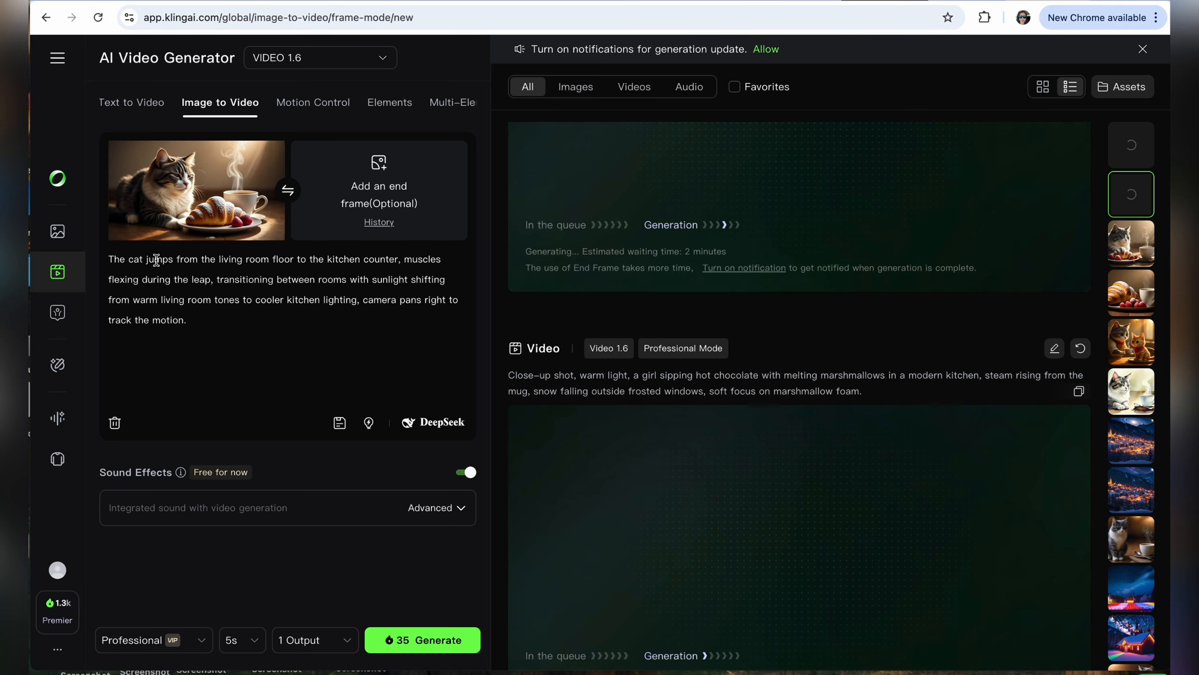
- Rewrite the prompt as "The cat touches and smell the croissant."
left_click_drag(153, 260, 208, 322)
key("BackSpace")
type("touche")
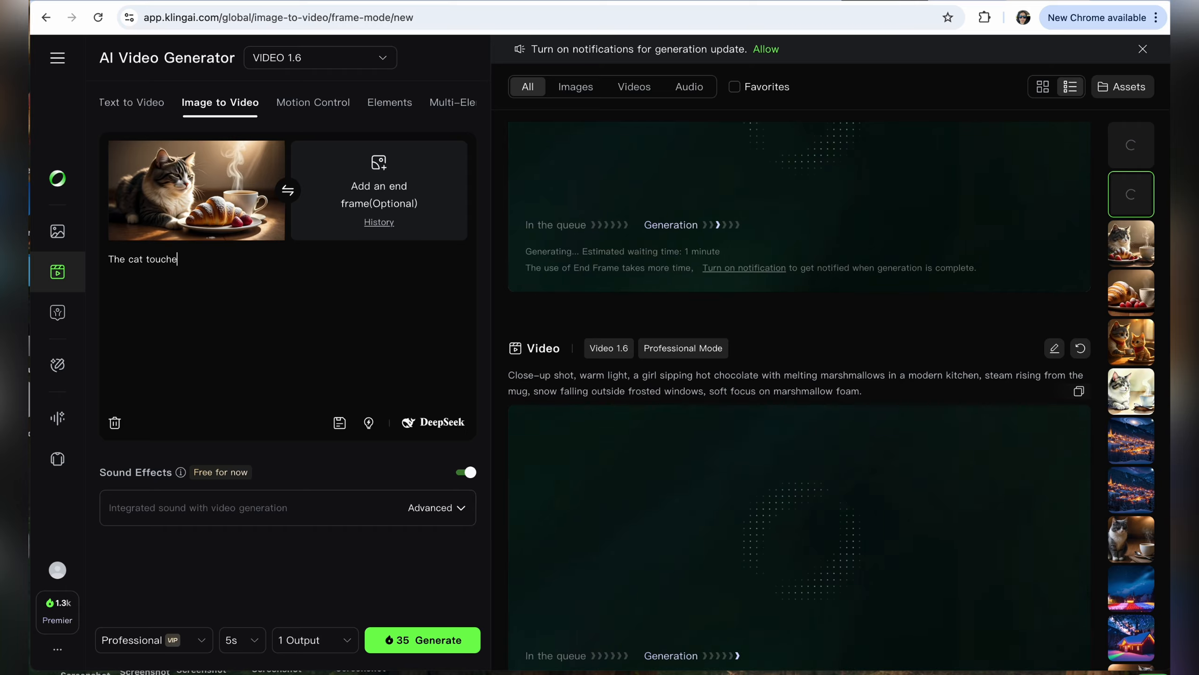
type("s and smell the croissant")
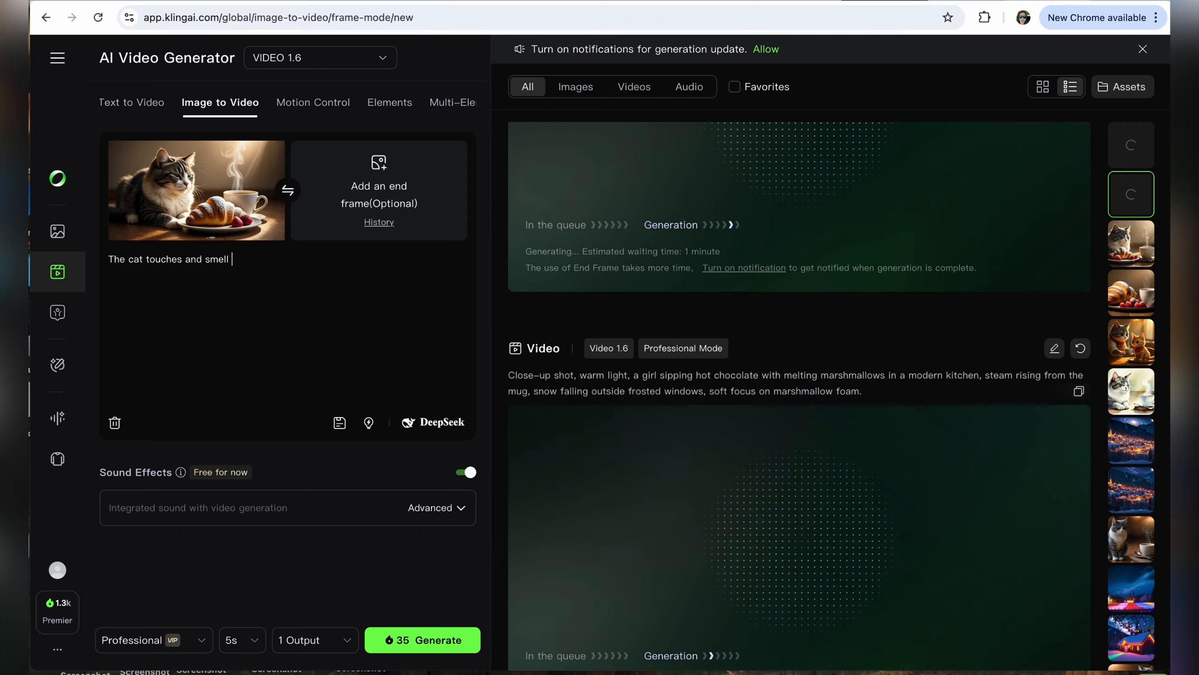
type(".")
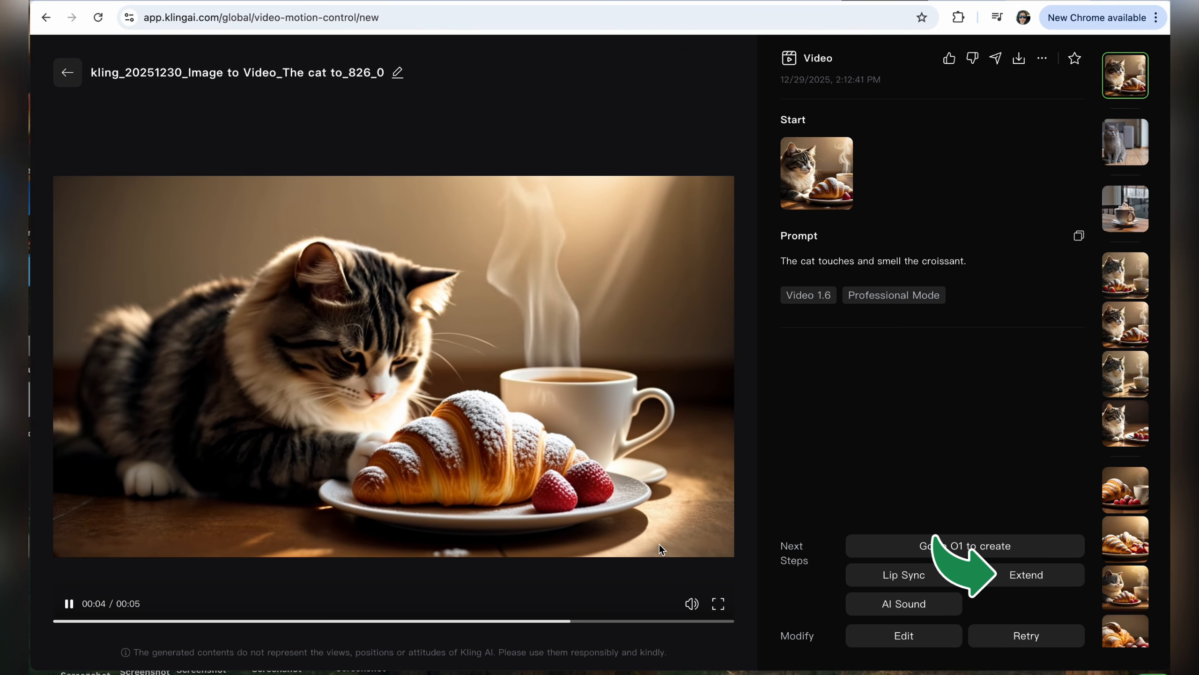
- Extend the croissant video with the prompt "the cat eats the croissant." and view the extended result in full screen
left_click(1002, 585)
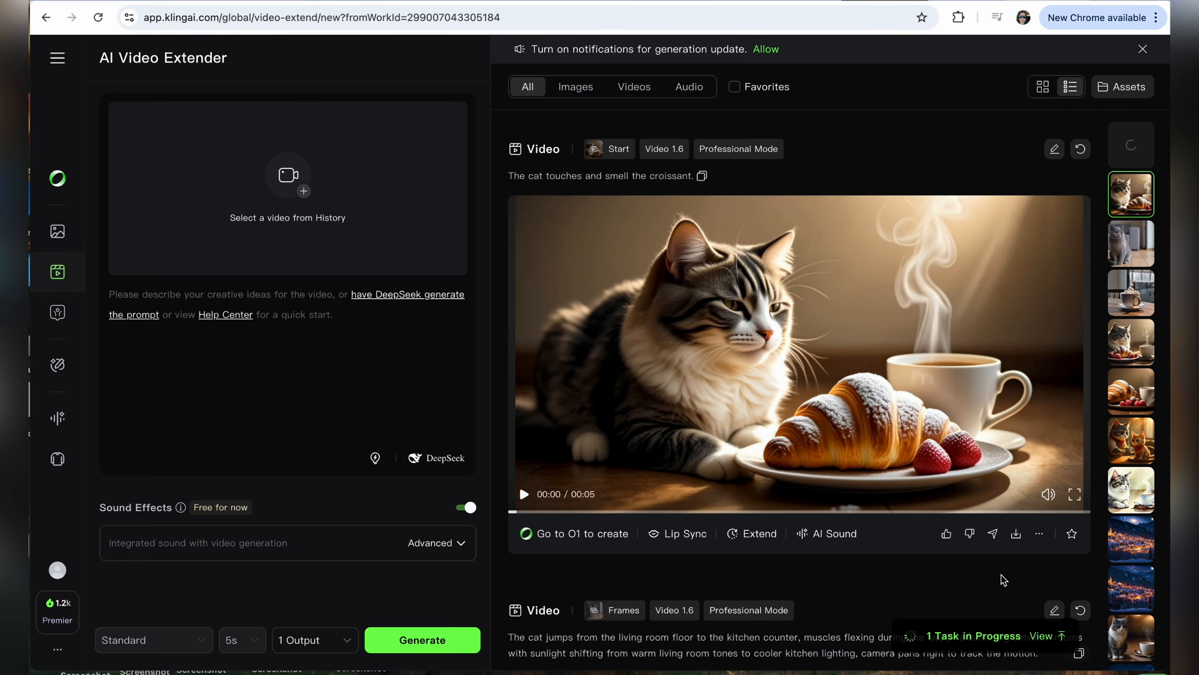
type("the cat eats the croissant.")
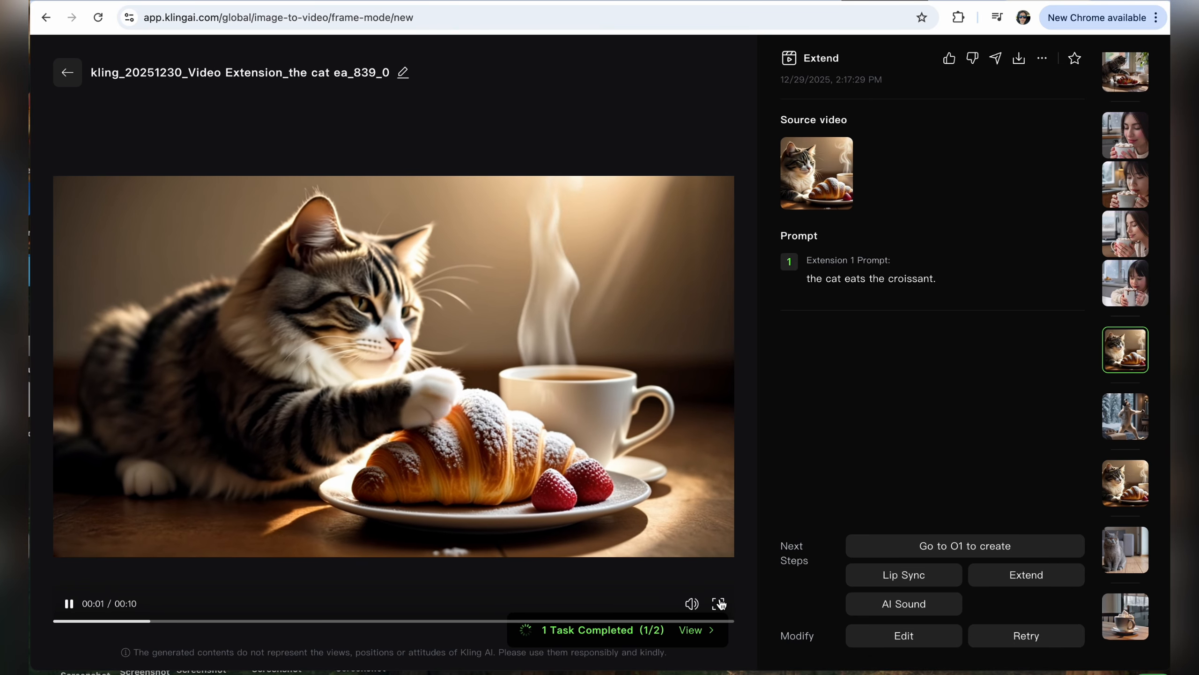
left_click(720, 603)
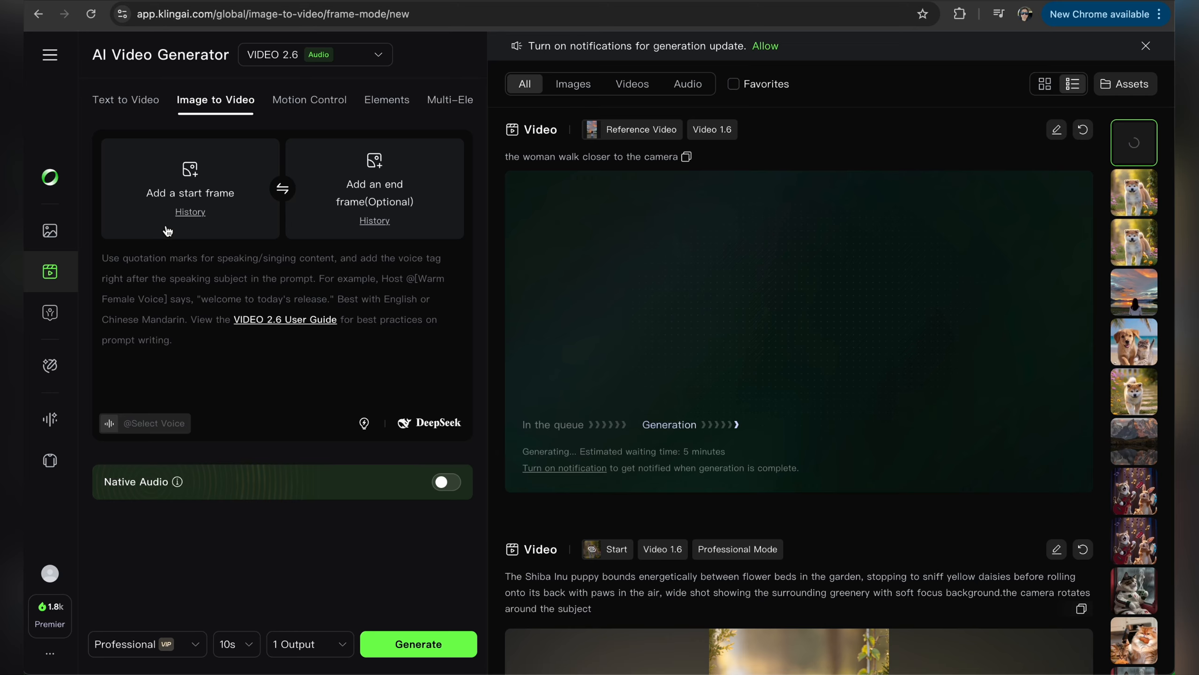
- From the image history, set the puppy and kitten with a beach ball as start frame and the pair under palm leaves as end frame
left_click(190, 212)
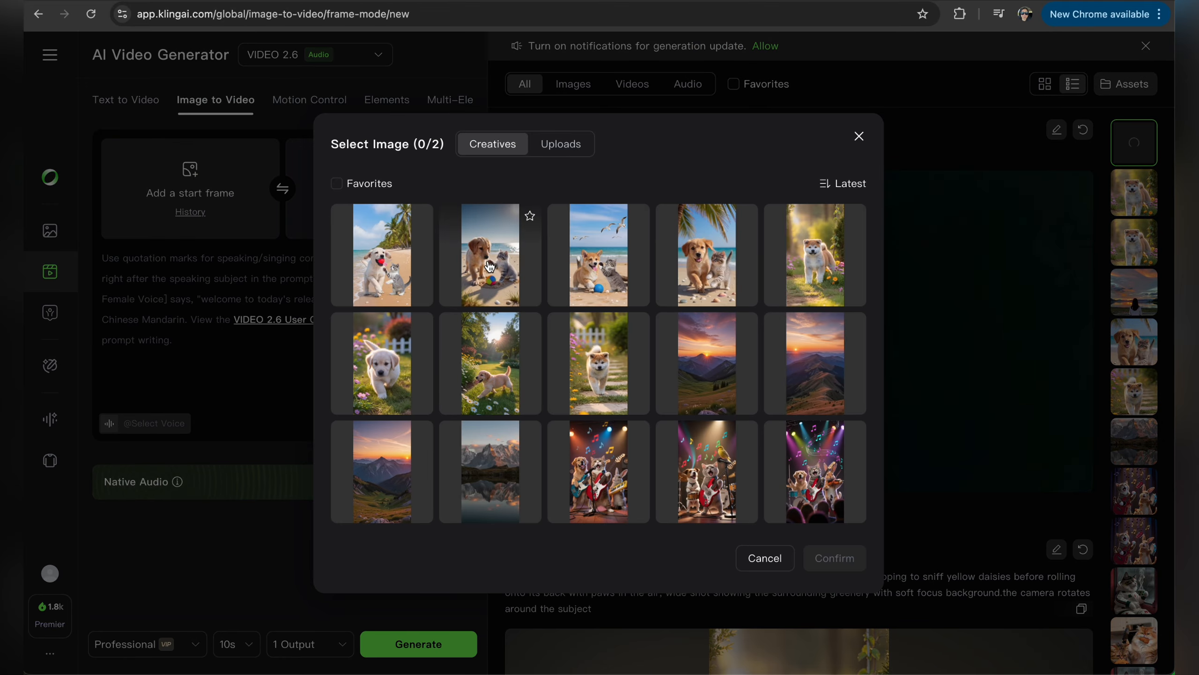
left_click(491, 255)
left_click(835, 557)
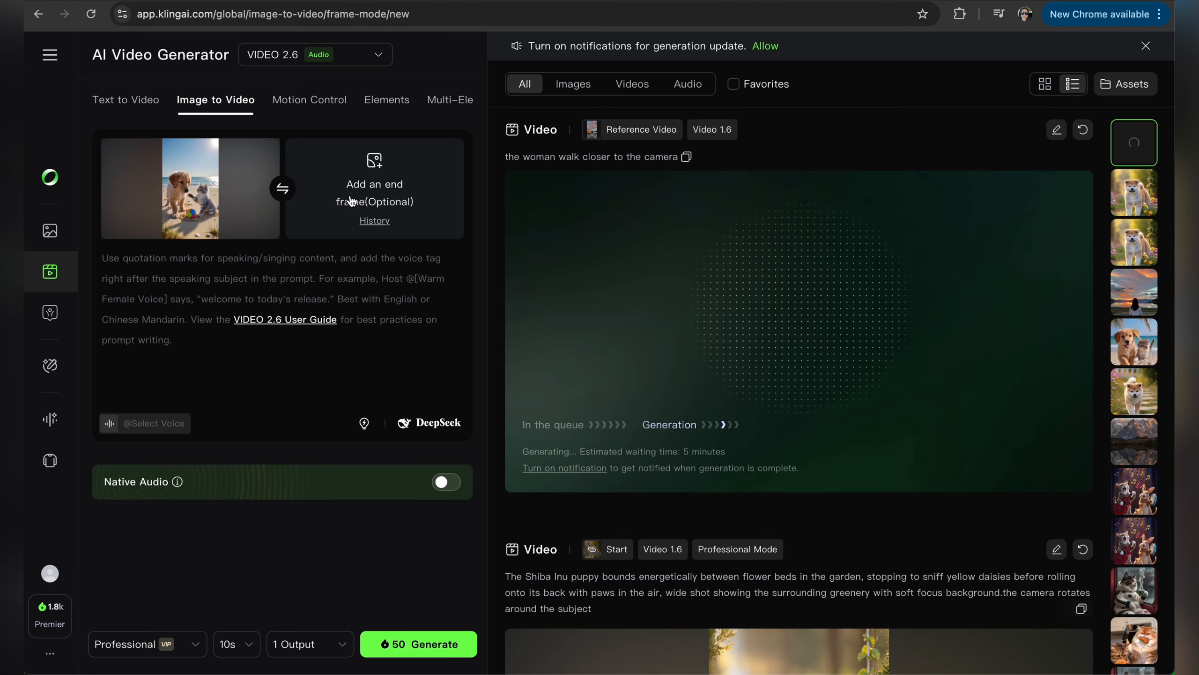
left_click(369, 220)
left_click(707, 255)
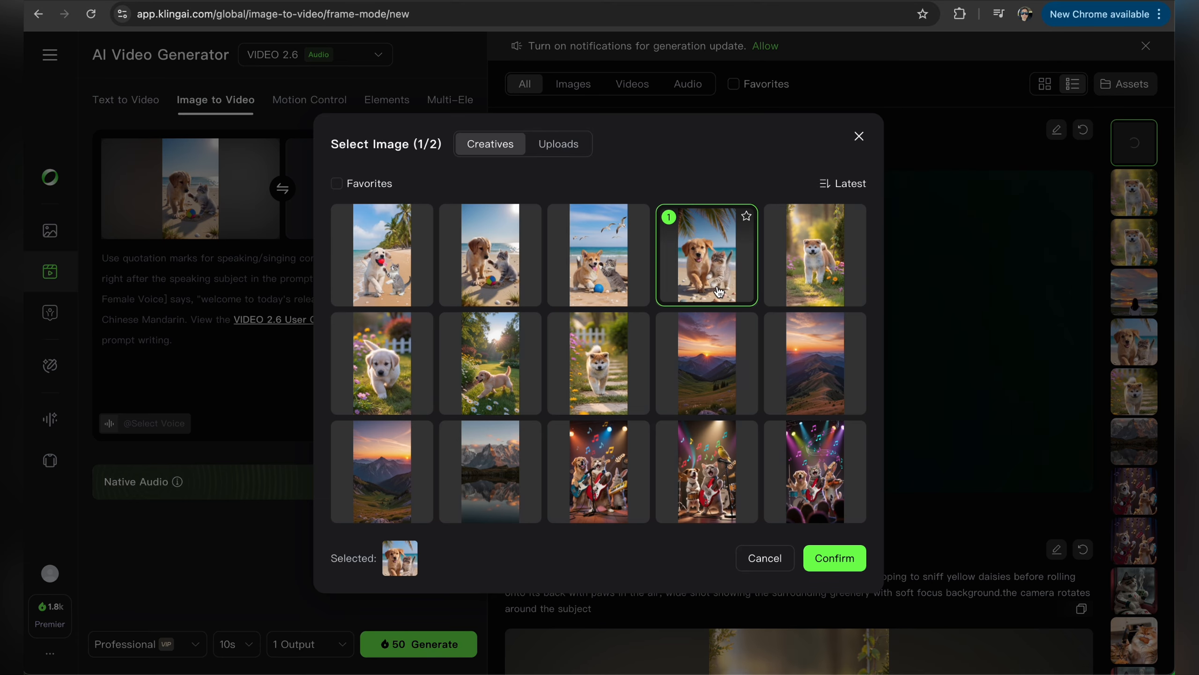
left_click(835, 557)
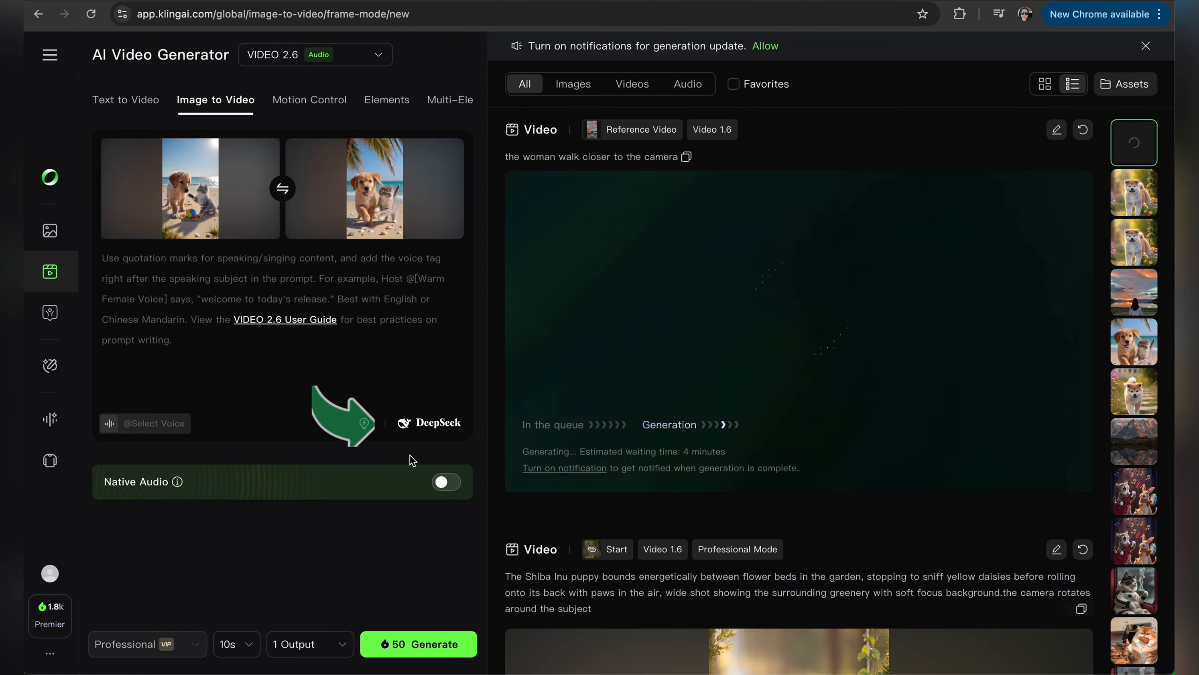
- Get DeepSeek prompts for the two beach frames and generate the video from the first recommendation, with the pair running toward the ocean waves
left_click(405, 424)
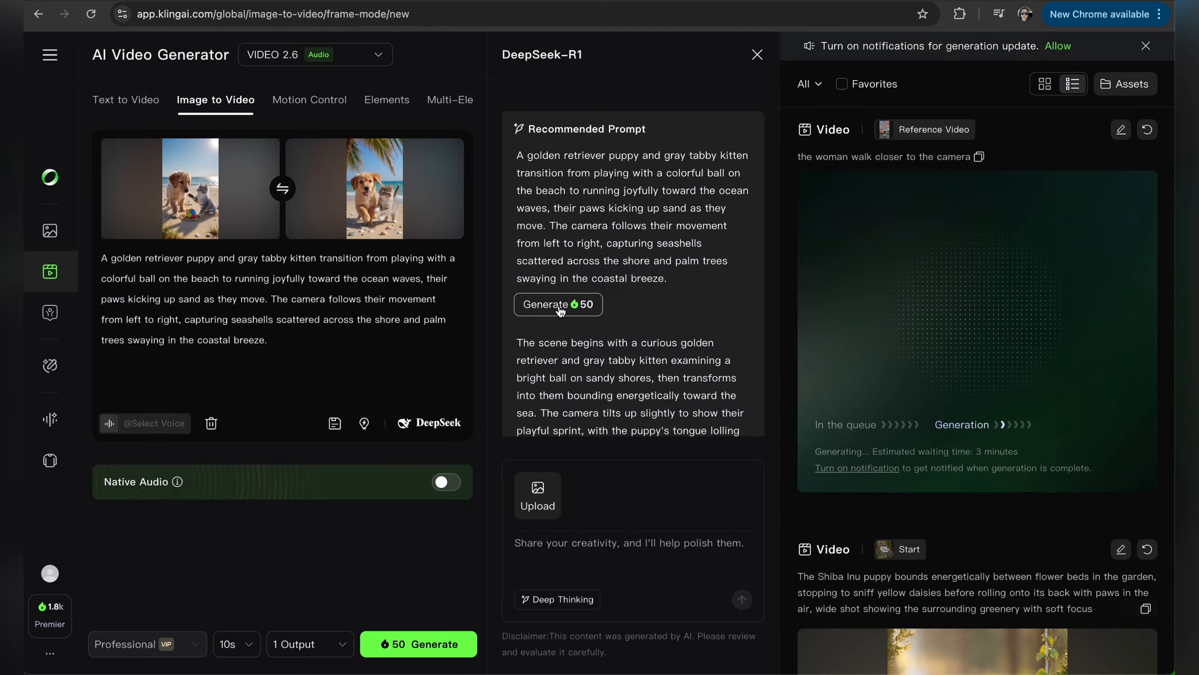
left_click(559, 311)
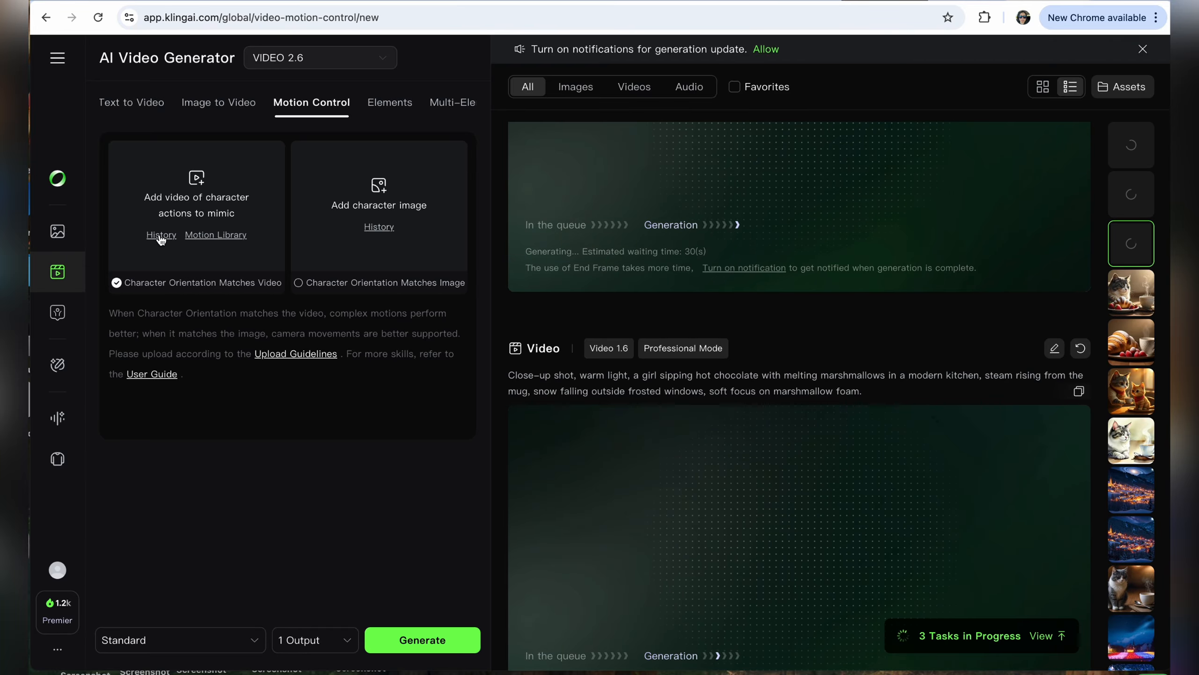
- Browse the video history for a motion reference, then choose the Martial Arts preset from the Motion Library instead
left_click(160, 236)
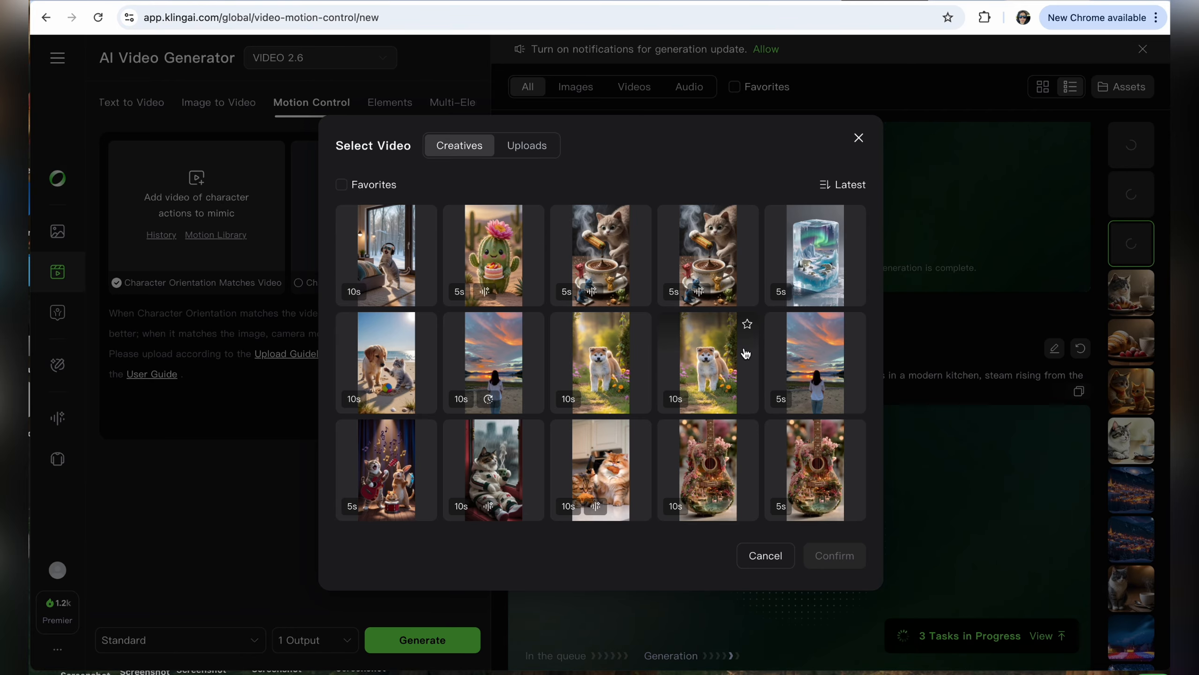
left_click(202, 237)
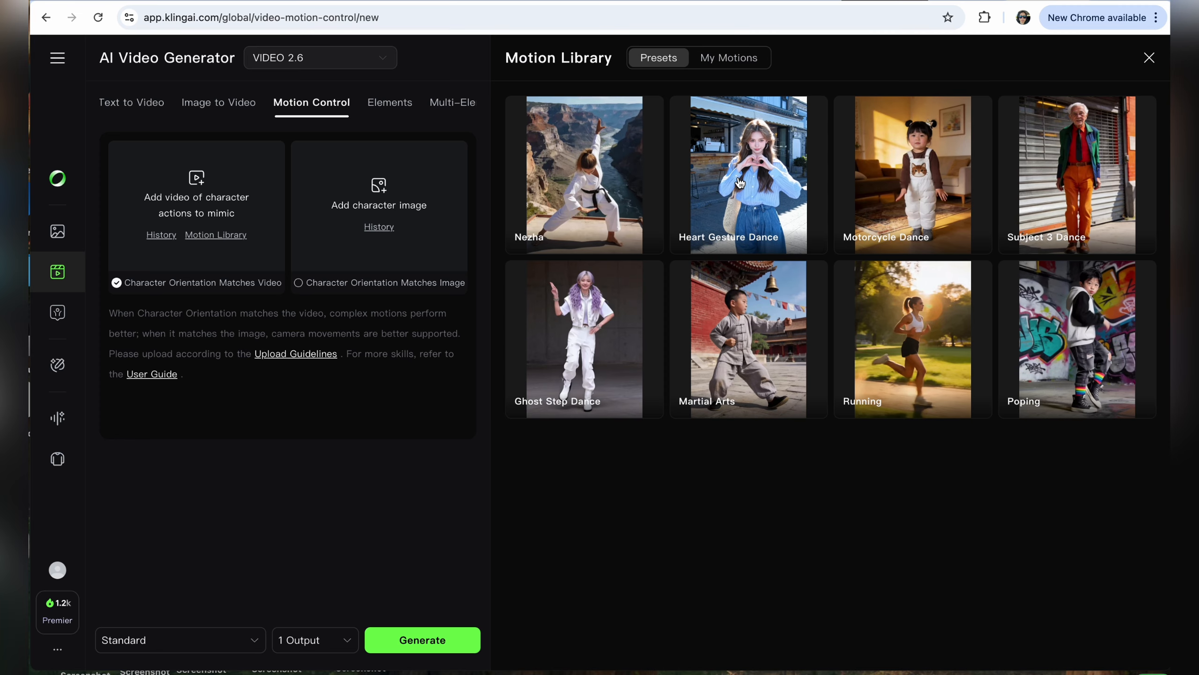
left_click(735, 337)
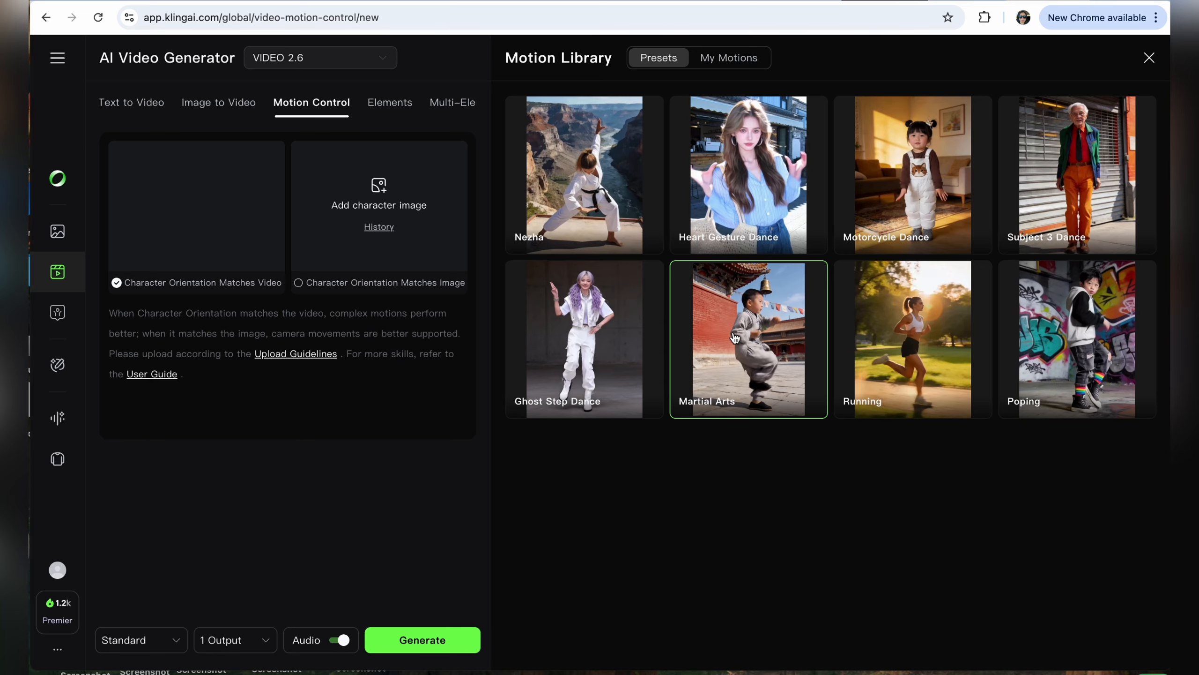
left_click(735, 336)
- Set the character image to the earlier creation of a cat standing upright by a snowy window and generate the motion-control video
left_click(380, 228)
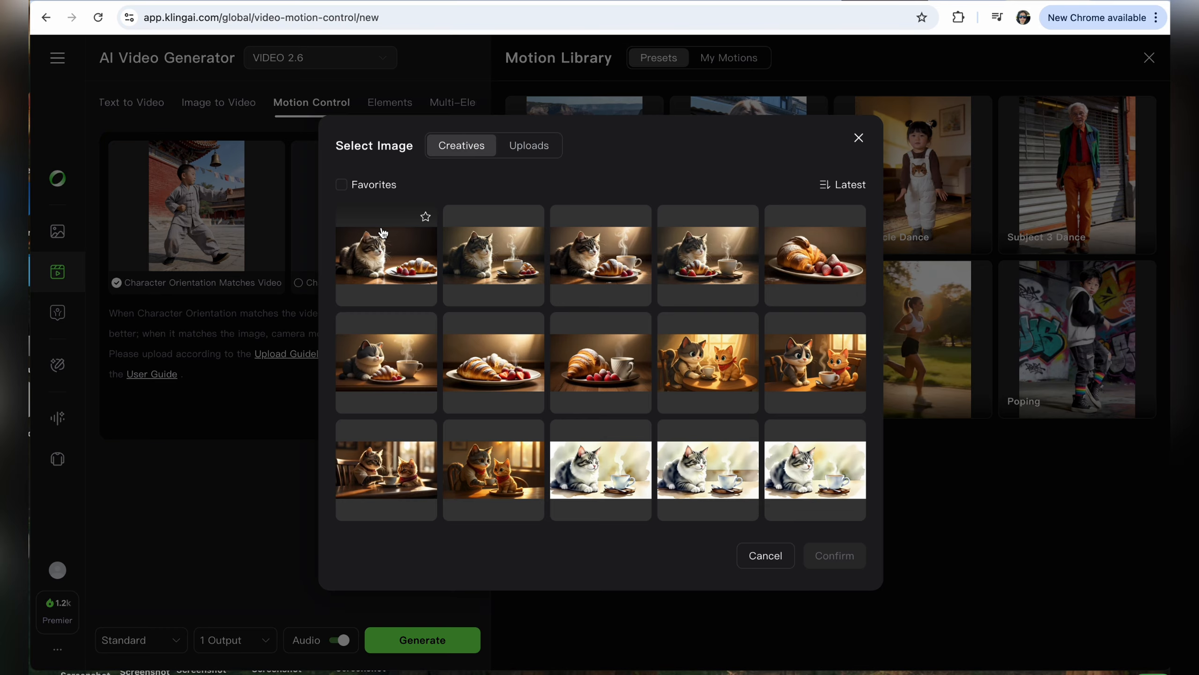
left_click(394, 350)
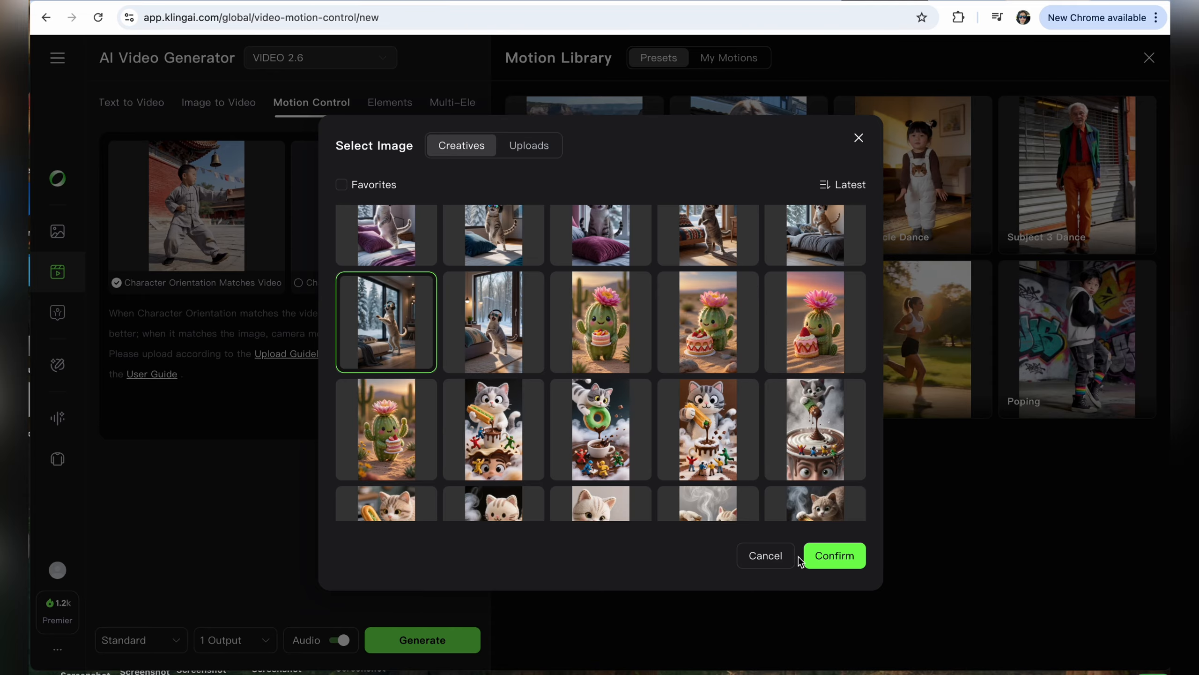
left_click(818, 557)
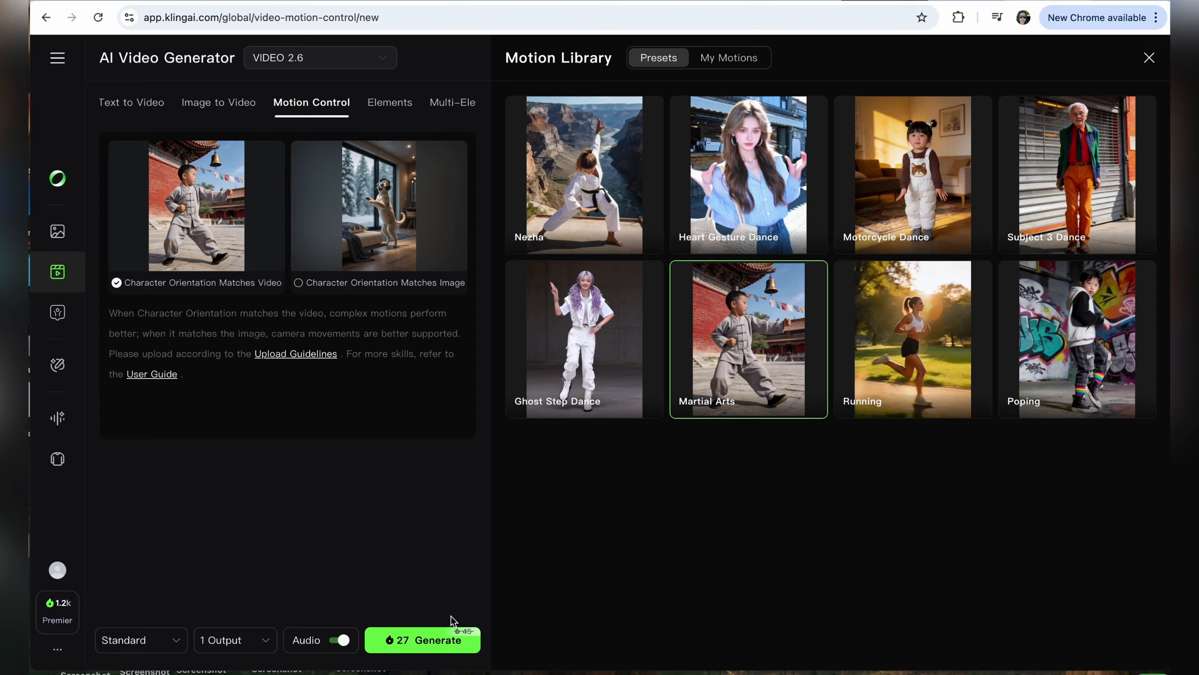
left_click(425, 640)
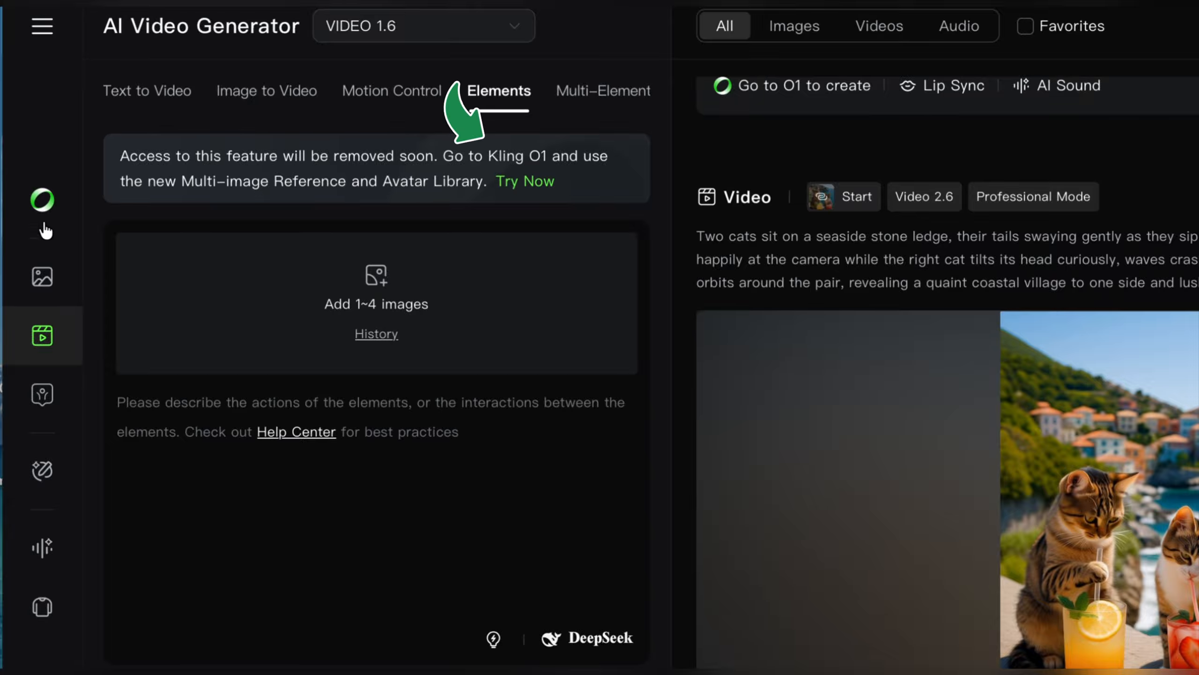
- Look over the Kling O1 page with its introduction video and multimodal example prompts
left_click(37, 208)
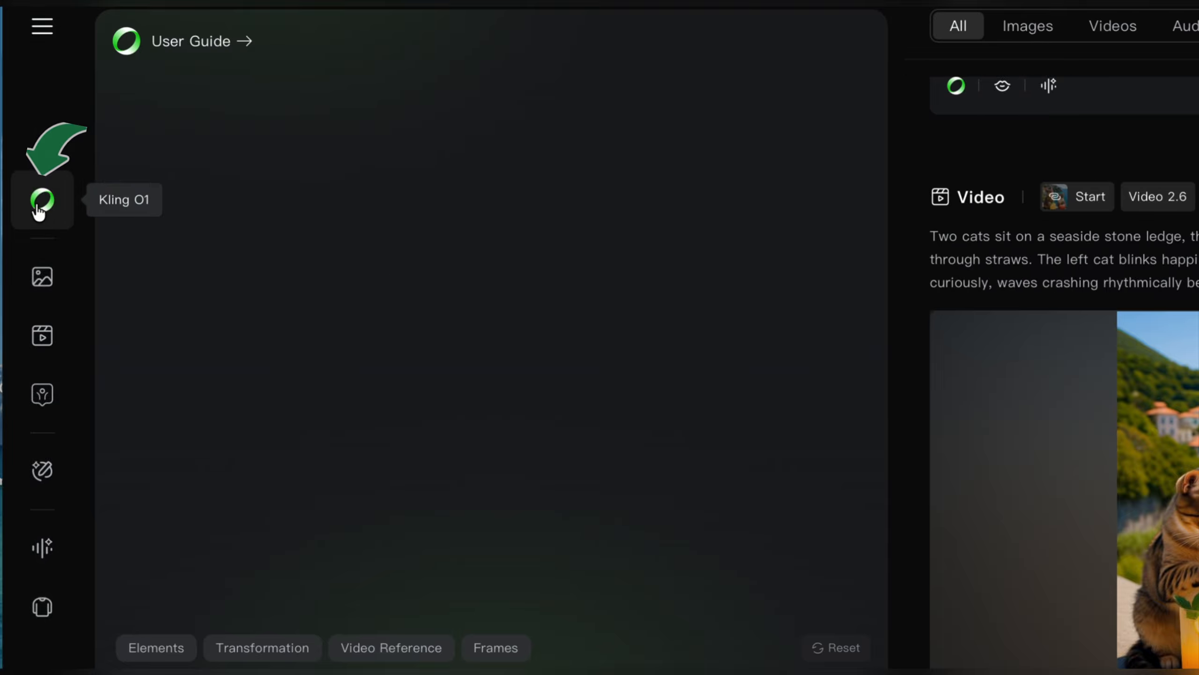
scroll(385, 344, "up", 5)
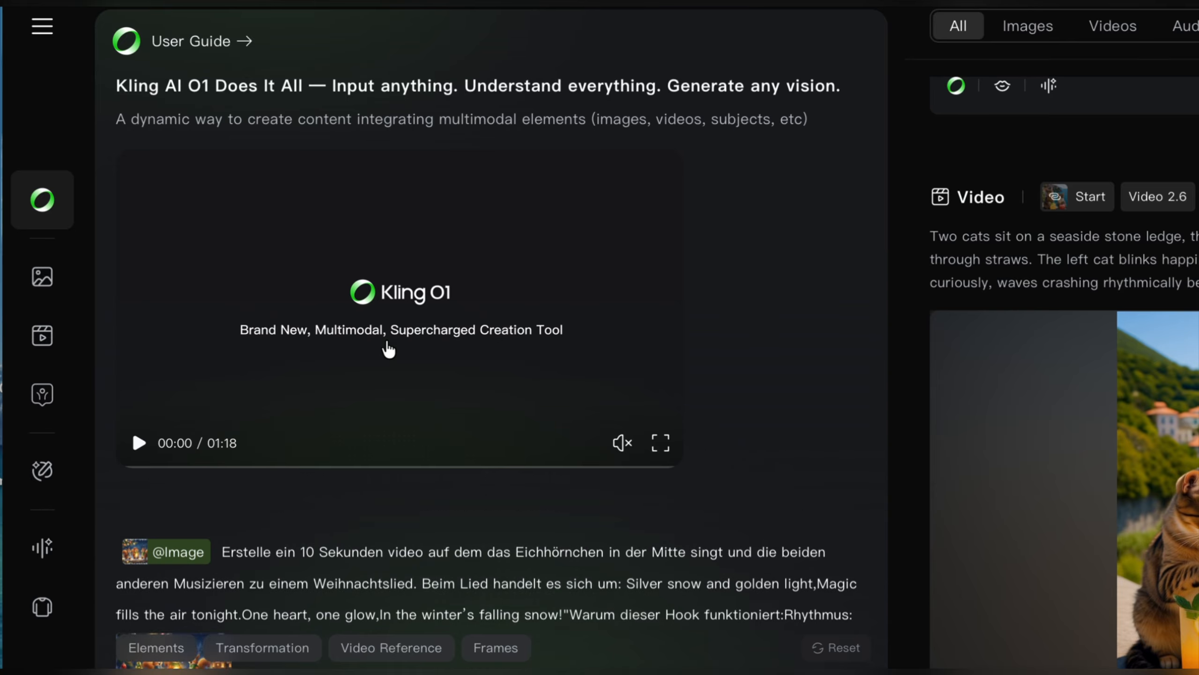
scroll(383, 341, "down", 5)
scroll(383, 342, "up", 5)
scroll(385, 349, "down", 5)
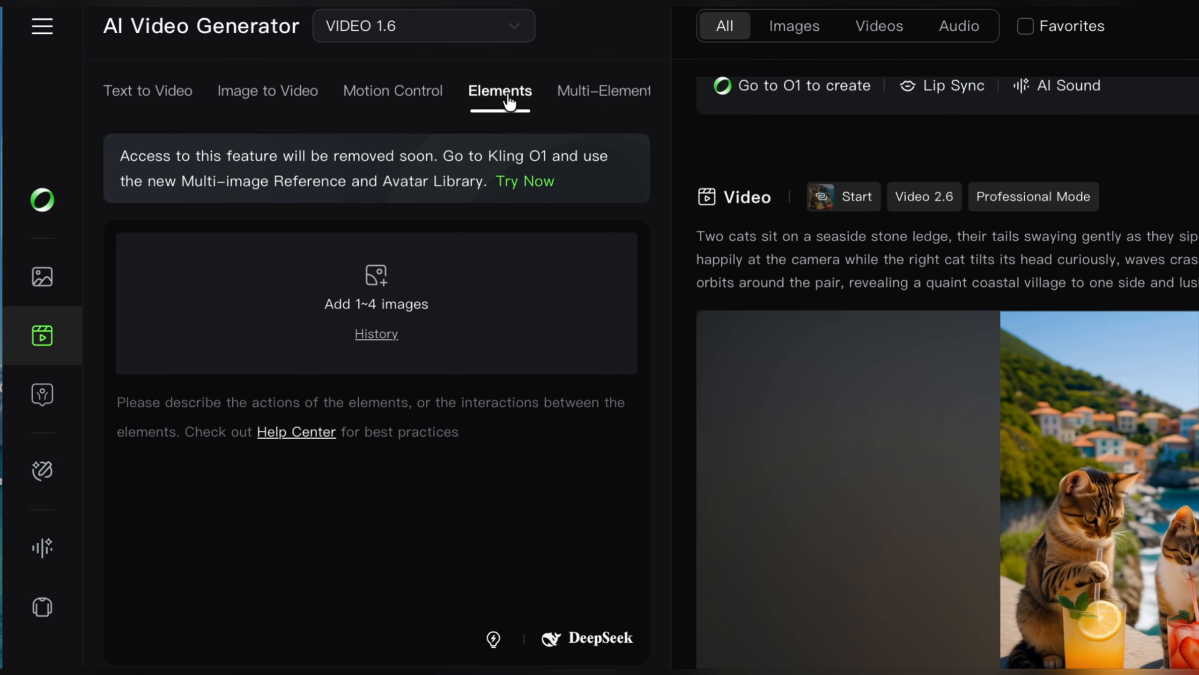
- Look over the Multi-Elements page with its swap, add and delete options for editing a video
left_click(603, 99)
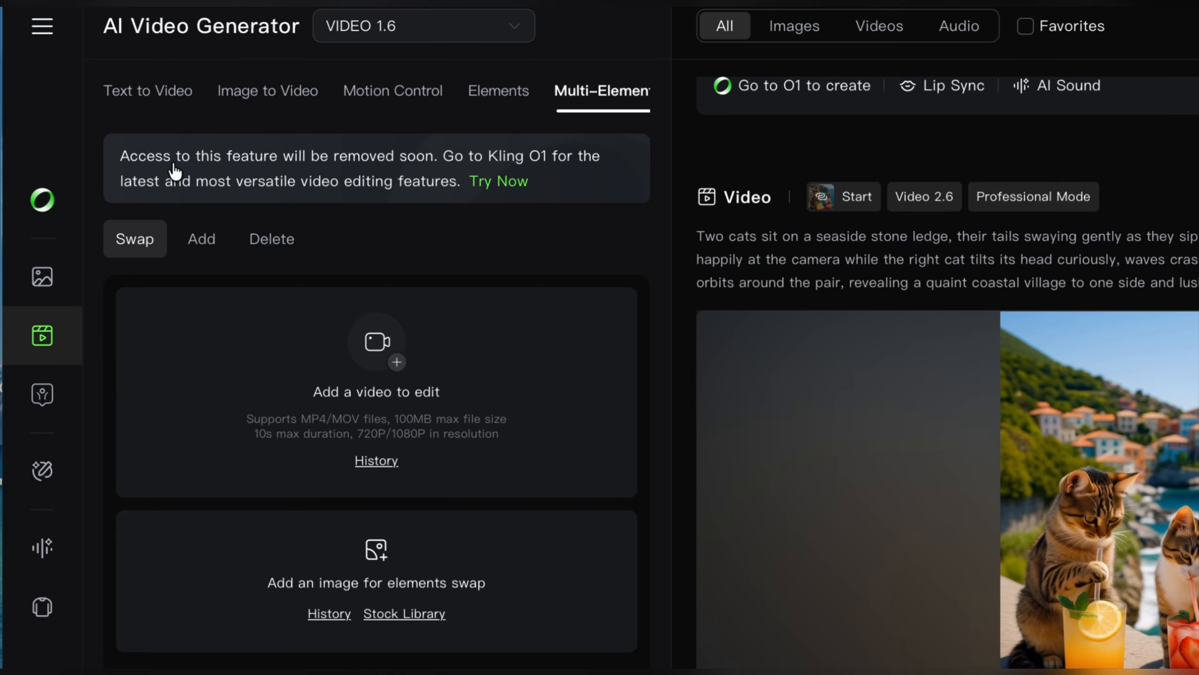
scroll(544, 156, "down", 1)
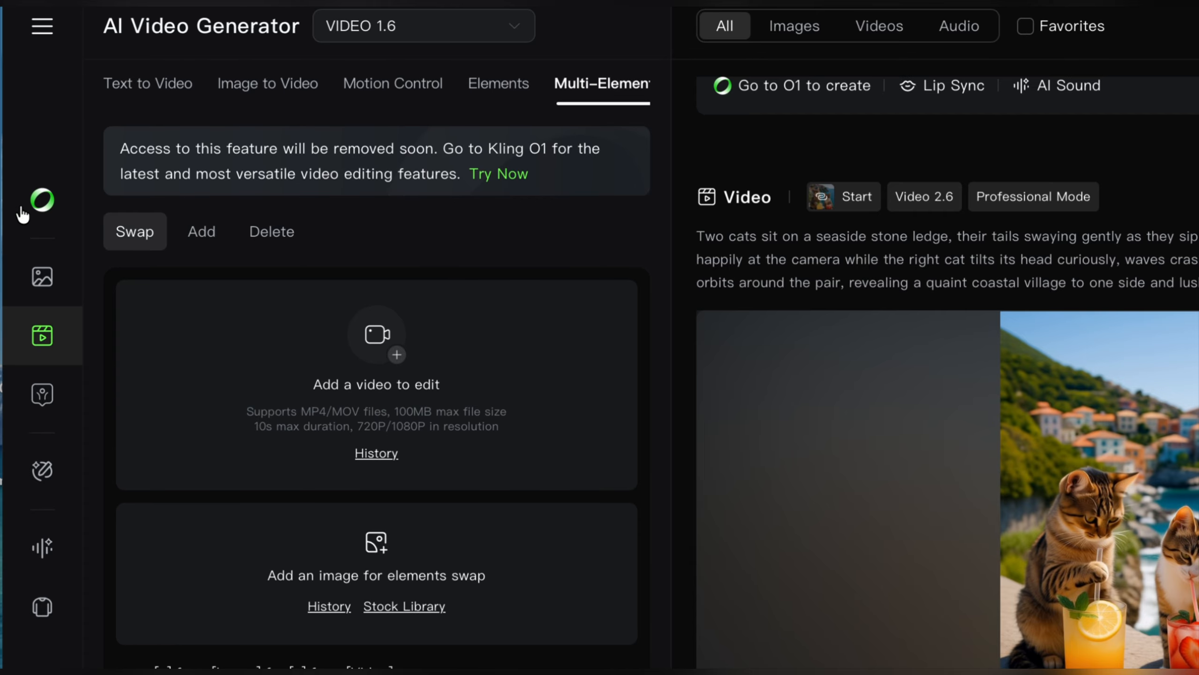
scroll(477, 100, "up", 1)
- In Elements, add four earlier creations with auto reference: the mushroom hills, the gray kitten by a window, the roasted chicken and the knit couch
left_click(486, 92)
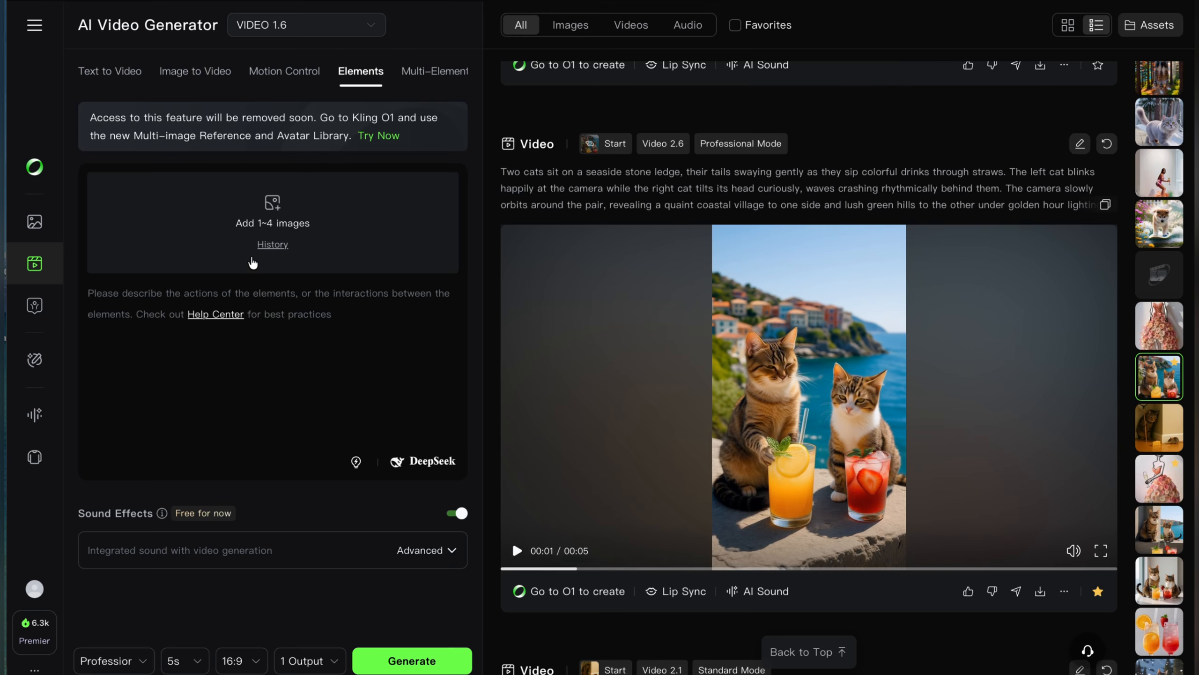
left_click(272, 244)
left_click(536, 376)
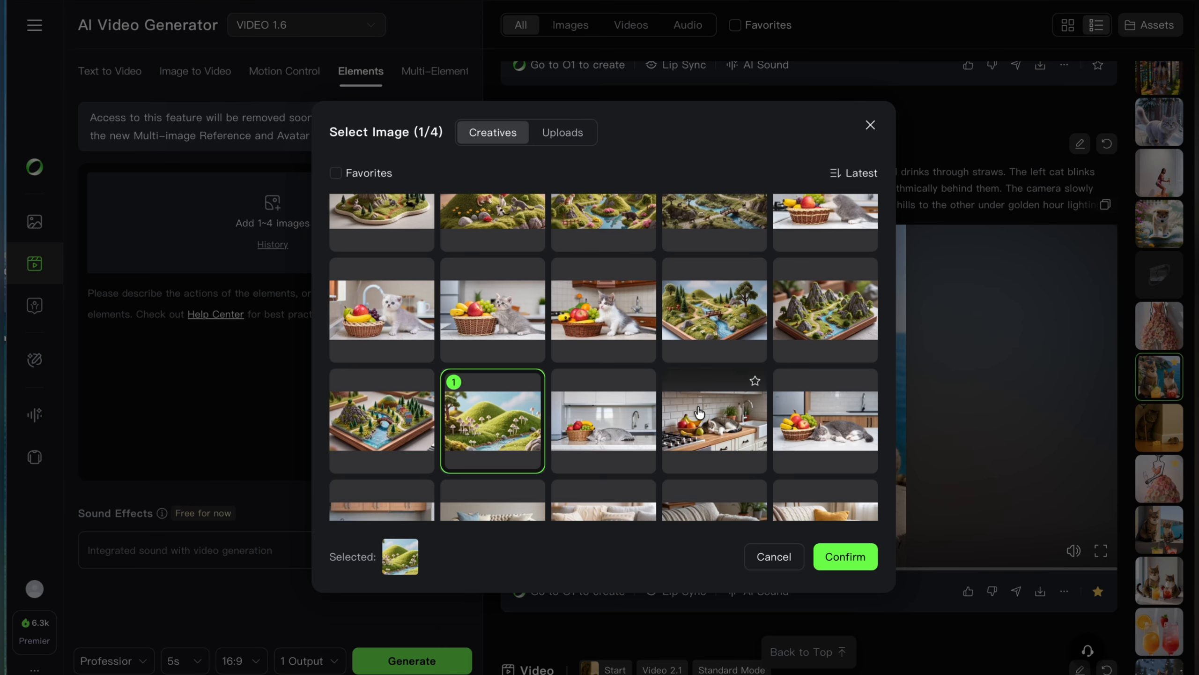
scroll(682, 404, "down", 12)
left_click(614, 401)
scroll(682, 404, "down", 5)
left_click(682, 404)
scroll(683, 405, "up", 15)
left_click(469, 431)
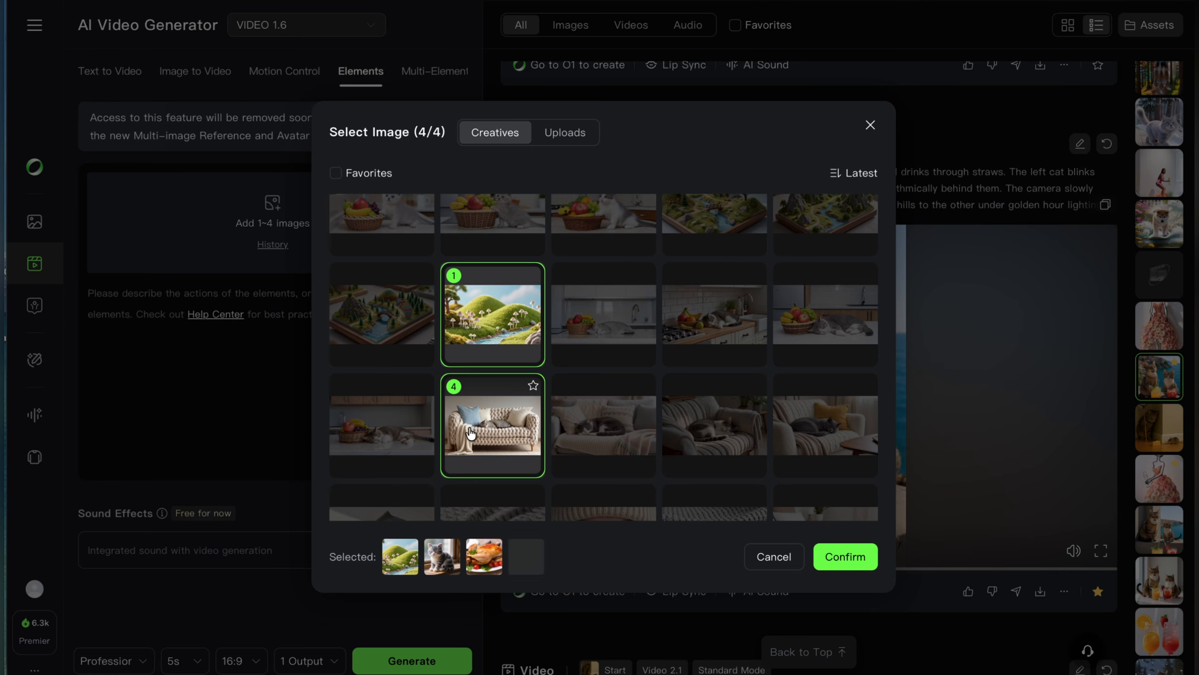
left_click(845, 556)
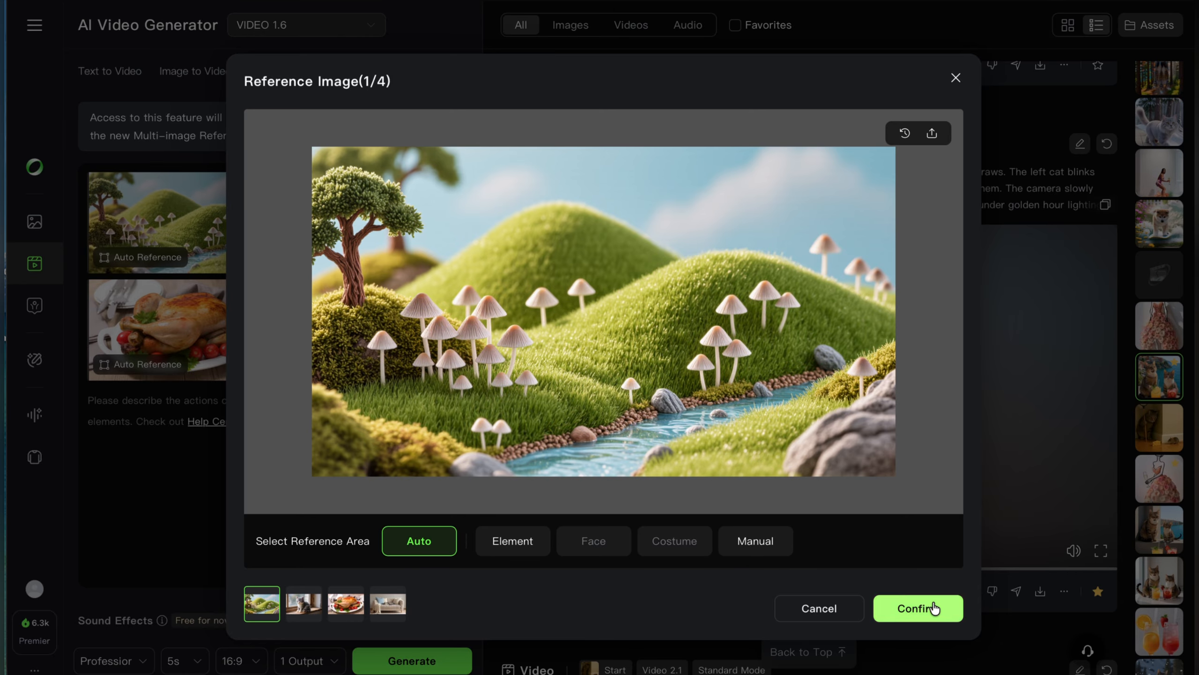
left_click(918, 608)
- Describe a miniature mushroom village with a cat and roasted chicken on the mountain and a cat sleeping near the river, then request DeepSeek suggestions
type("A minia")
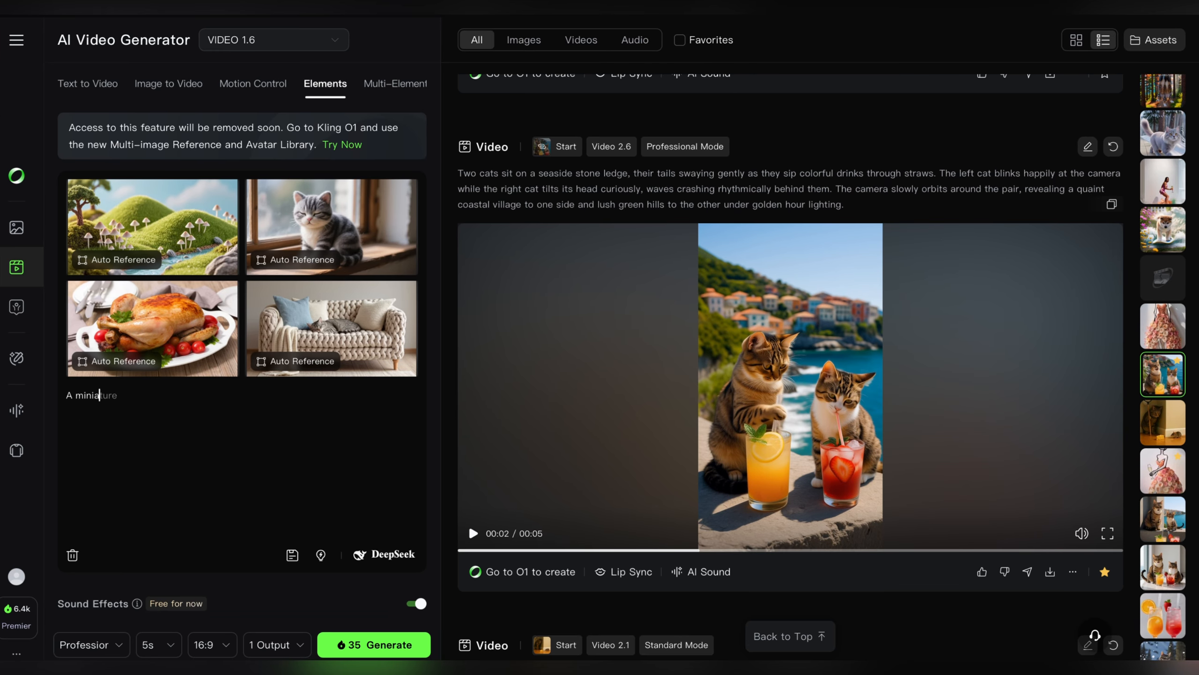
type("ture village of mushroom. A cat sits on the mountain with roasted chicken beside it. The couch near the river a cat is sleeping.")
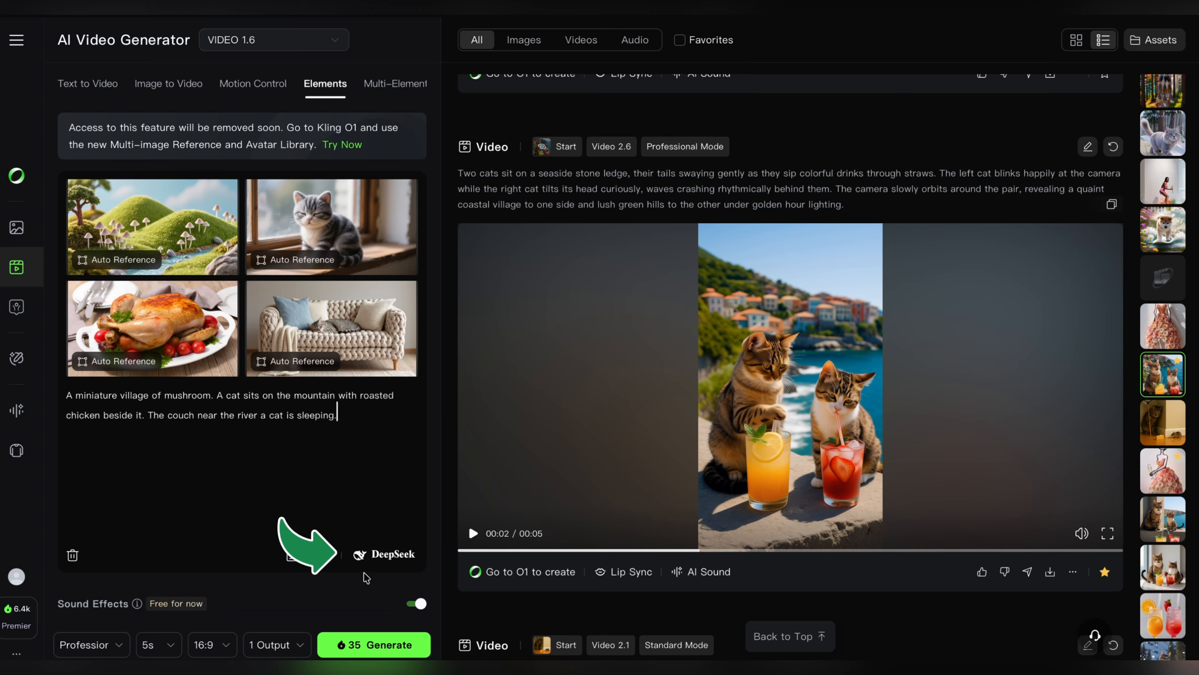
left_click(384, 554)
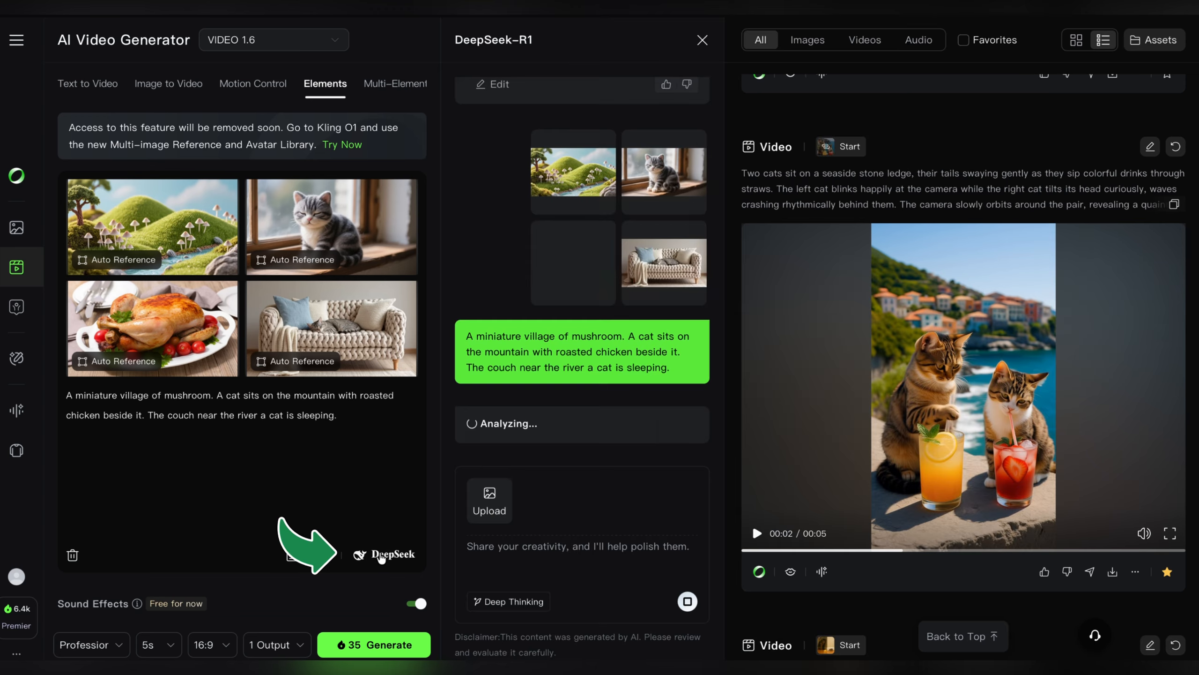
- Review the recommended prompts and generate the video from the third one, set in a sun-dappled mushroom village
scroll(638, 373, "up", 7)
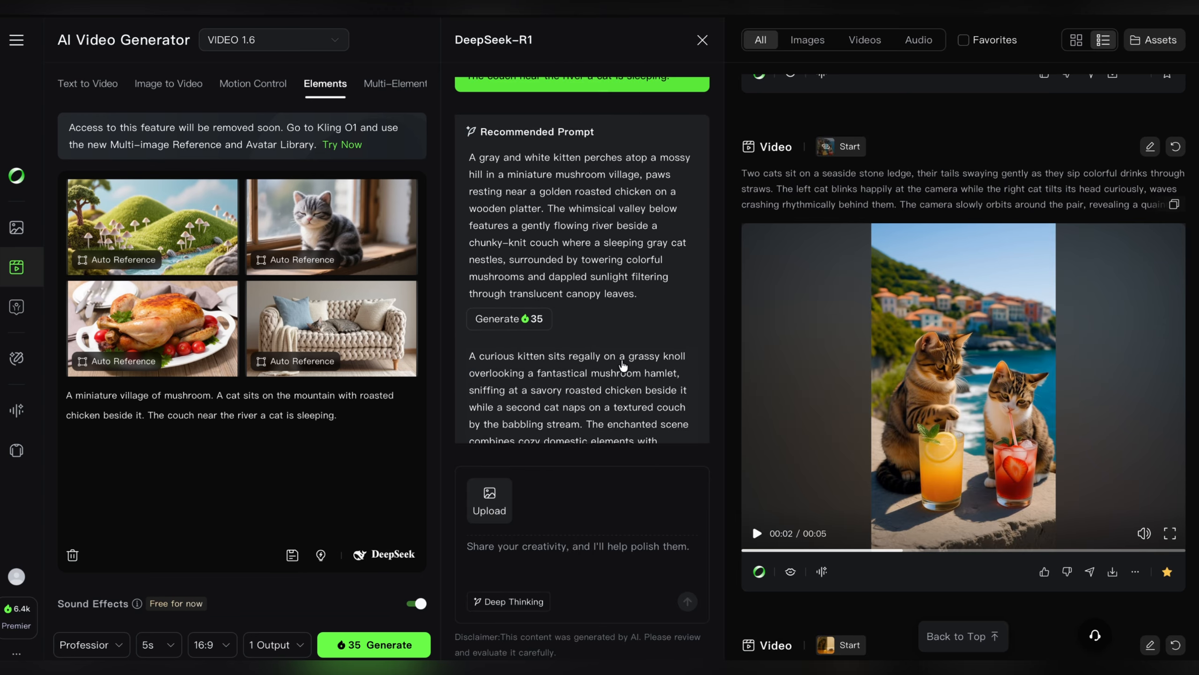
scroll(623, 364, "down", 6)
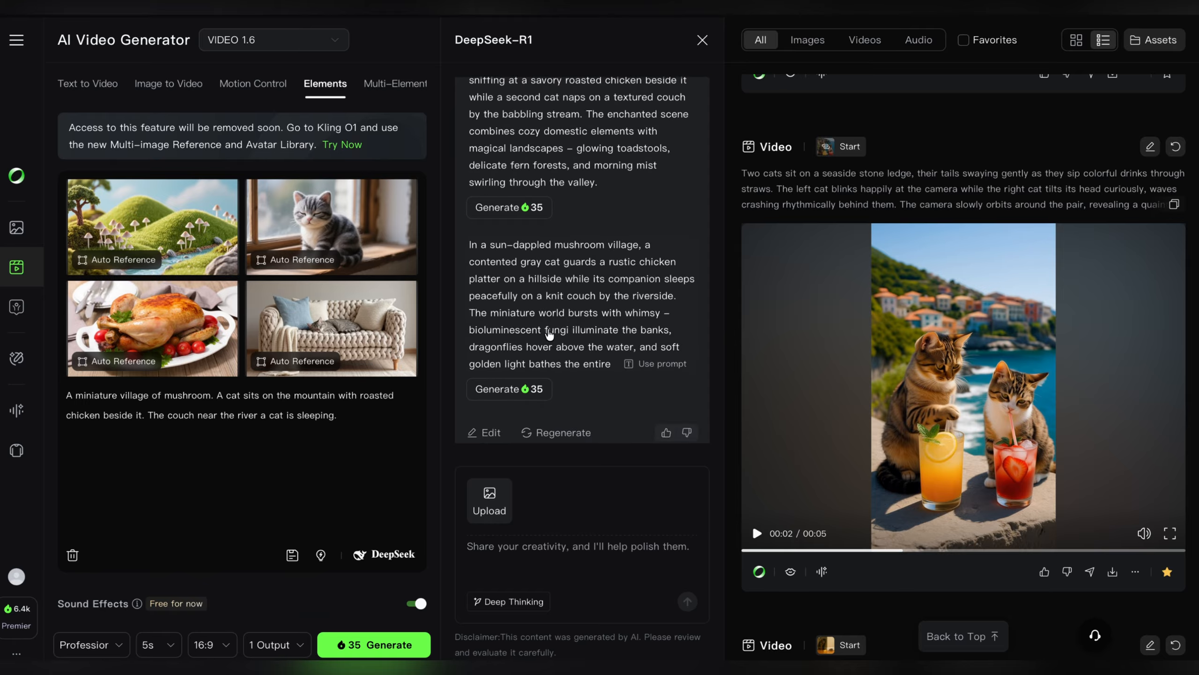
left_click(511, 390)
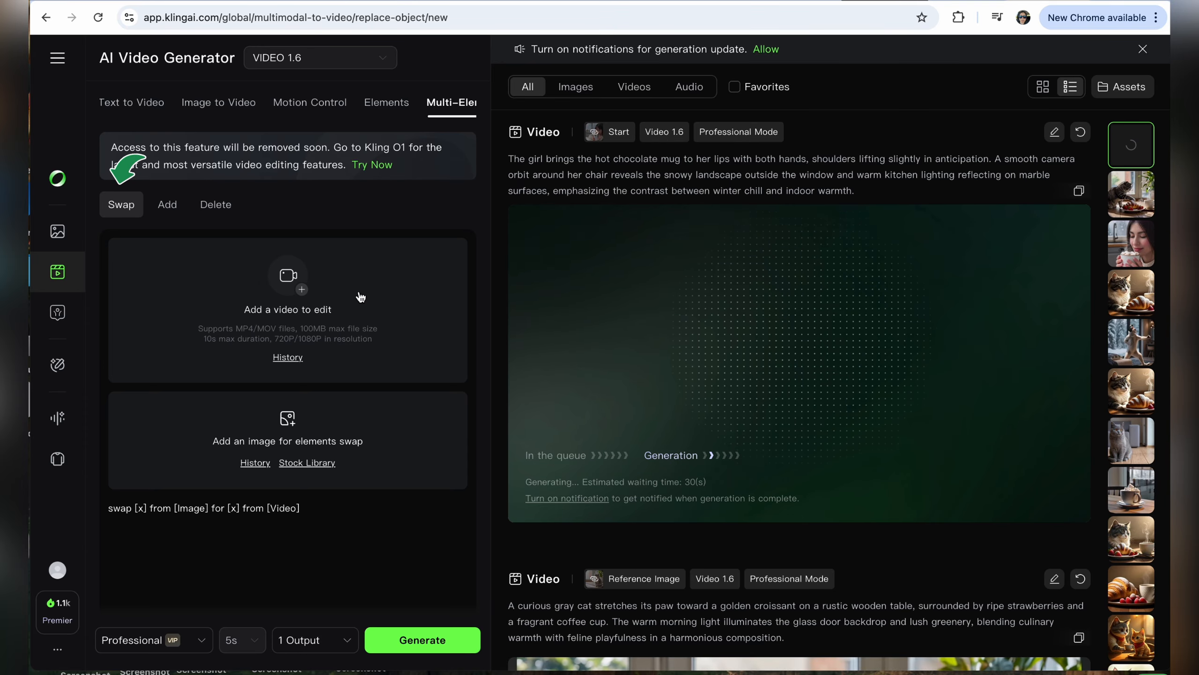
- Load the earlier 5-second video of the cat reaching for a croissant as the clip for the Multi-Elements swap
left_click(288, 358)
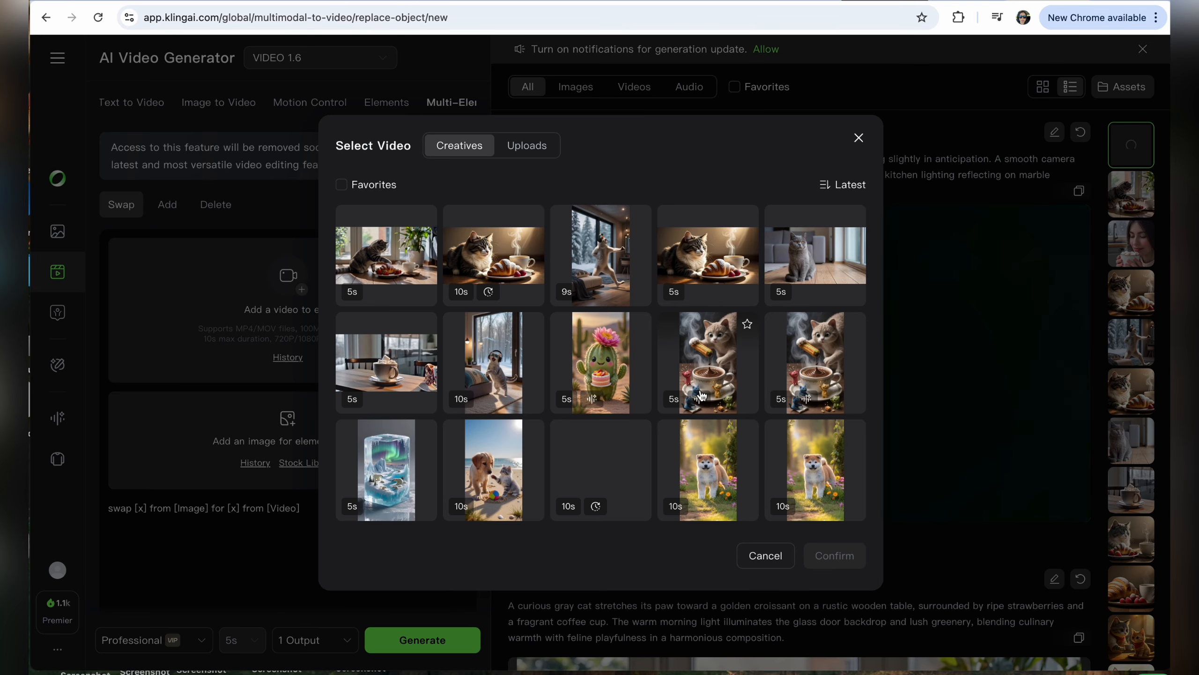
left_click(384, 255)
left_click(836, 555)
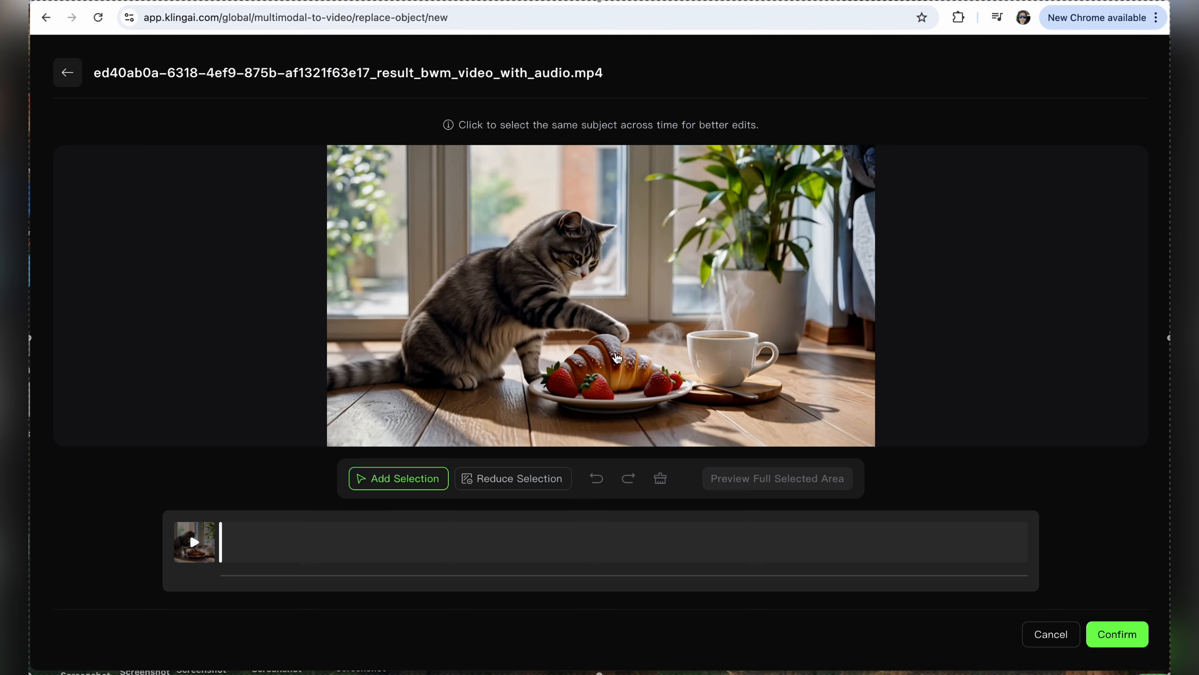
- Select the croissant, strawberries and plate in the video, preview the tracked selection over time and confirm it
left_click(606, 352)
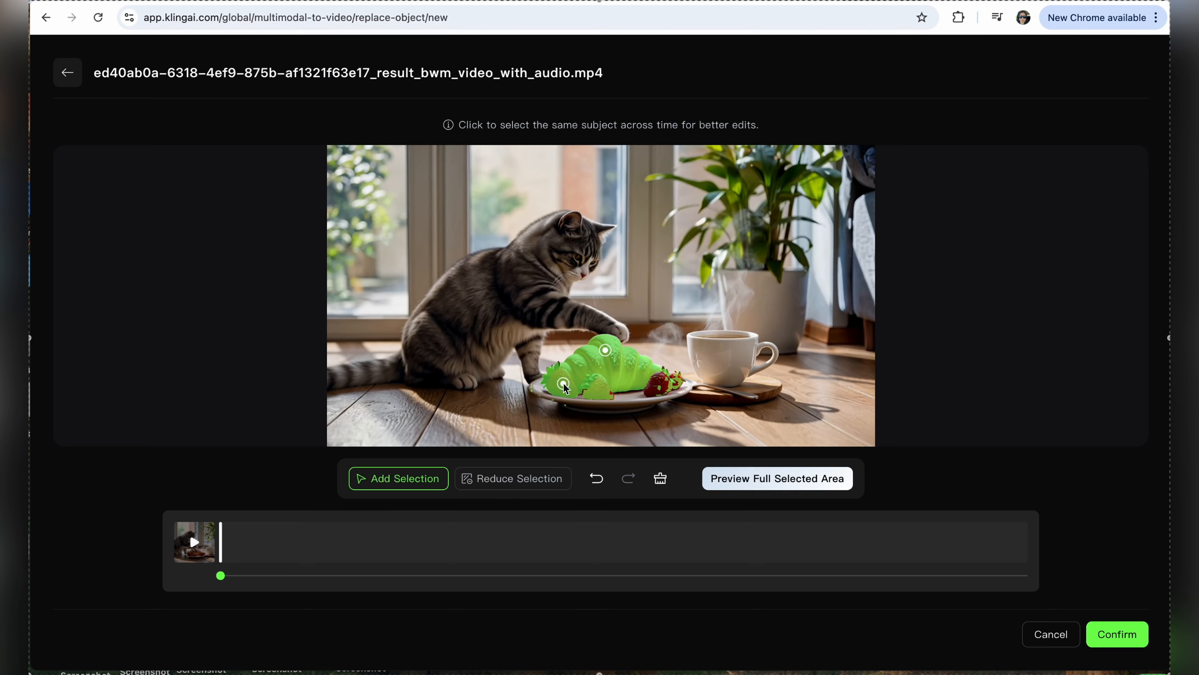
left_click(627, 400)
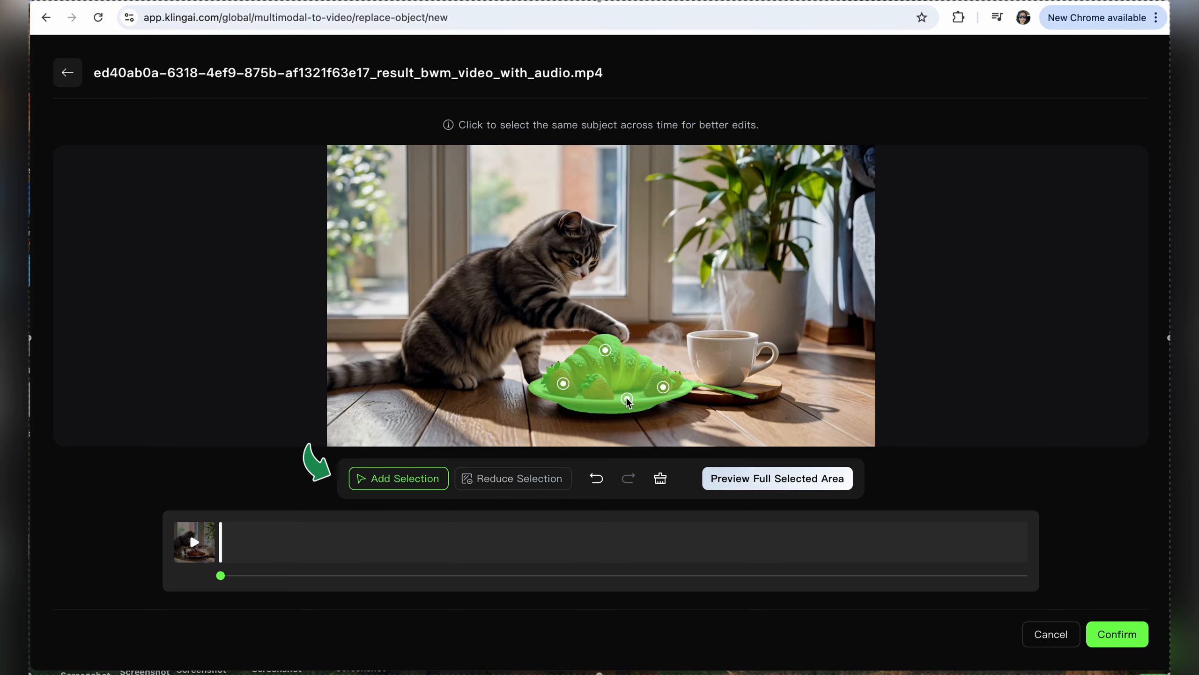
left_click(777, 479)
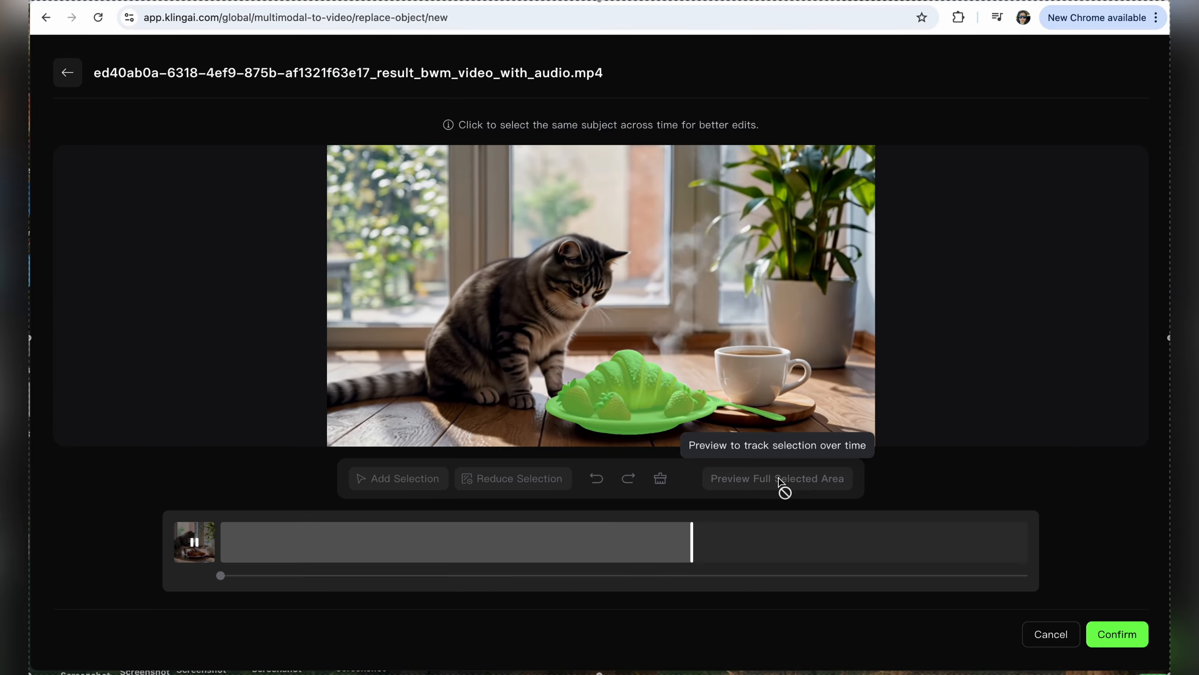
left_click(1118, 639)
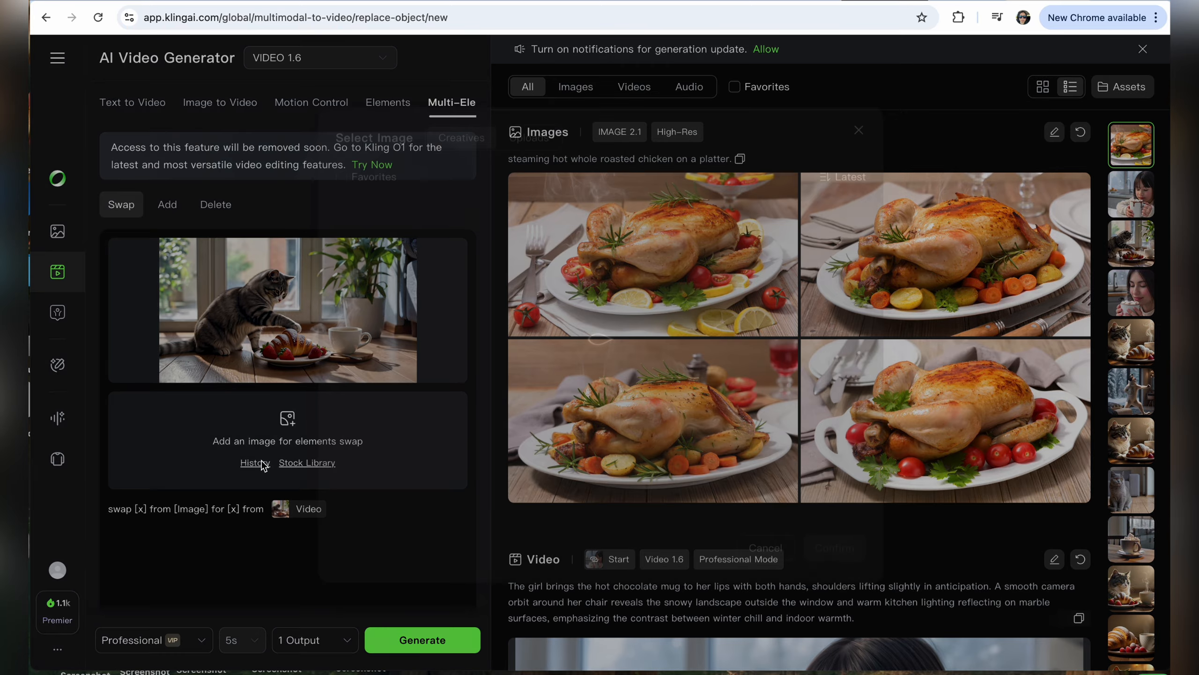
- Add the earlier image of a roasted chicken with tomatoes as the swap element, using the Auto reference area
left_click(257, 462)
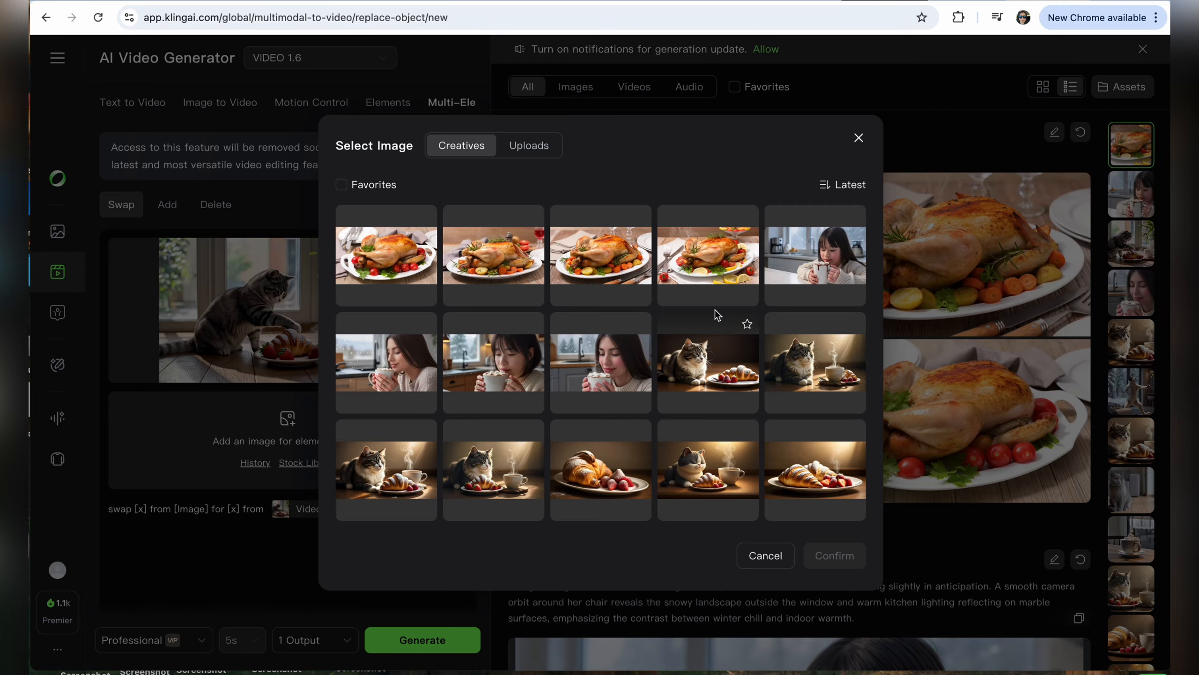
left_click(397, 264)
left_click(835, 556)
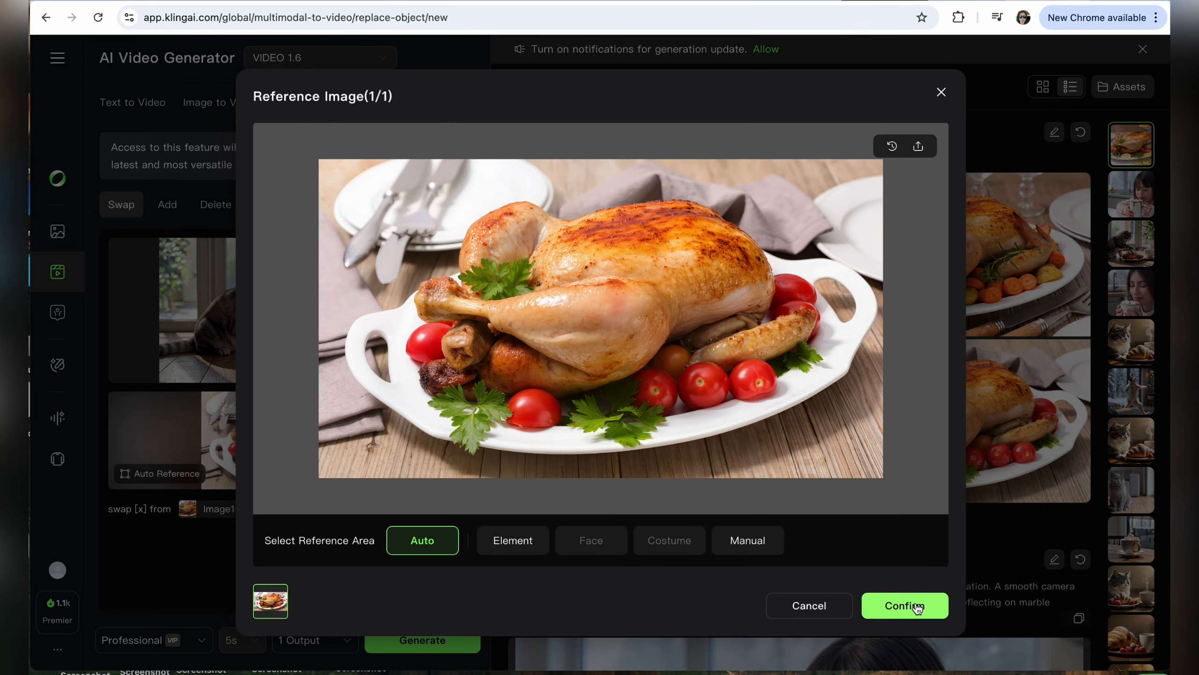
left_click(907, 605)
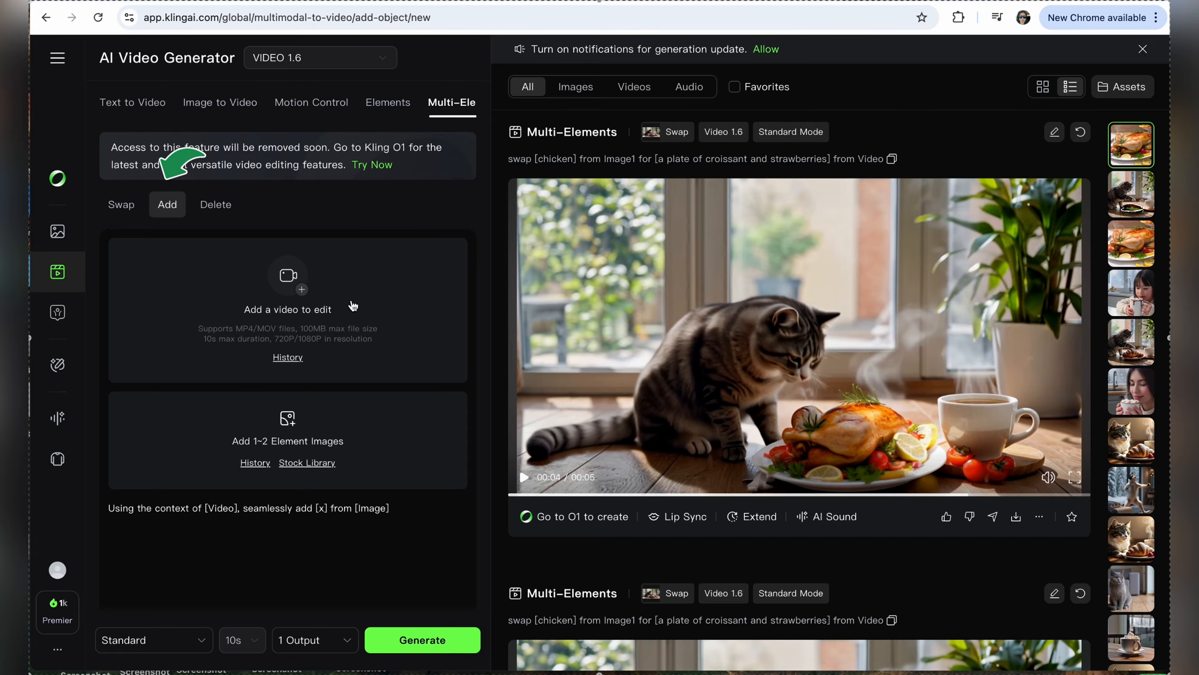
- Load the earlier 9-second video of the cat moving upright by the snowy window for the Multi-Elements Add mode
left_click(288, 355)
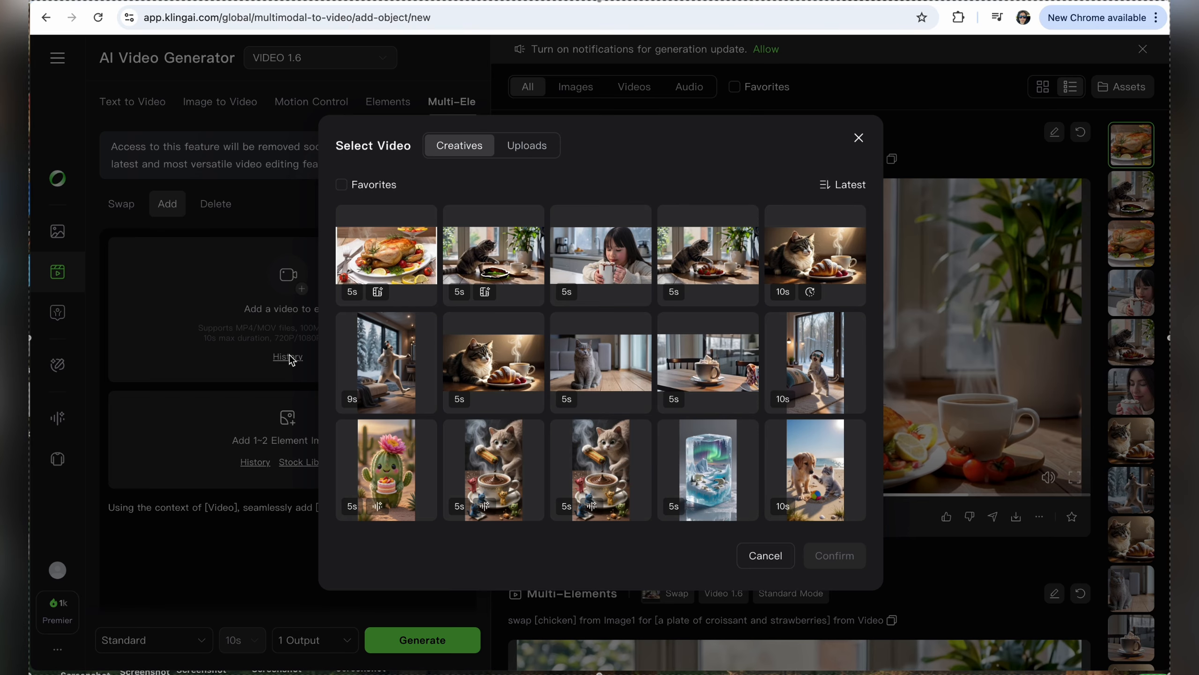
left_click(394, 390)
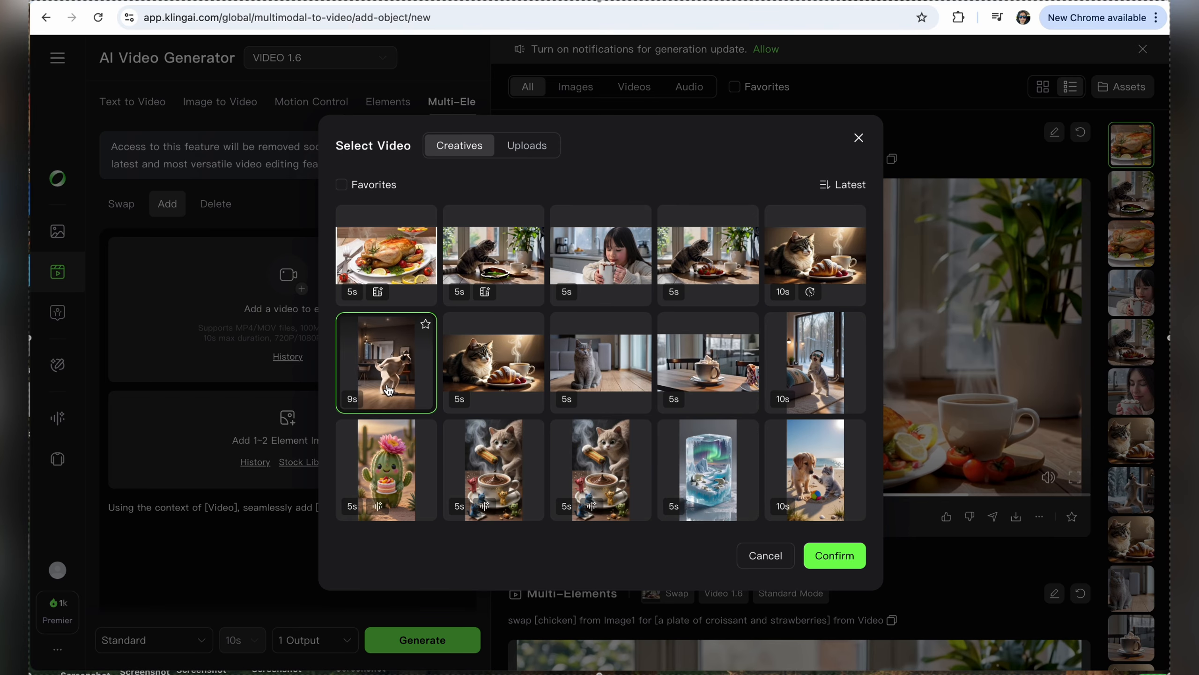
left_click(840, 556)
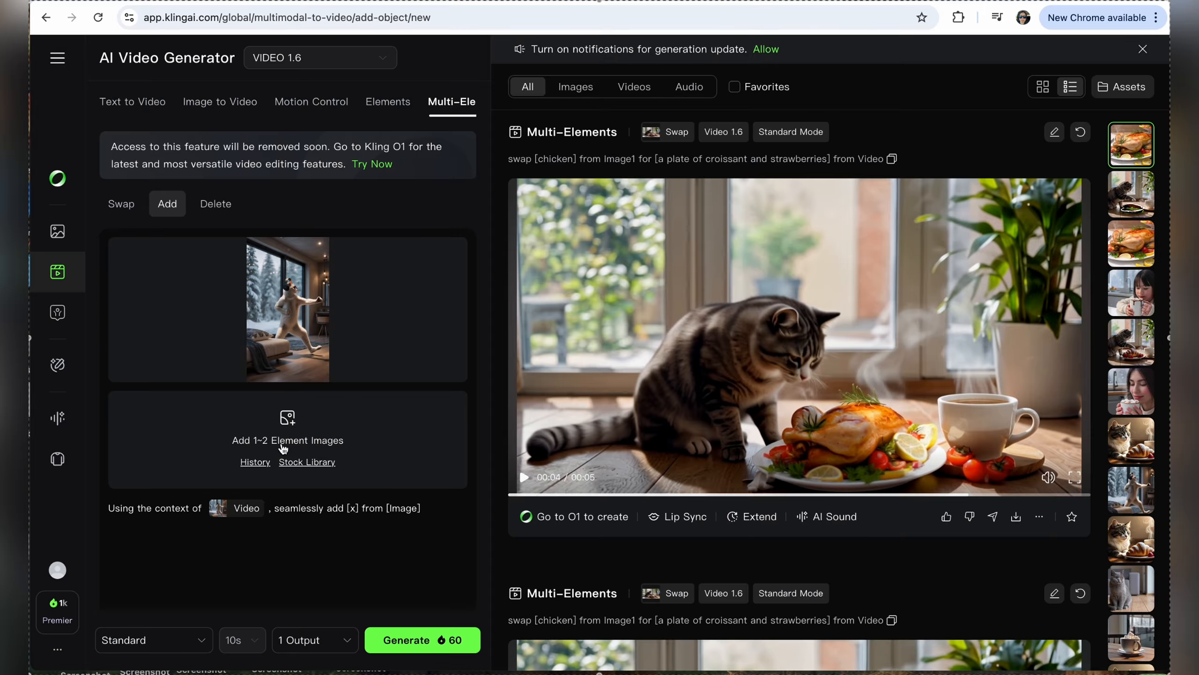
- Add the yellow chick with bunny ears from the Stock Library as the first element image
left_click(308, 463)
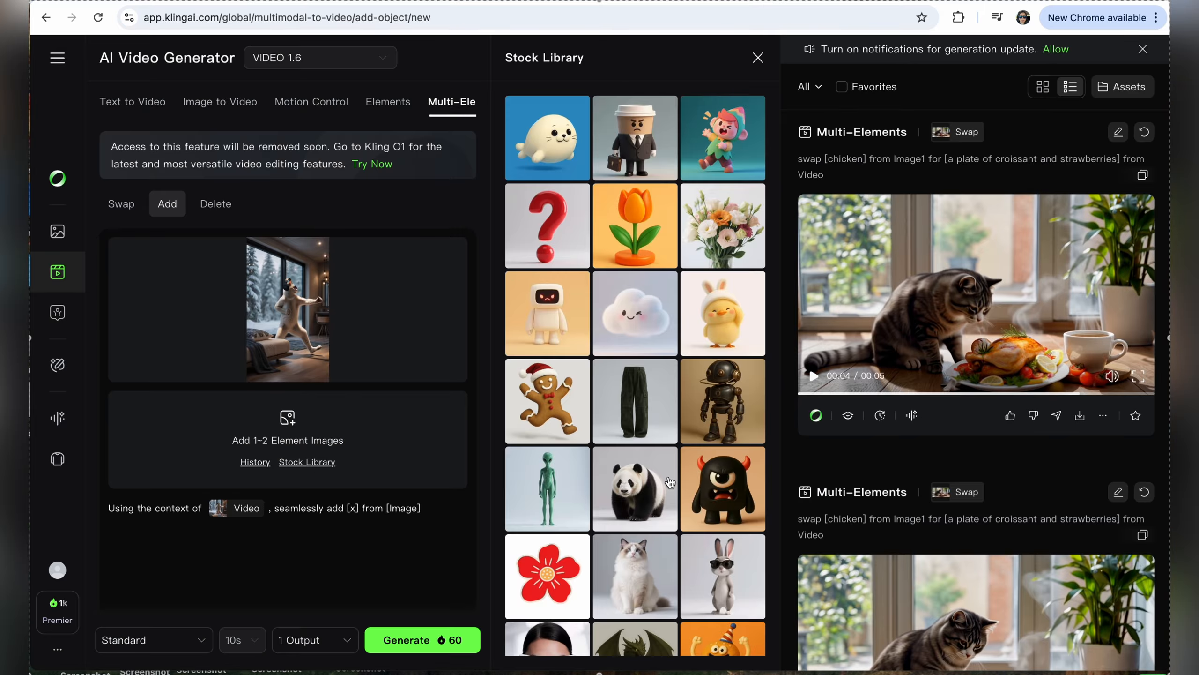
scroll(670, 483, "down", 5)
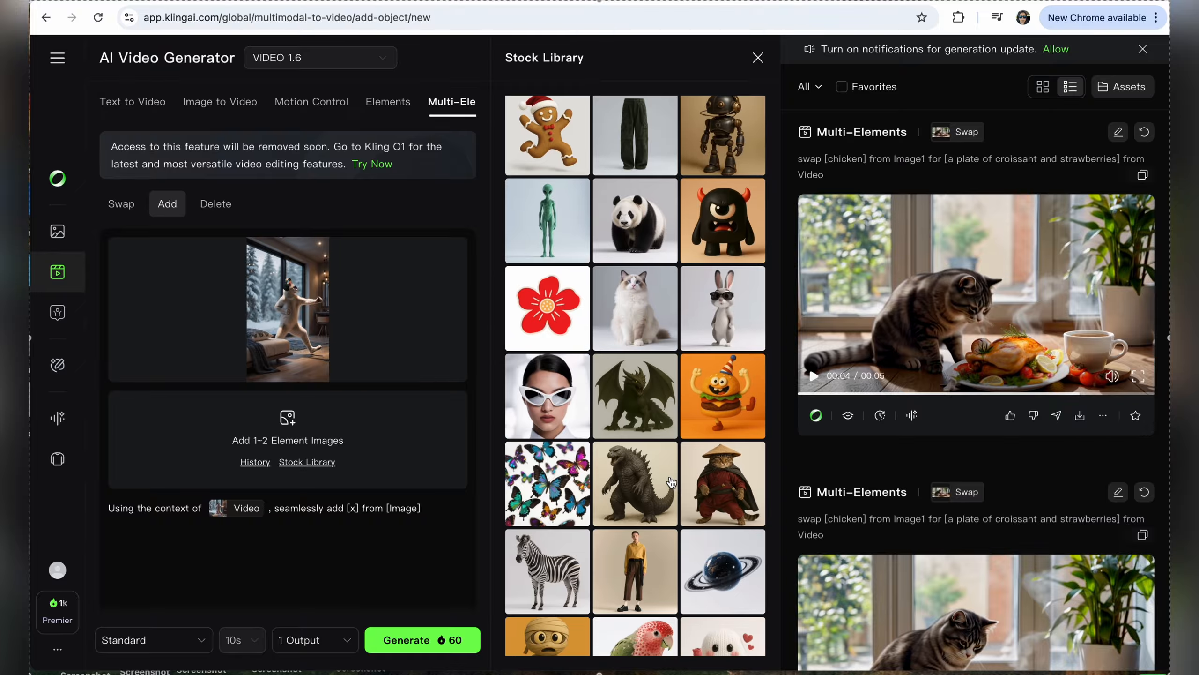
scroll(670, 482, "down", 2)
scroll(731, 317, "up", 5)
left_click(731, 318)
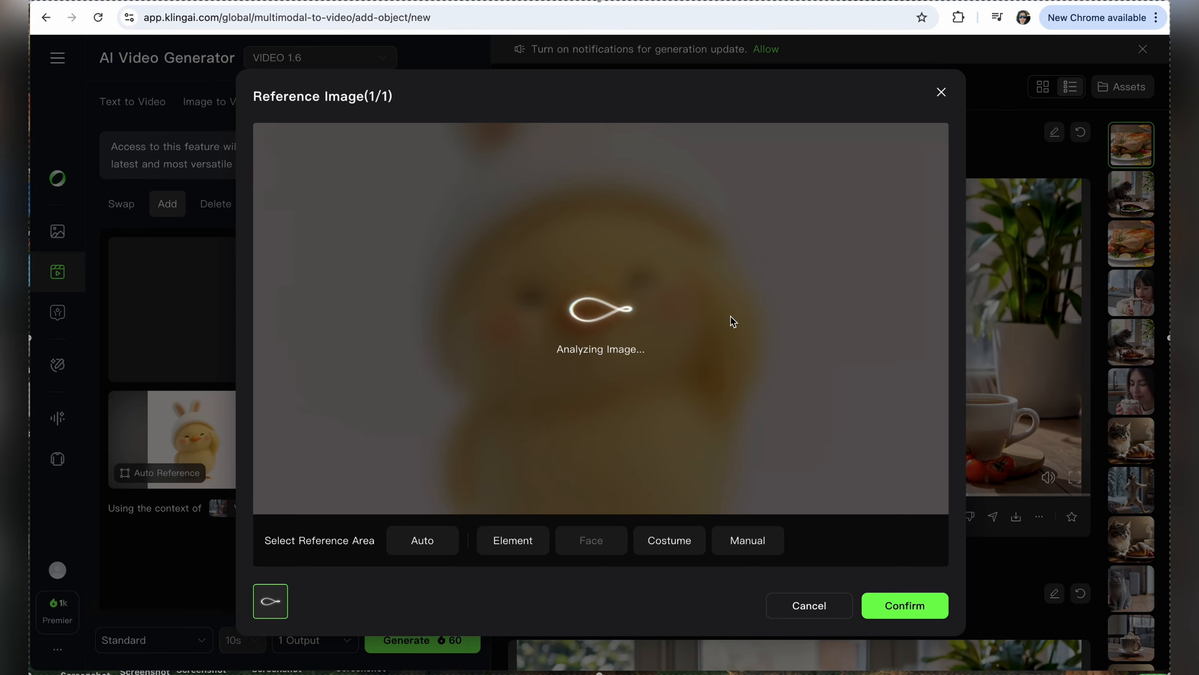
left_click(872, 604)
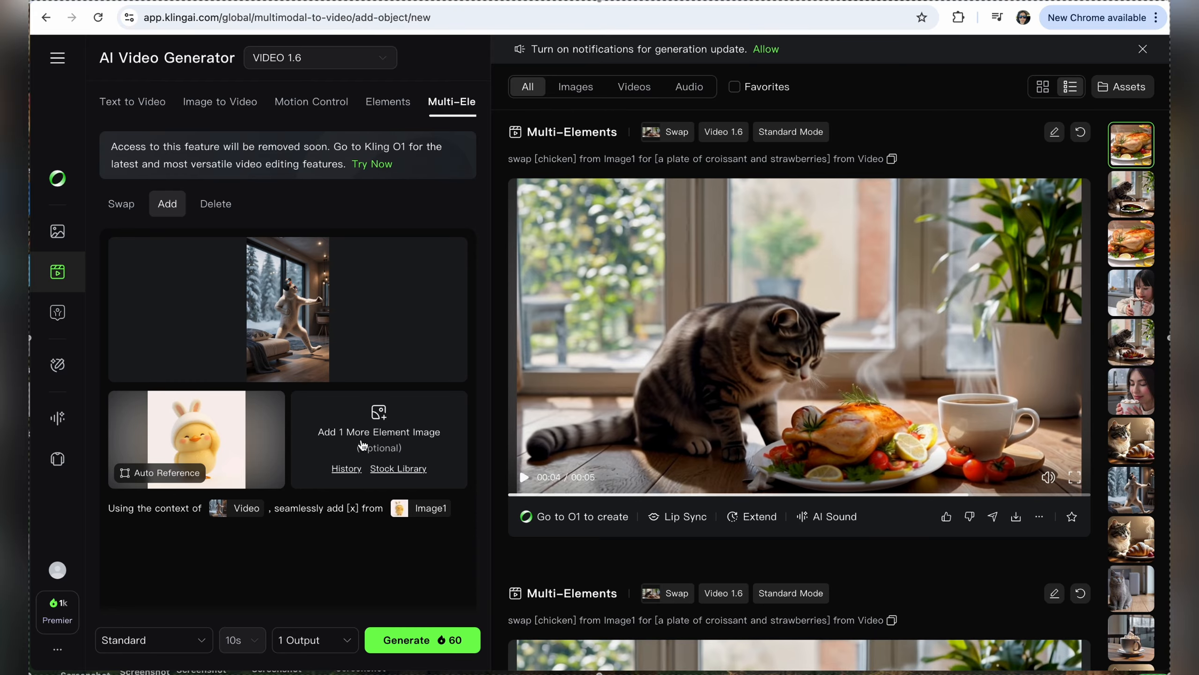
- Add the earlier image of the gray cat sitting against a plain wall as the second element image, with Auto reference
left_click(349, 469)
scroll(707, 330, "down", 5)
left_click(707, 258)
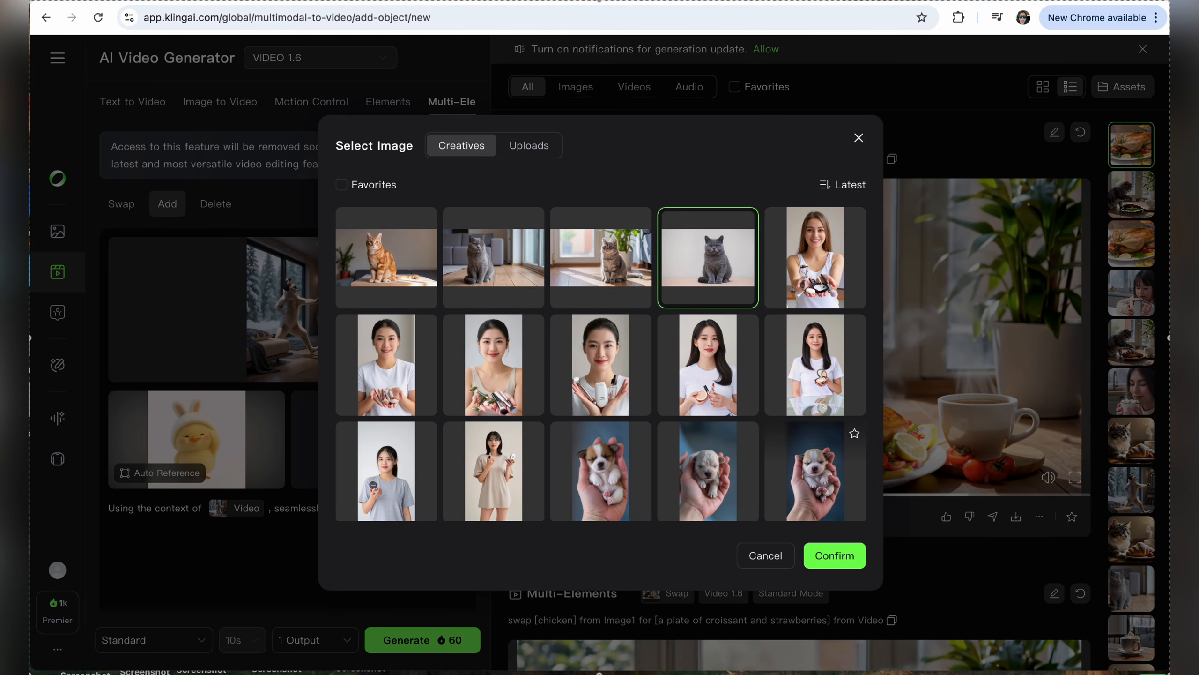
left_click(836, 556)
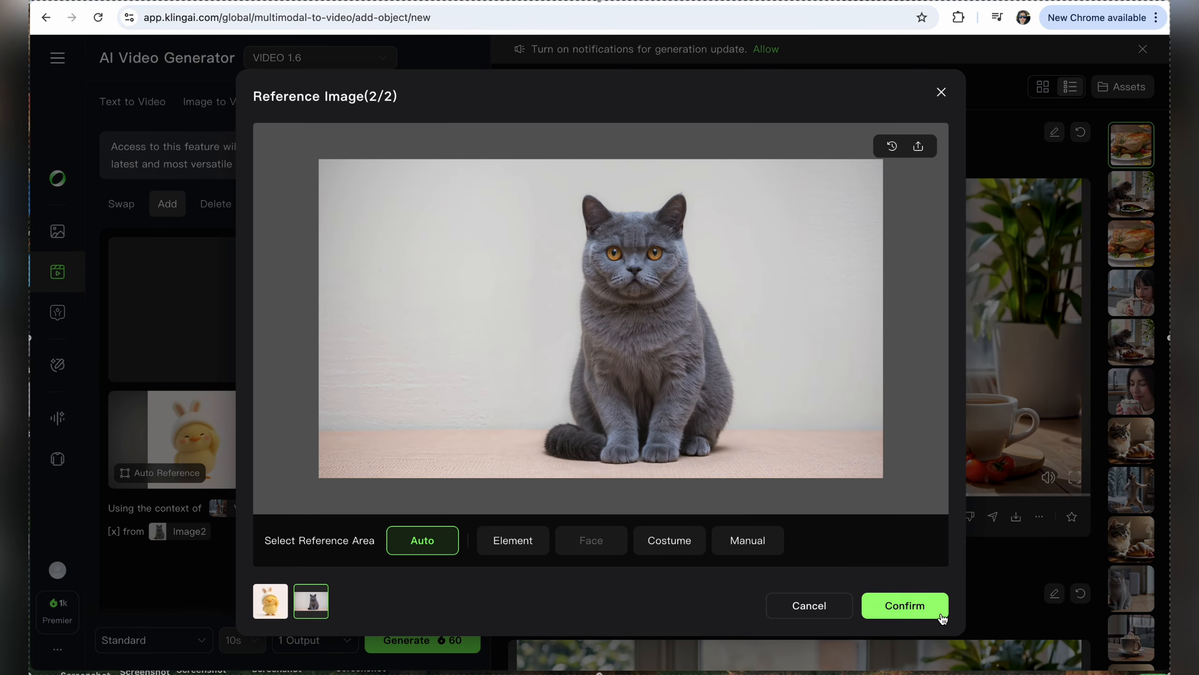
left_click(900, 606)
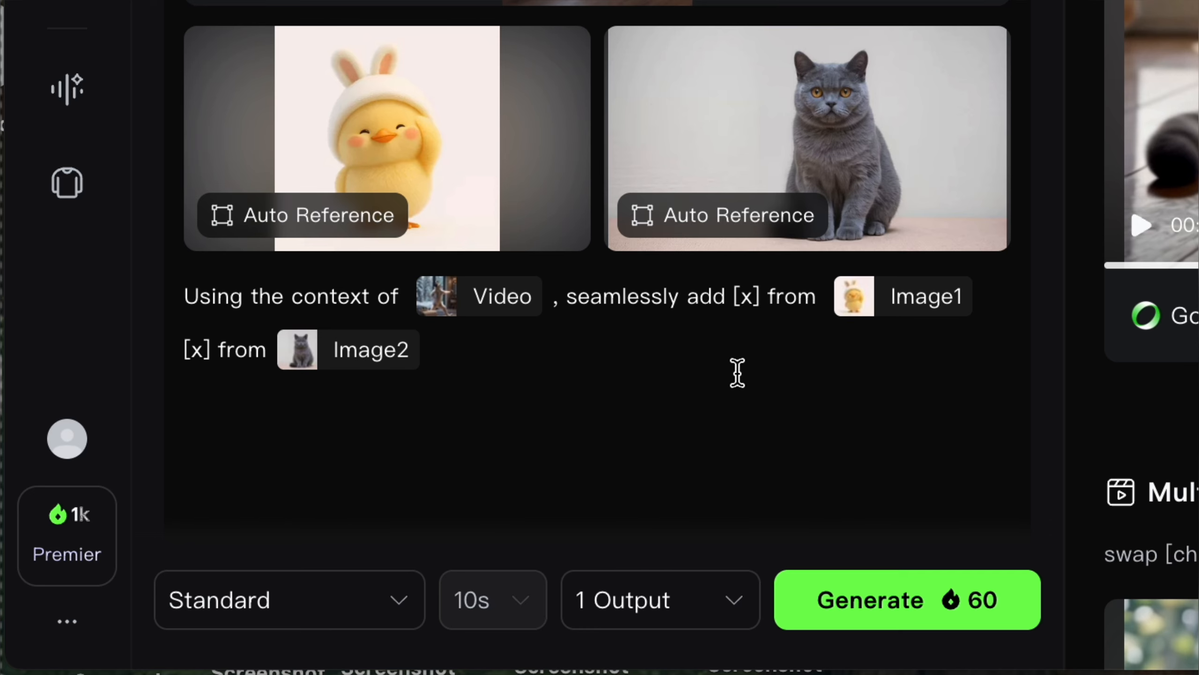
- Replace the [x] placeholders in the prompt with "chick" for Image1 and "cat" for Image2
left_click(753, 297)
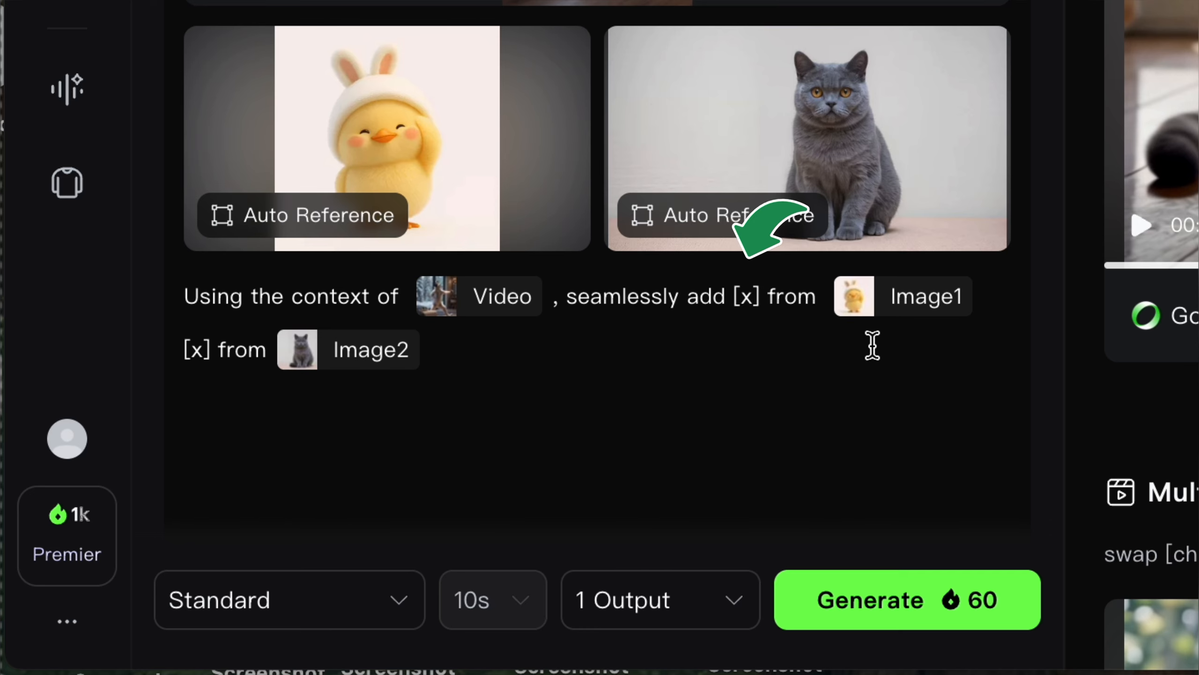
key("BackSpace")
type("chick")
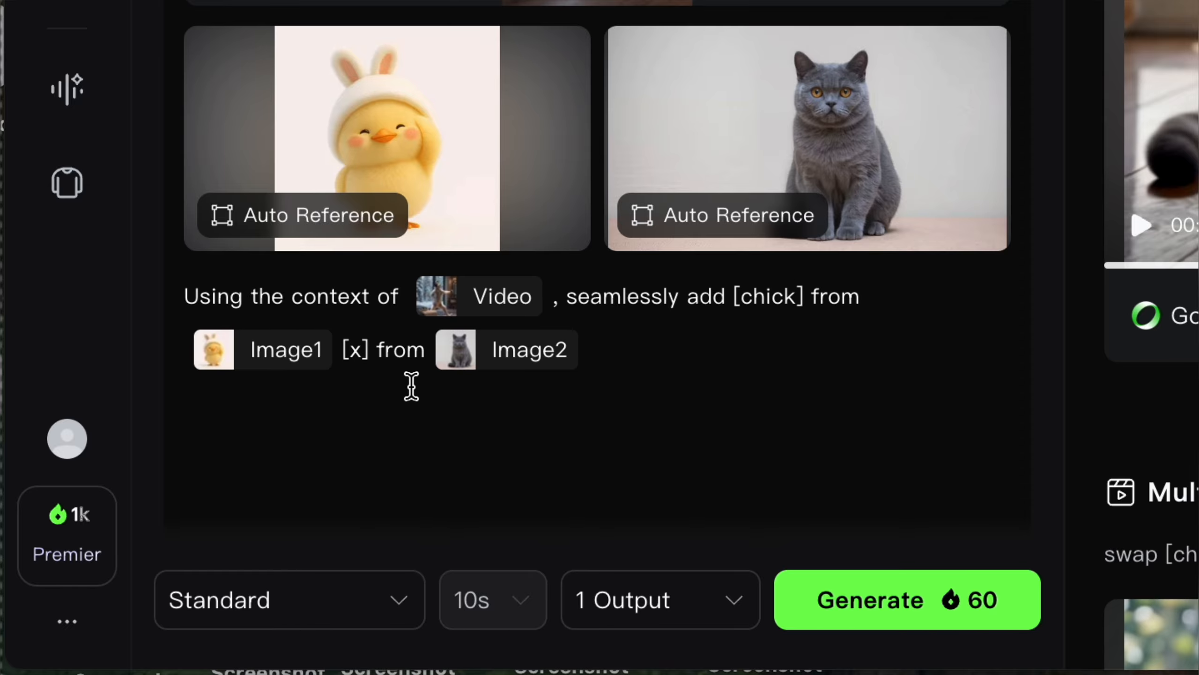
left_click(368, 352)
key("BackSpace")
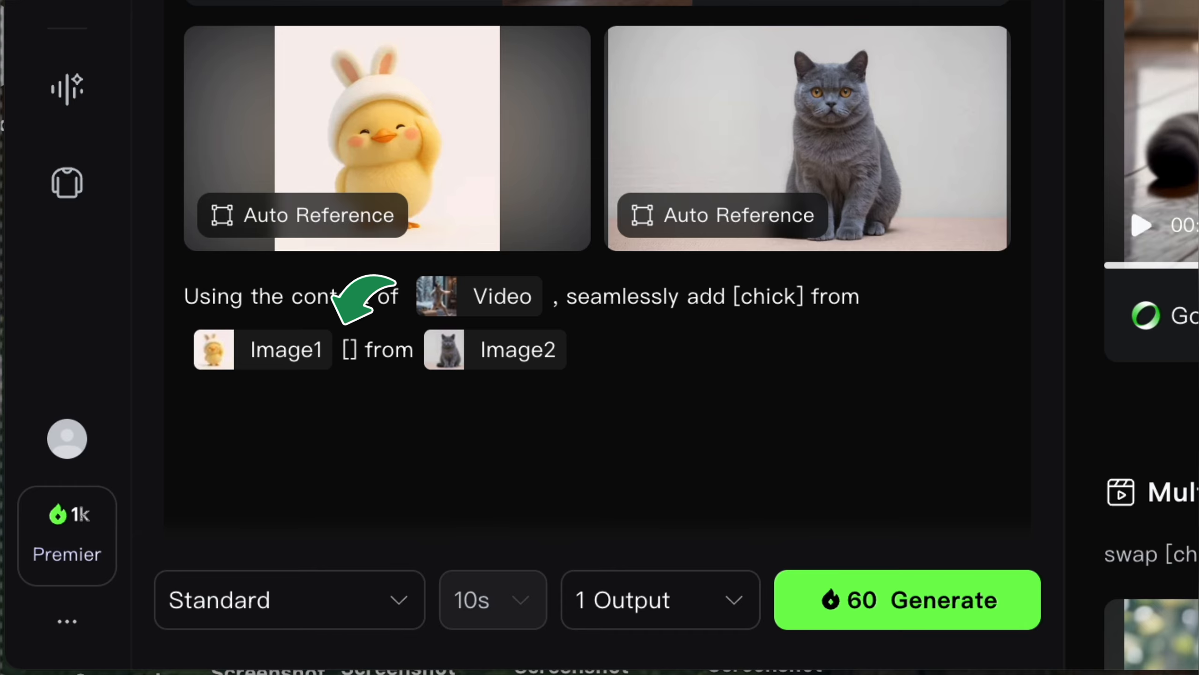
type("cat")
left_click(637, 356)
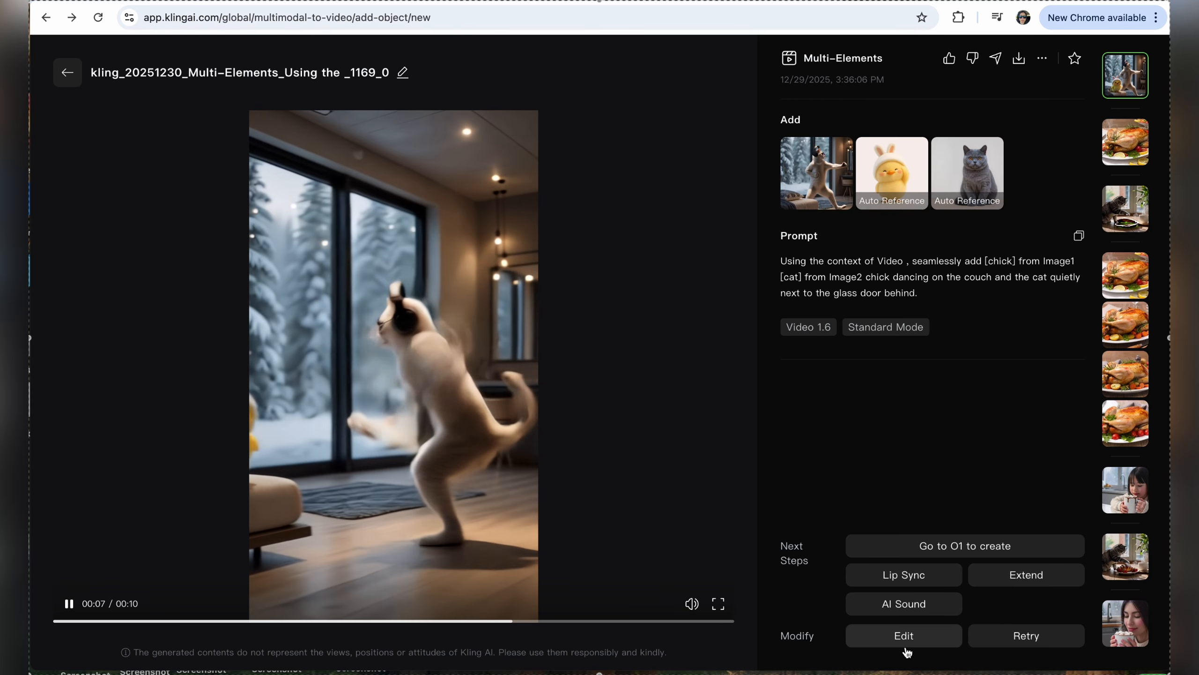
- Edit the Multi-Elements Add generation, confirming the yellow chick as Image1 with Auto reference area, and view the snowmen result full screen
left_click(904, 642)
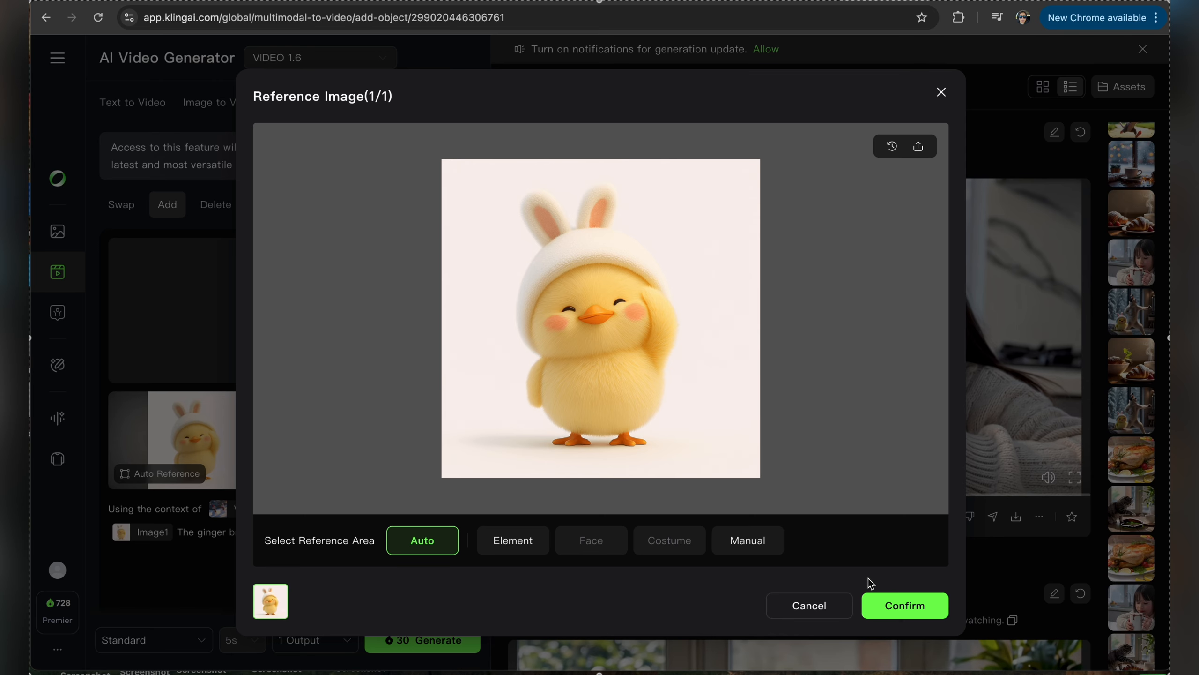
left_click(888, 603)
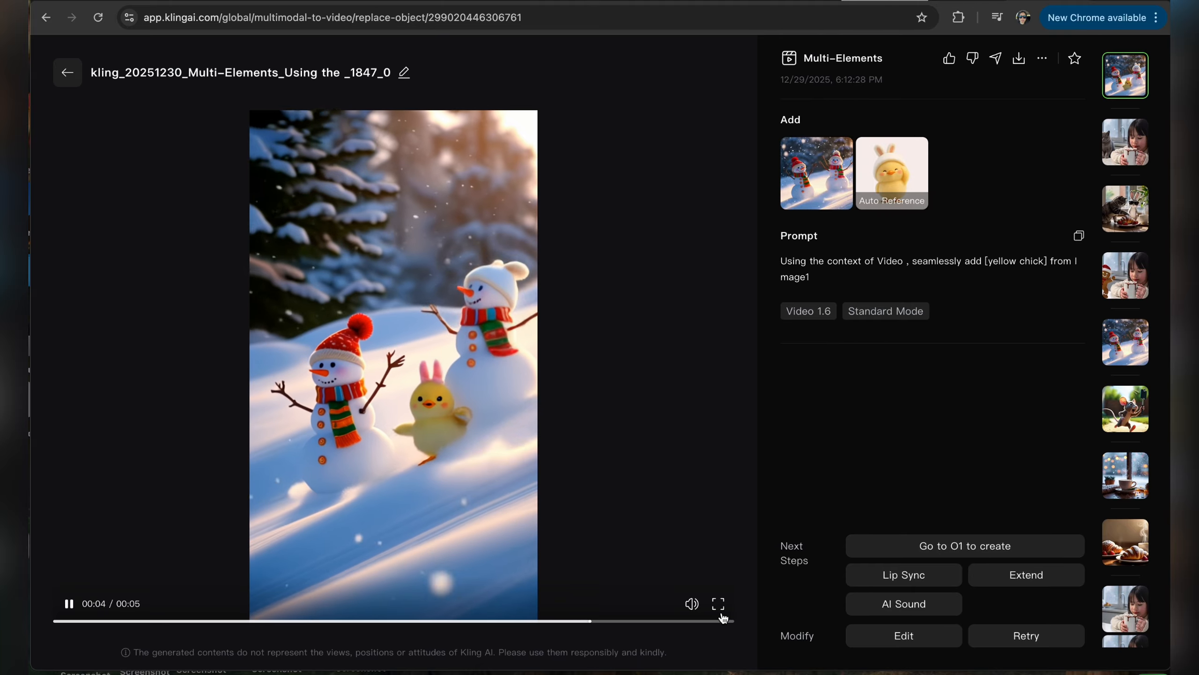
left_click(718, 603)
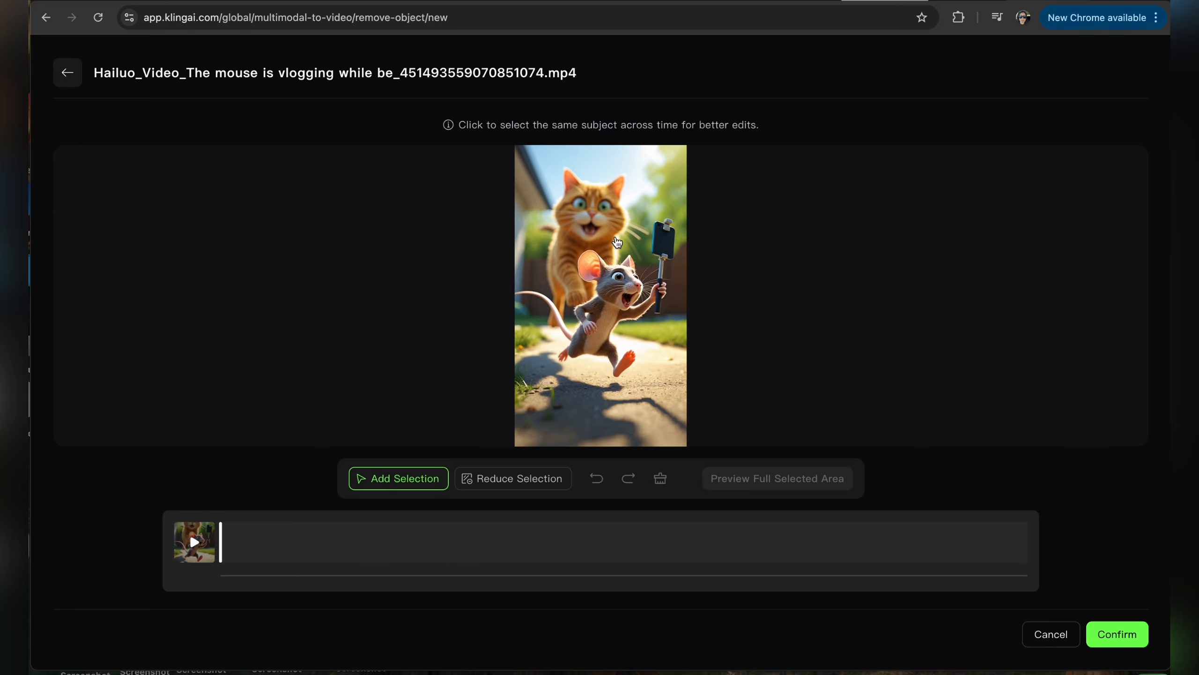
- Select the orange cat behind the running mouse as the object to delete and preview the full selected area
left_click(577, 217)
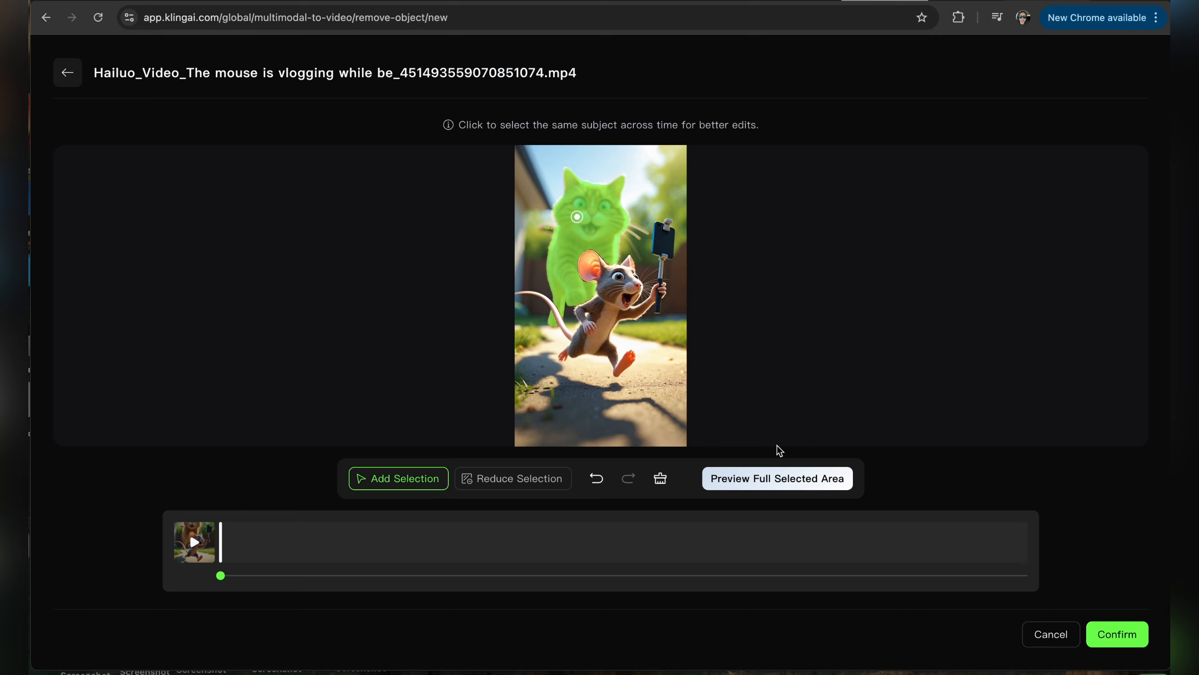
left_click(784, 479)
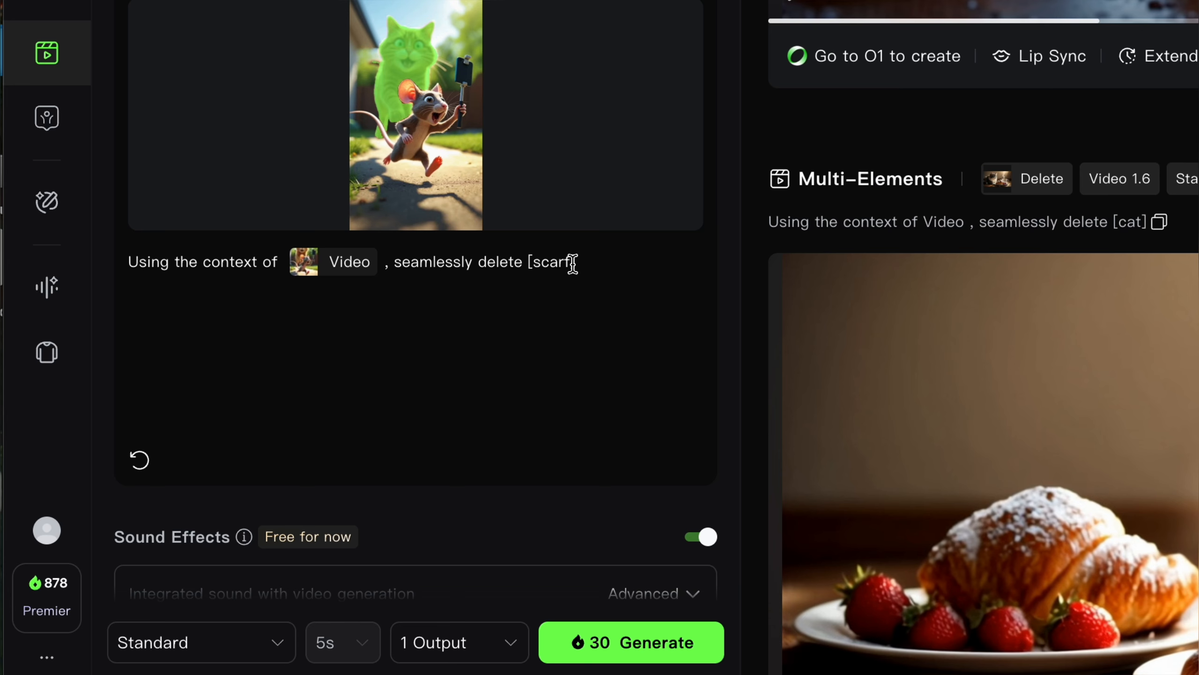
- Clear the wrong object name "scarf" from the delete prompt and generate the video in Standard mode with 1 output
key("BackSpace")
key("BackSpace")
key("BackSpace")
key("BackSpace")
left_click(606, 644)
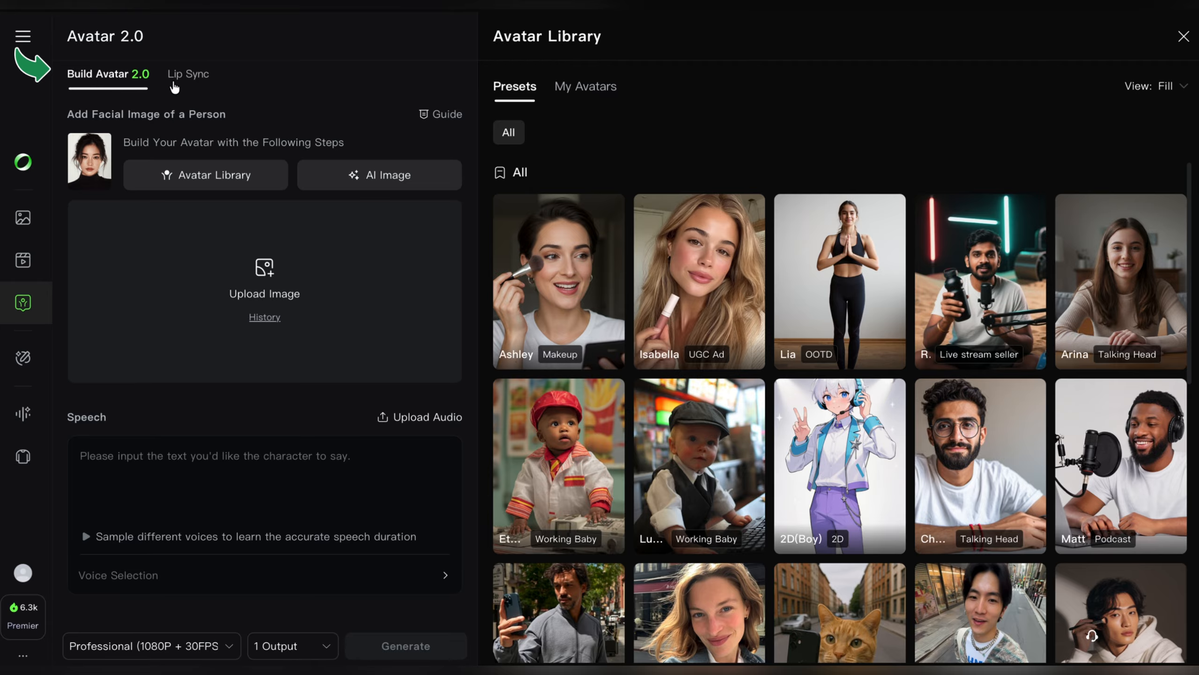
- Look at the Lip Sync options of Avatar 2.0 and return to Build Avatar
left_click(201, 74)
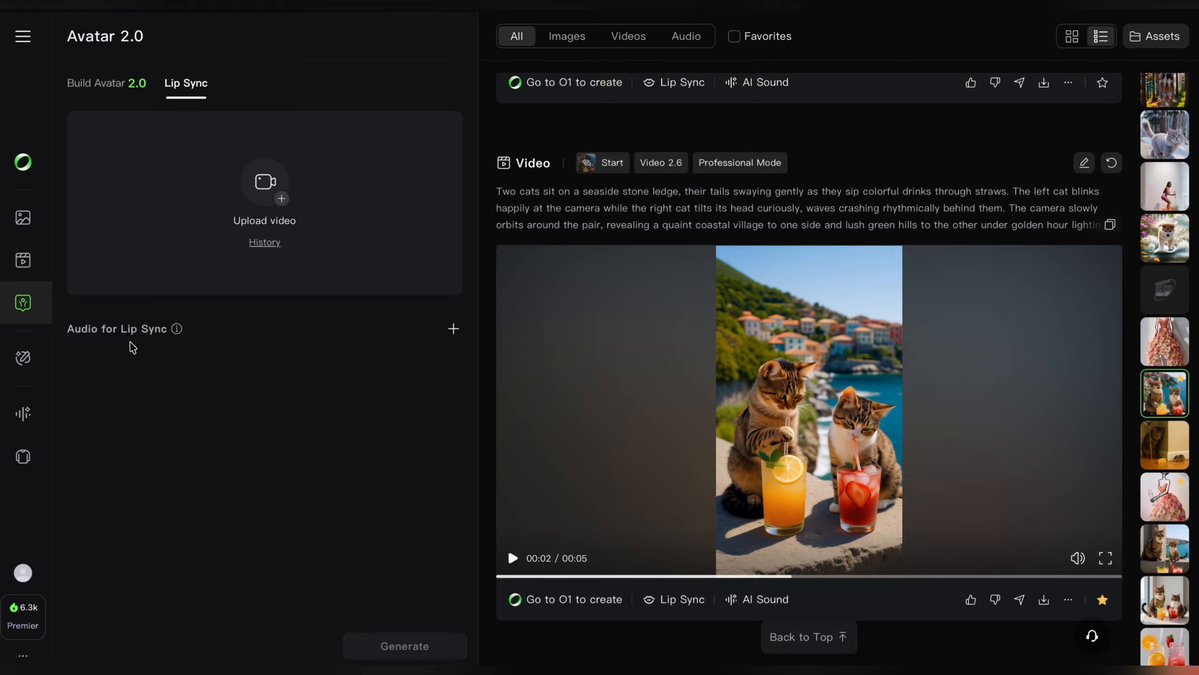
left_click(411, 653)
left_click(102, 90)
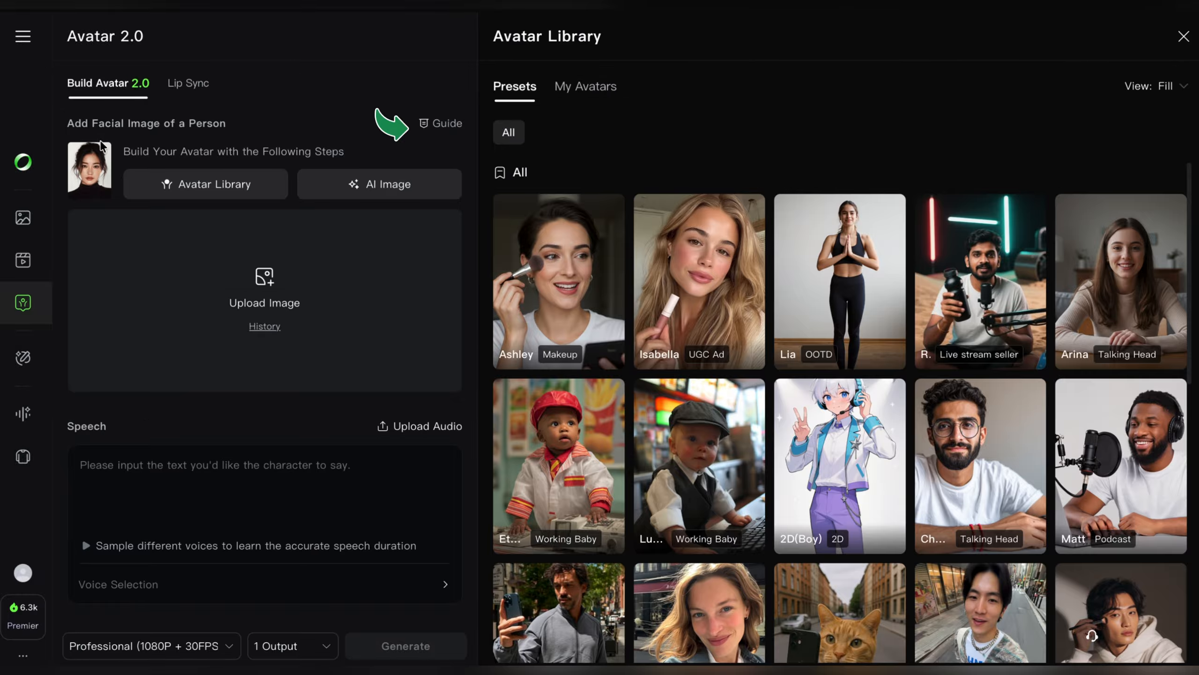
- Open the Avatar 2.0 User Guide and read through its feature showcase
left_click(431, 124)
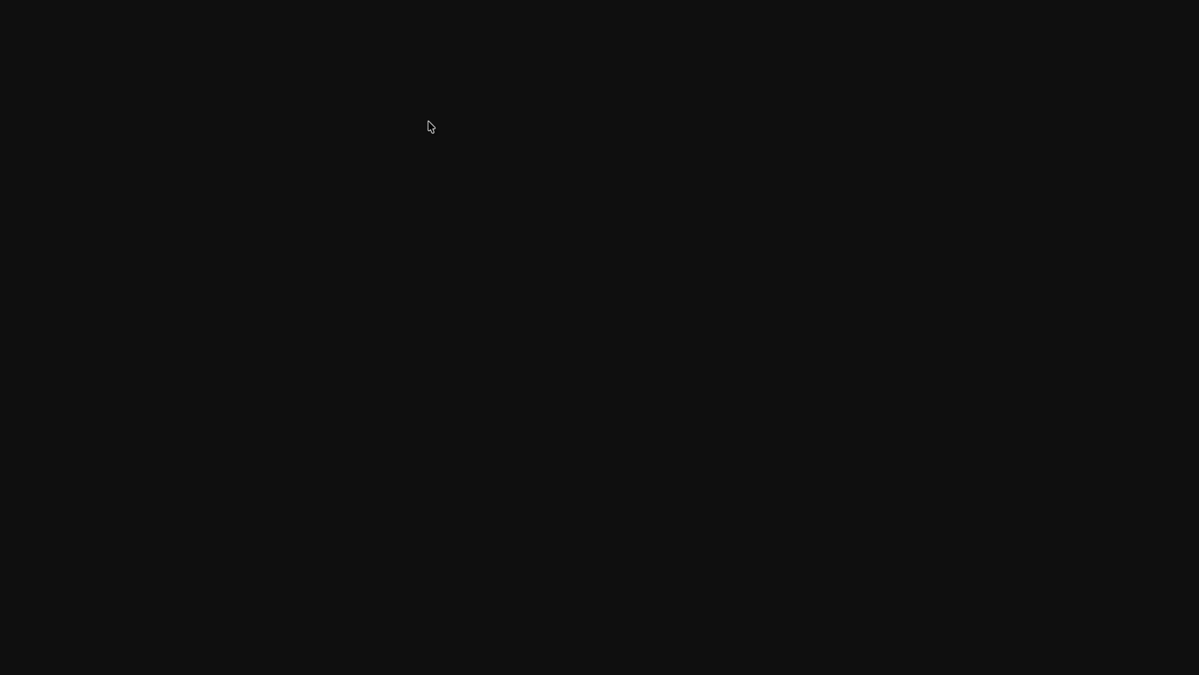
scroll(523, 278, "down", 20)
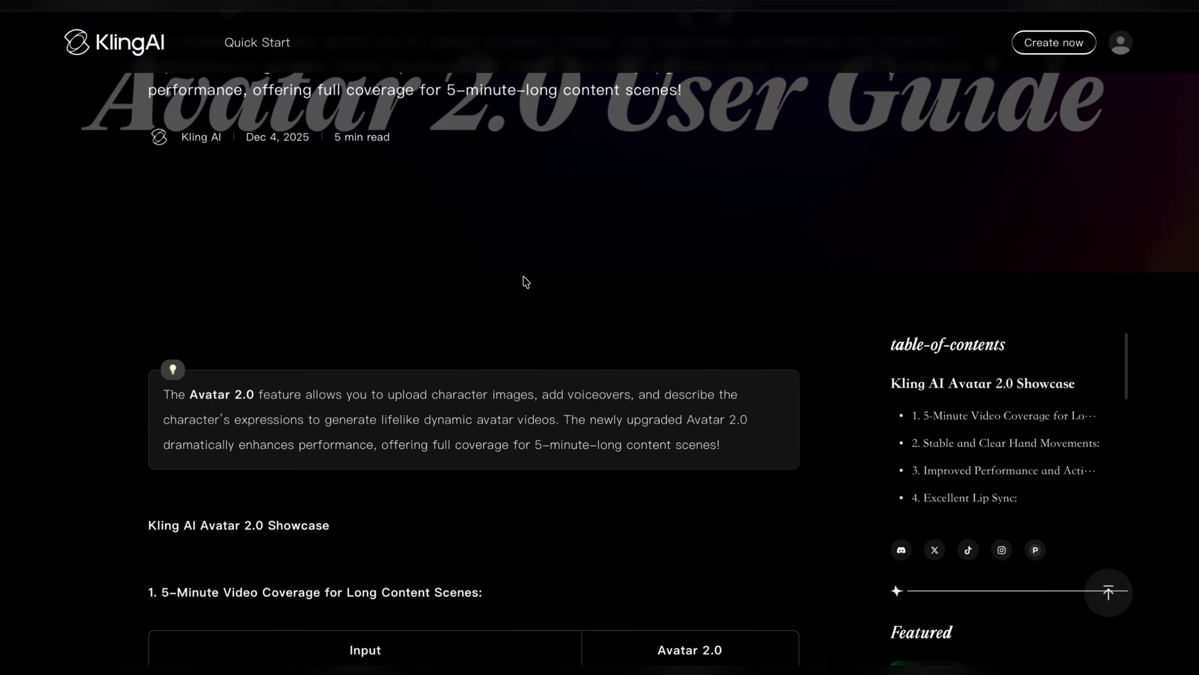
scroll(522, 278, "down", 15)
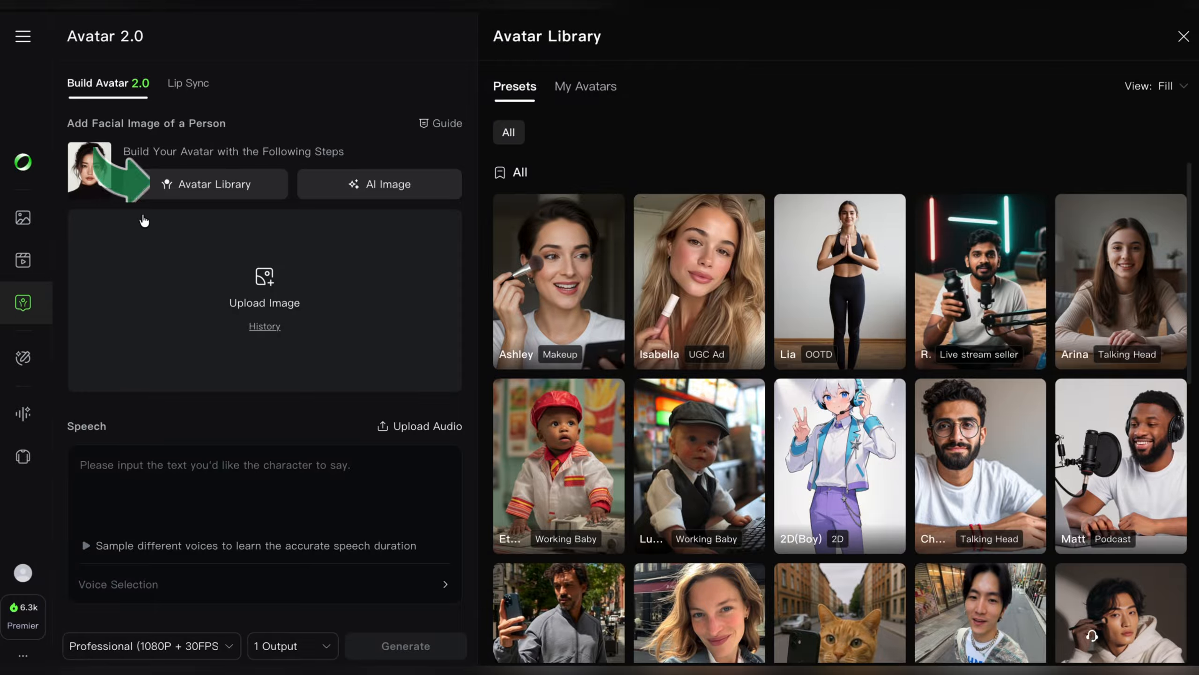
- Browse the preset avatars in the Avatar Library
left_click(203, 185)
left_click(204, 186)
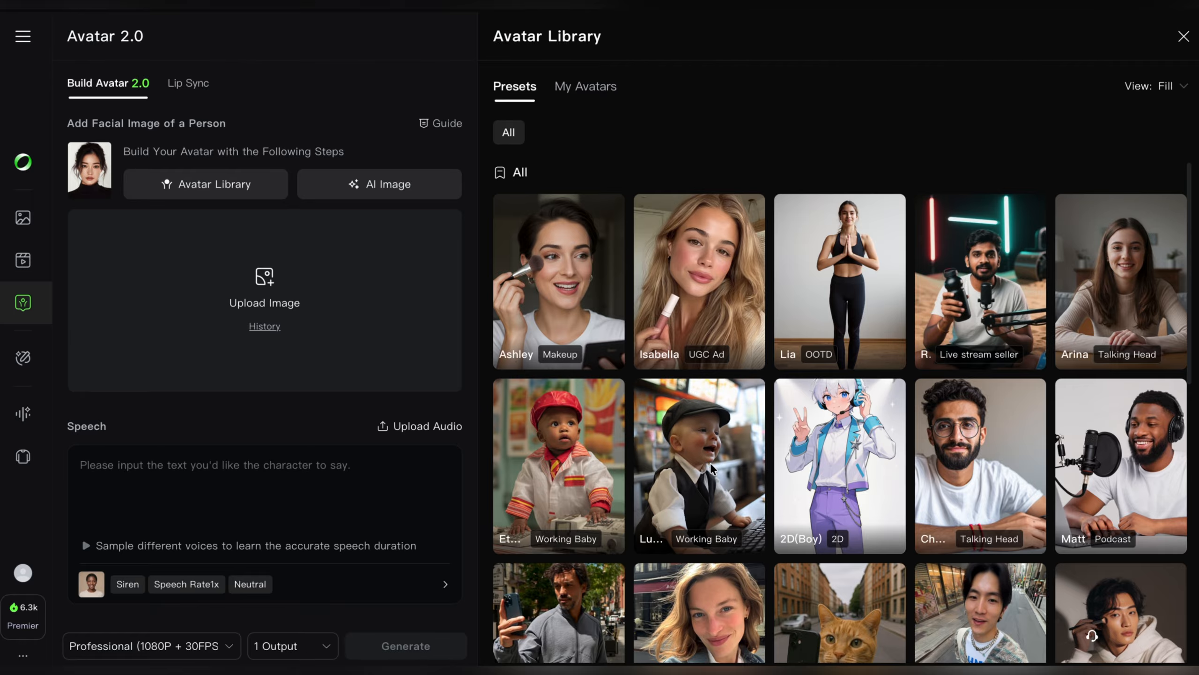
scroll(1156, 283, "down", 4)
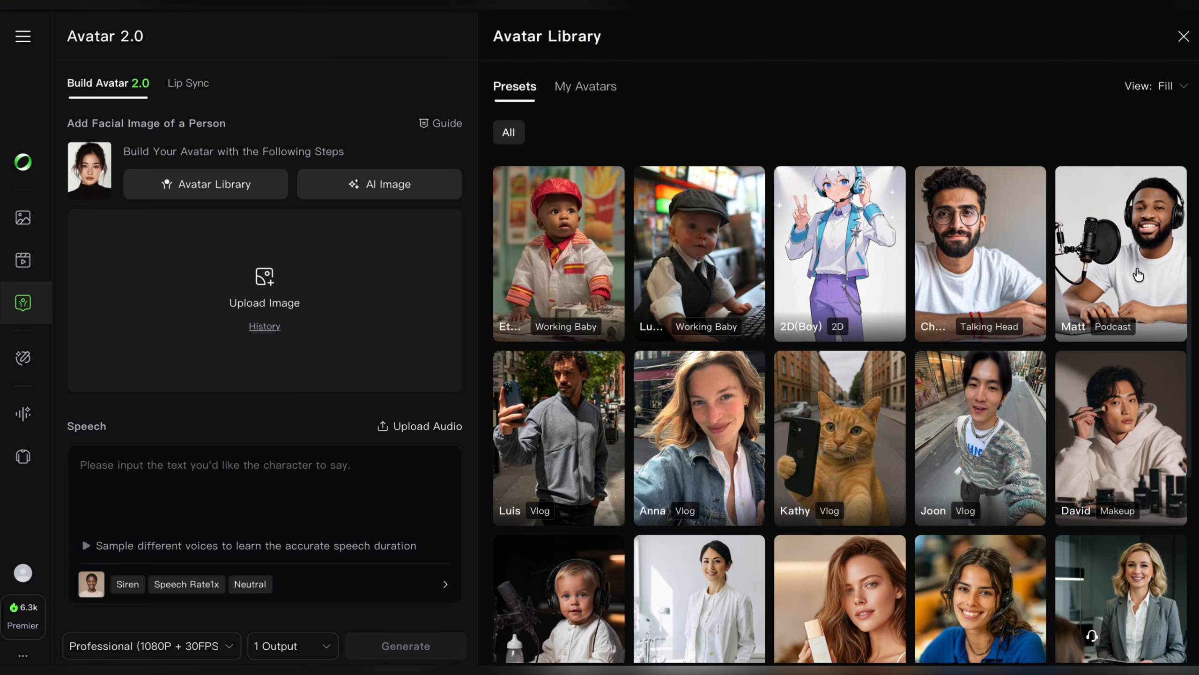
scroll(710, 440, "down", 5)
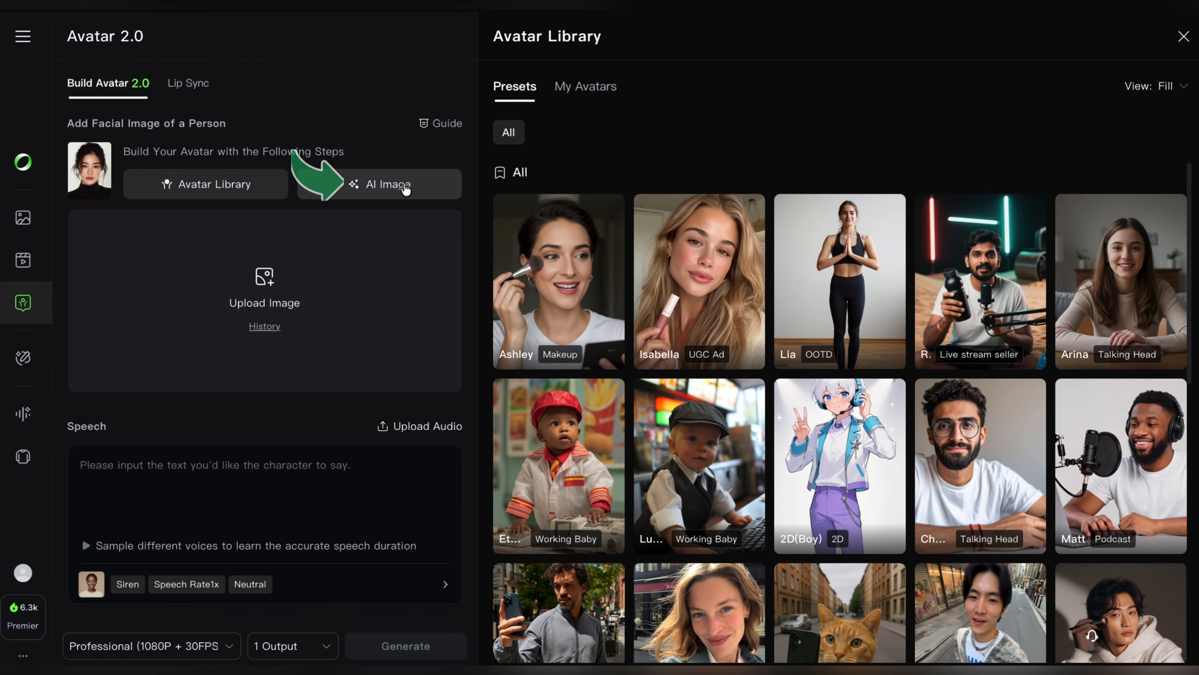
- Try the AI Image avatar options with Female gender, Youth age and the light tan skin tone, and close the dialog
left_click(407, 186)
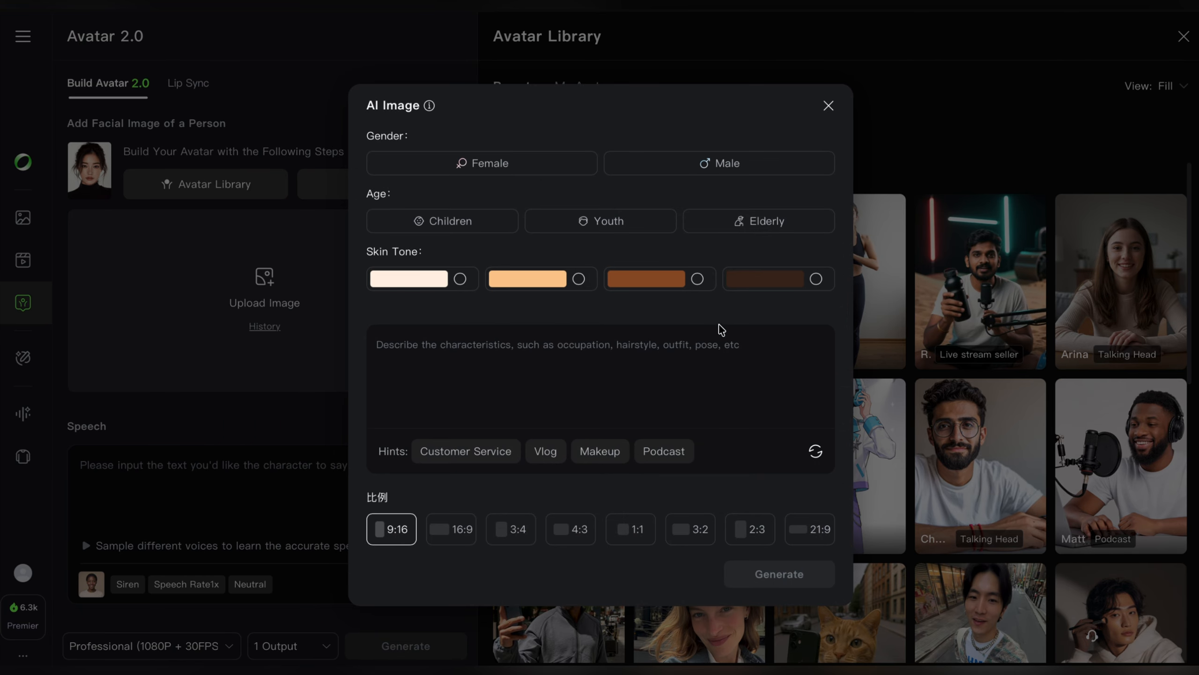
left_click(540, 170)
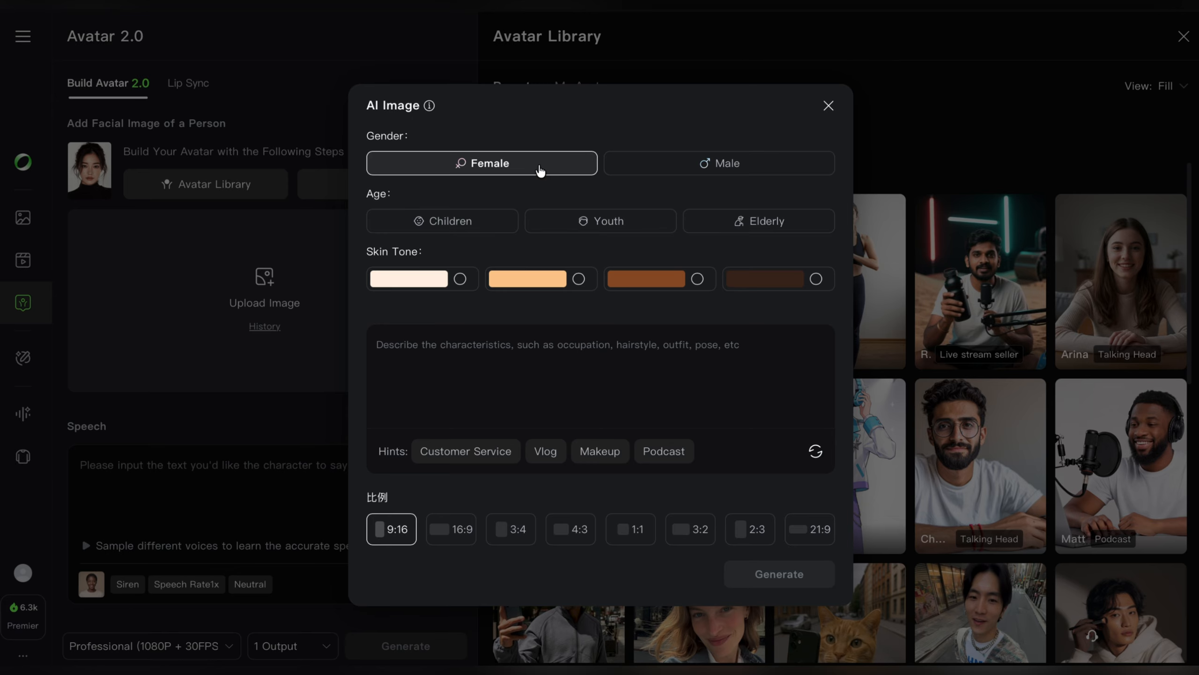
left_click(645, 227)
left_click(538, 279)
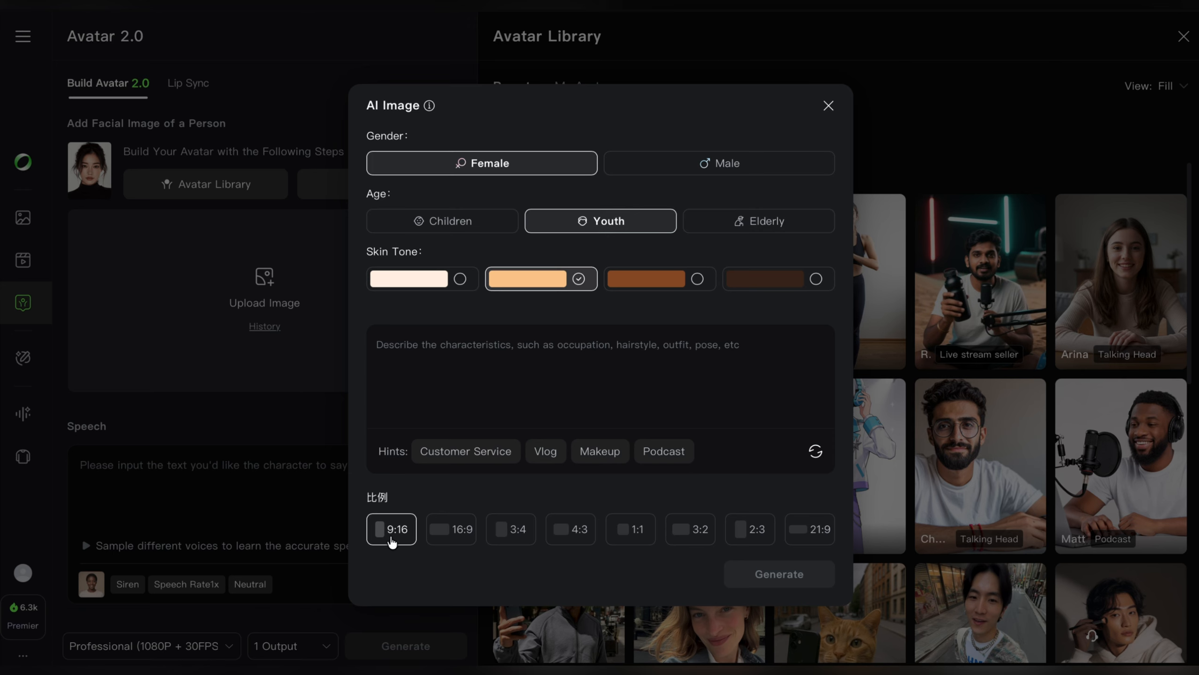
left_click(320, 253)
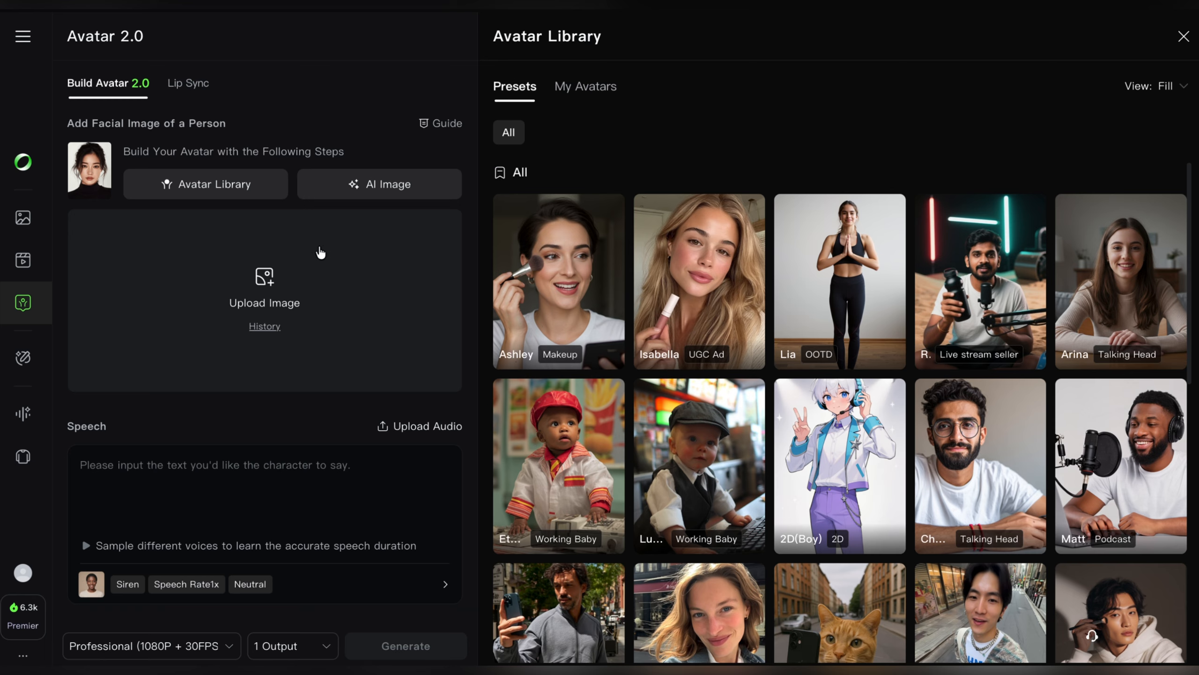
- Look at the ways to upload or reuse a facial image, and examine the speech and avatar prompt fields
left_click(263, 286)
left_click(1010, 633)
left_click(273, 327)
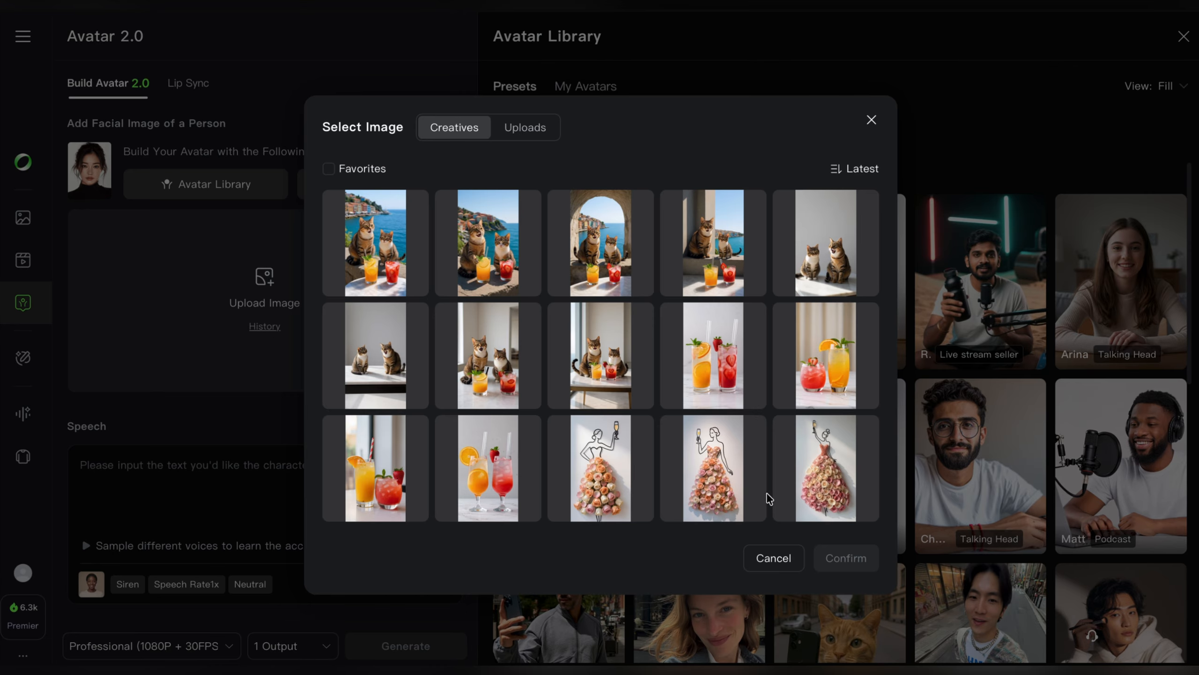
left_click(773, 558)
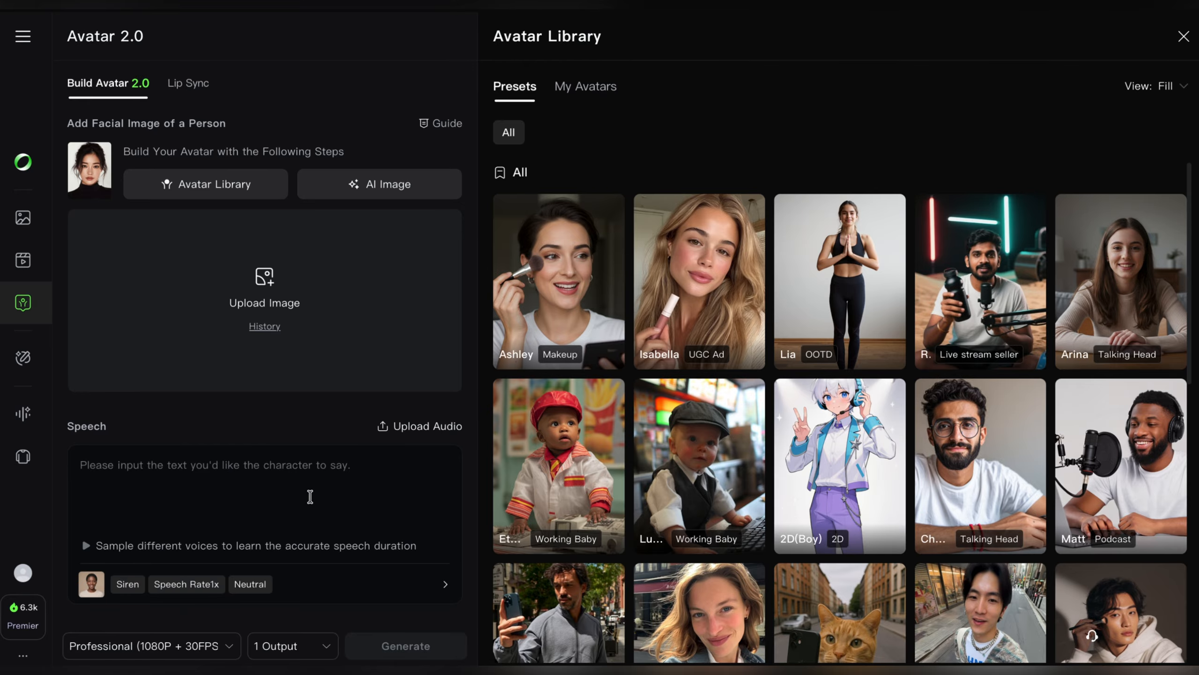
scroll(351, 496, "down", 4)
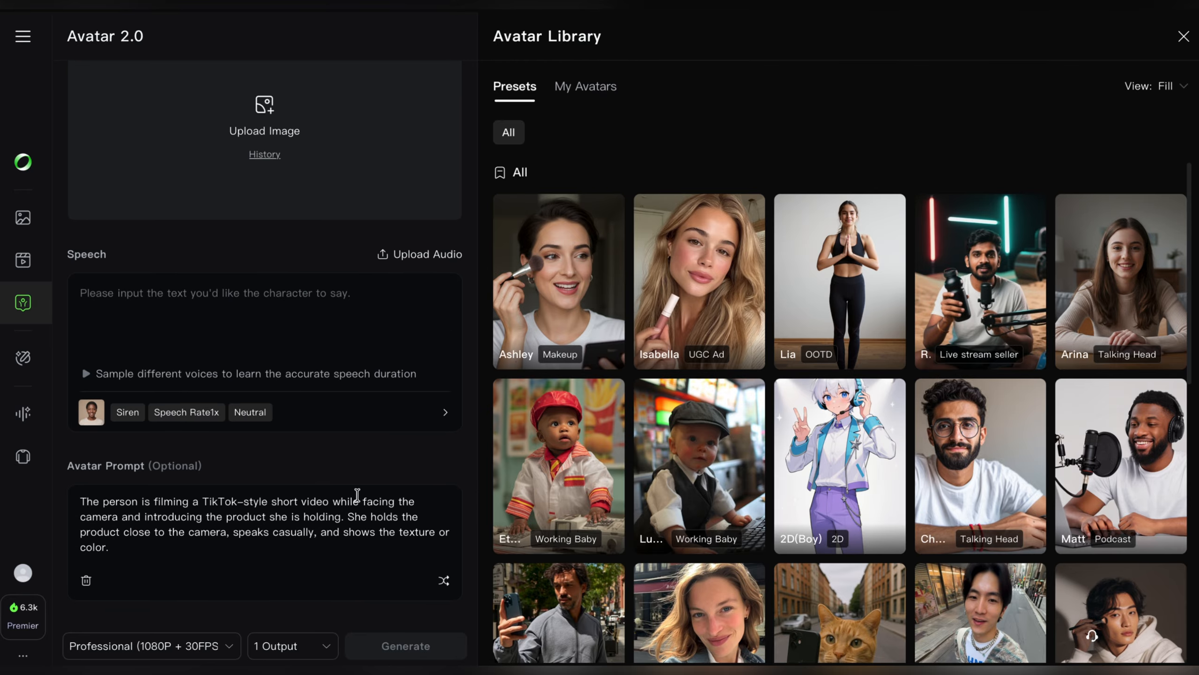
scroll(357, 496, "up", 4)
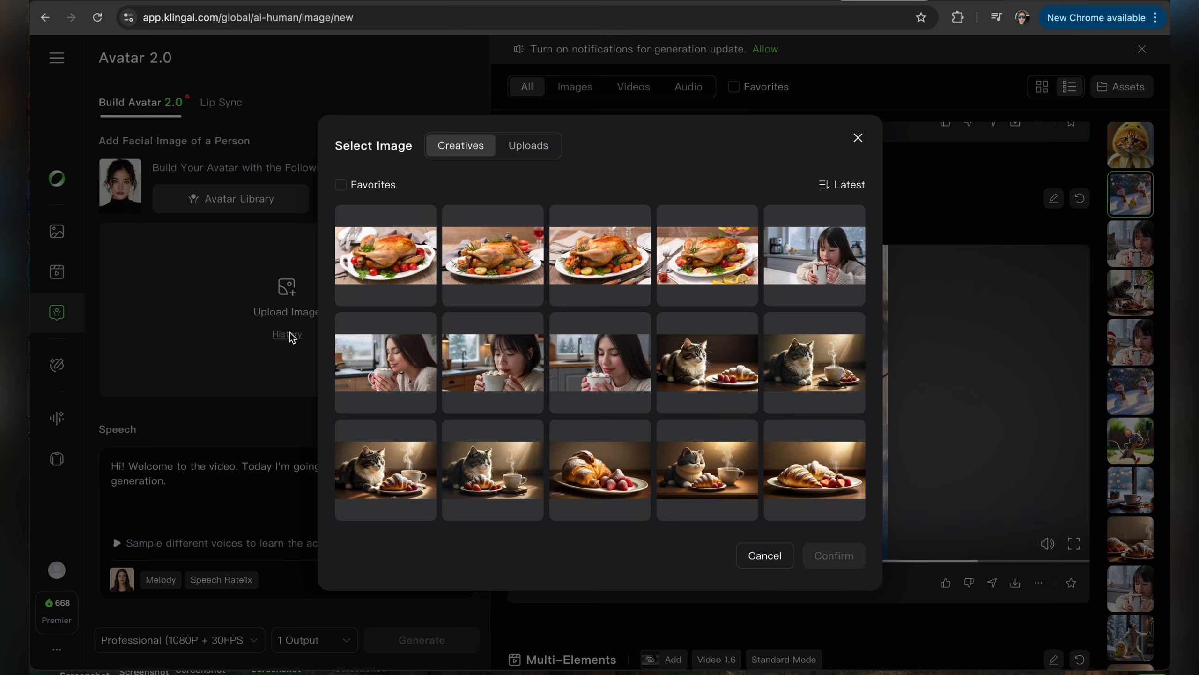
- Use the earlier image of the long-haired woman in side view smelling a mug as the avatar's facial image
left_click(385, 363)
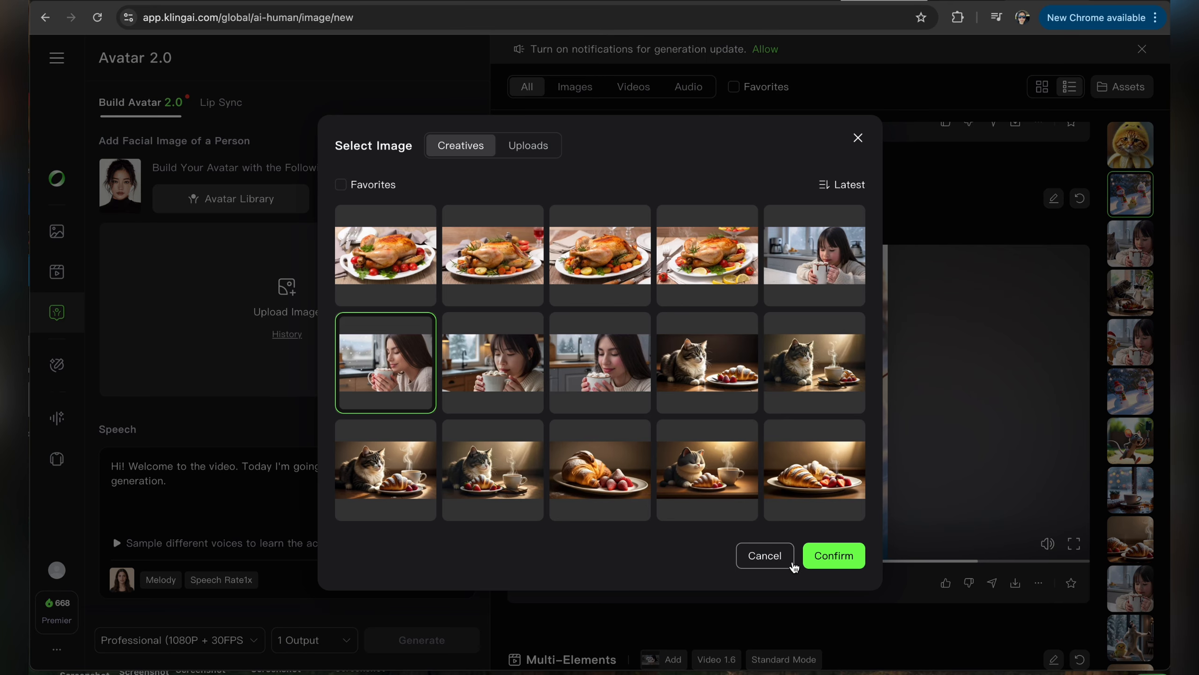
left_click(819, 561)
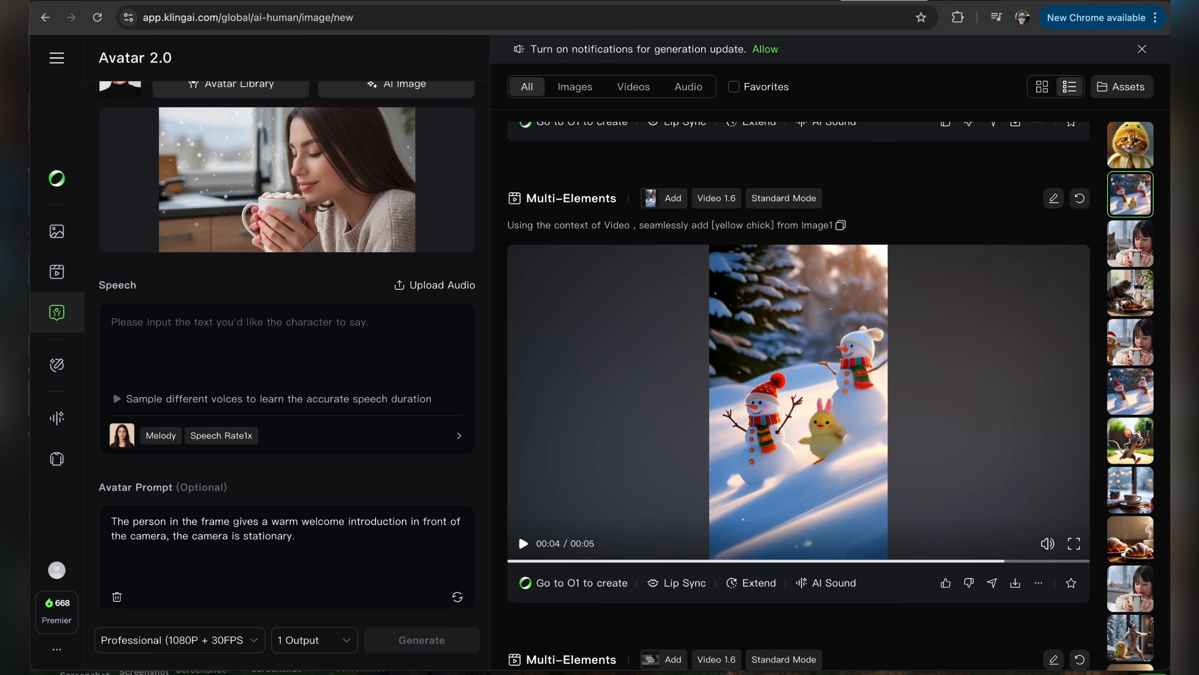
- Set the avatar's speech to "Smells good! You should try this!" with the Mary voice
type("Smells good! You should try this!")
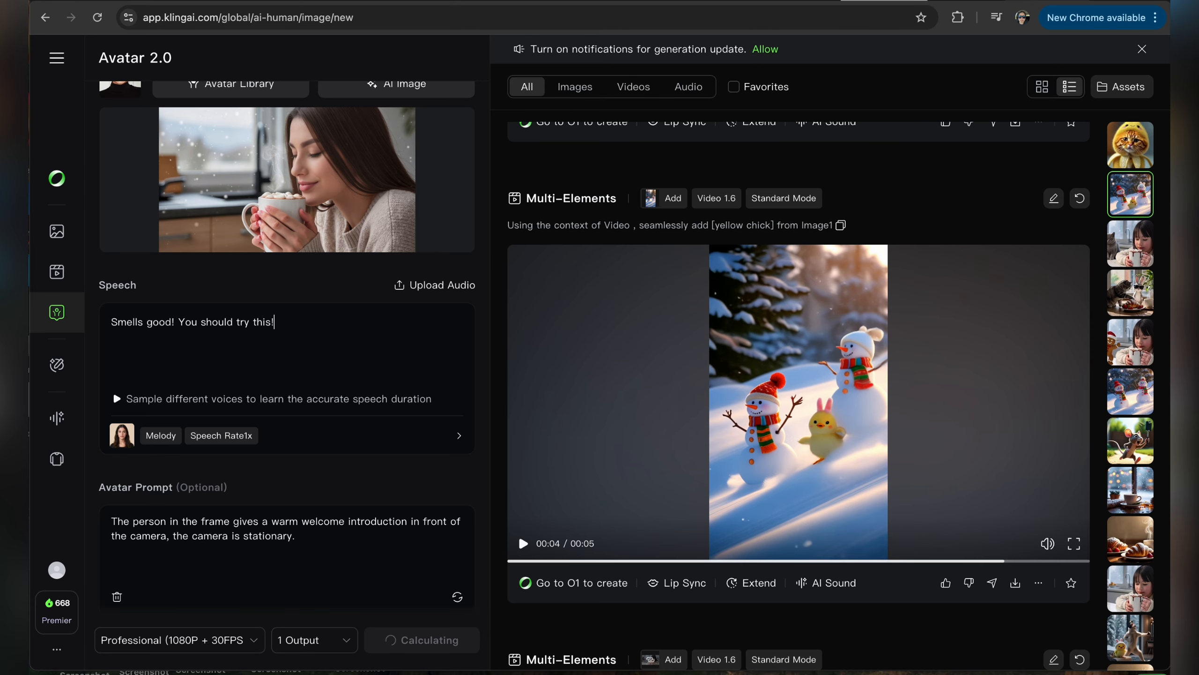
left_click(459, 420)
left_click(743, 264)
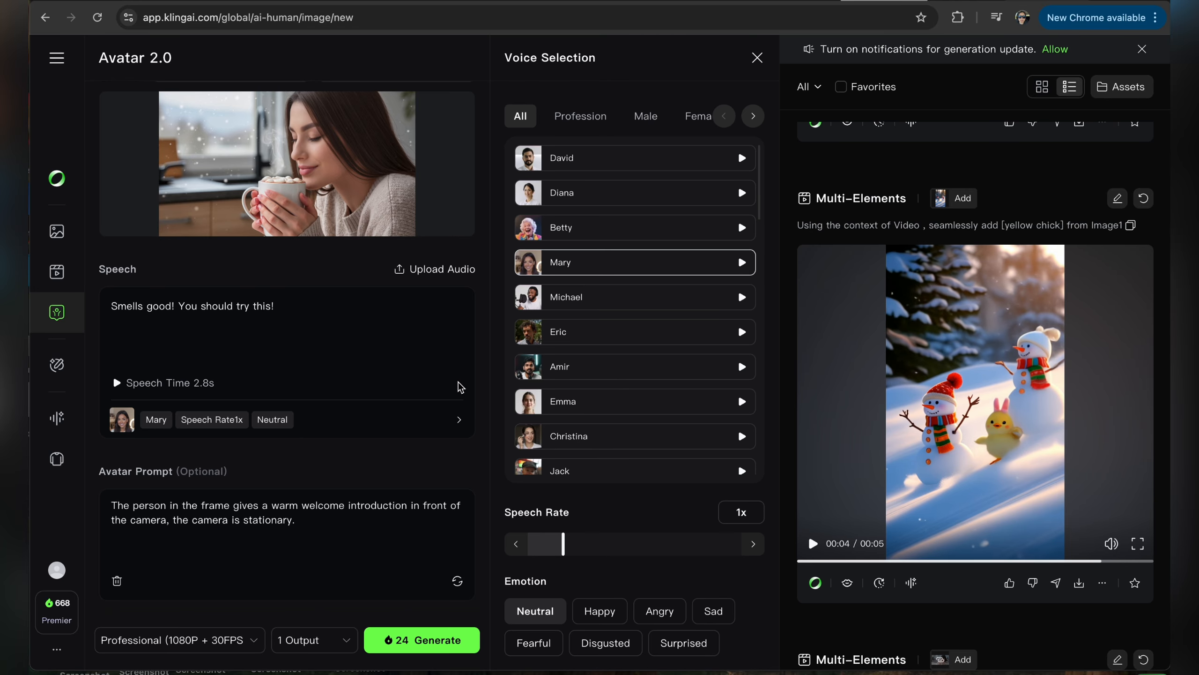
- Set the avatar prompt to "The person in the frame smells the cup of hot chocolate with marshmallow. Then, turns to the camera while talking." and generate
left_click_drag(171, 508, 302, 536)
key("BackSpace")
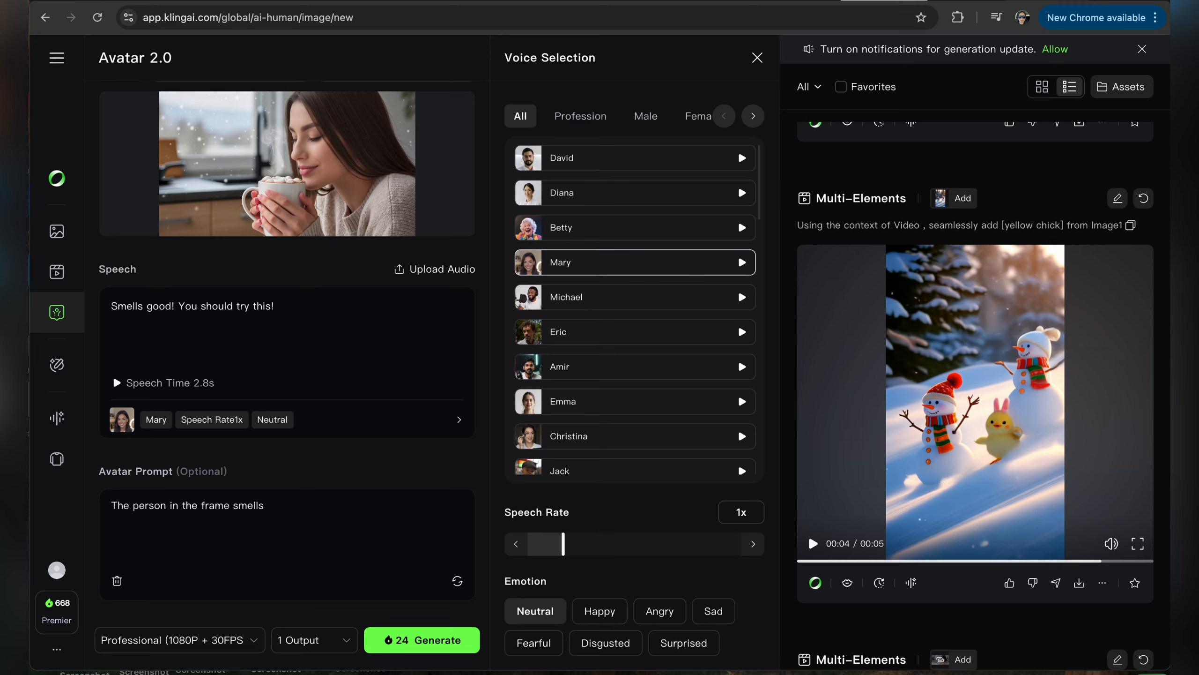
type("in the frame smells the cup of hot chocolate with marshma")
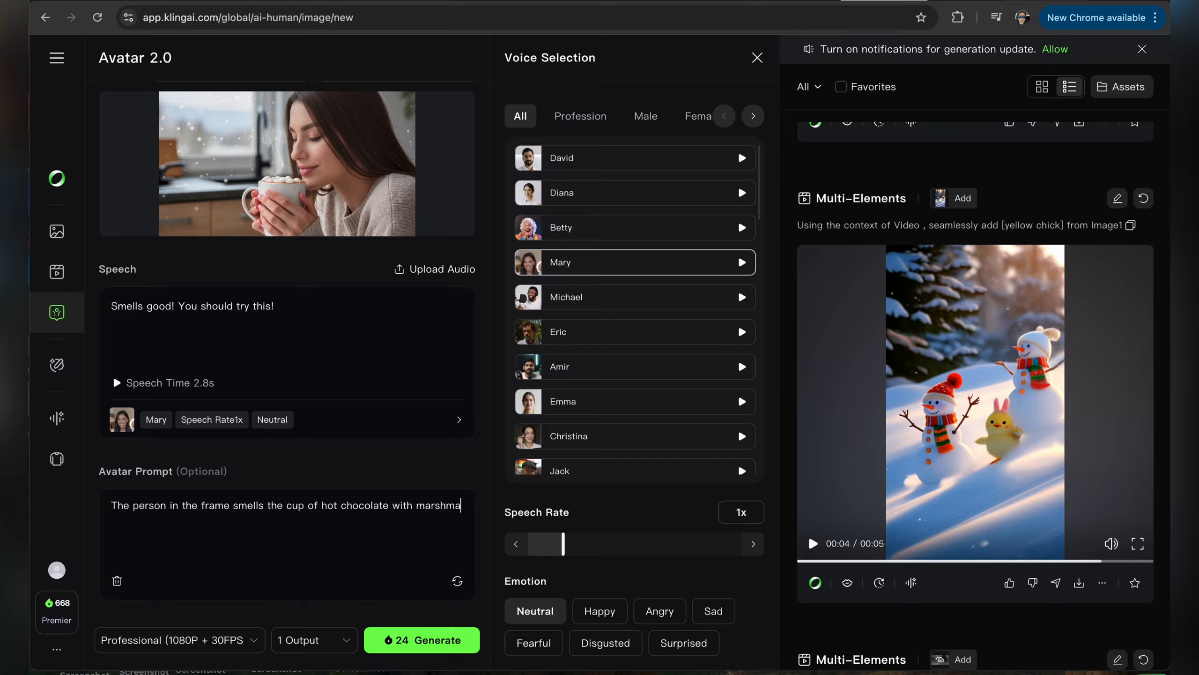
type("llow. Then, turns to the camera while talking.")
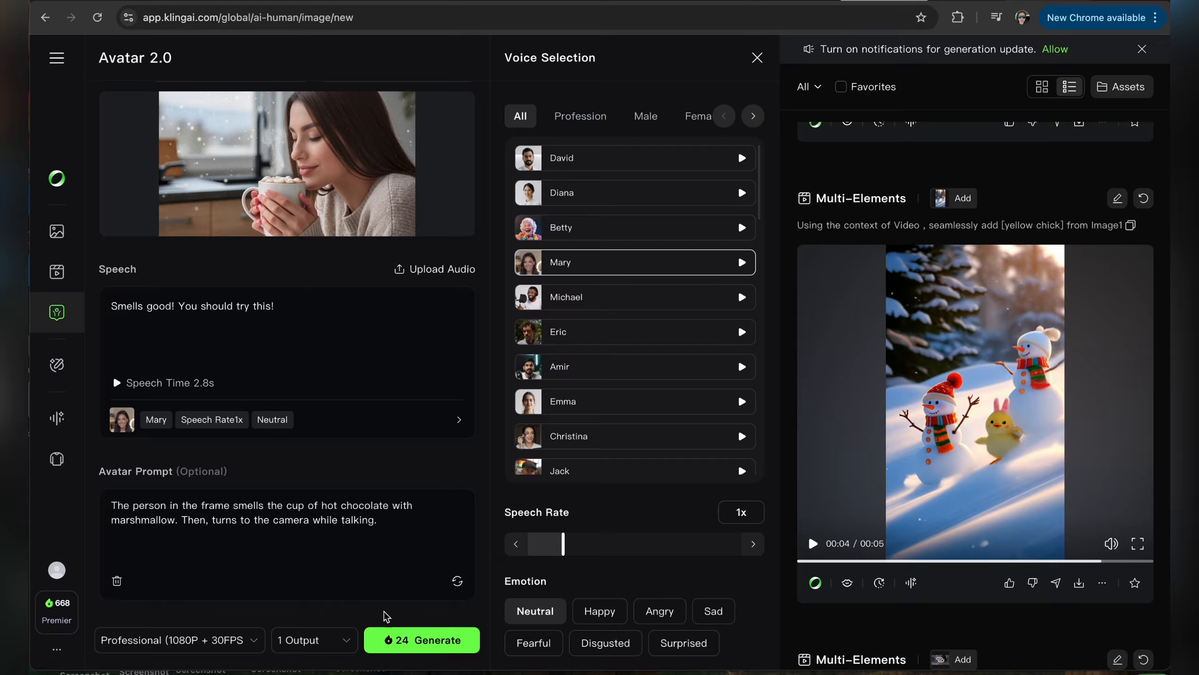
left_click(390, 638)
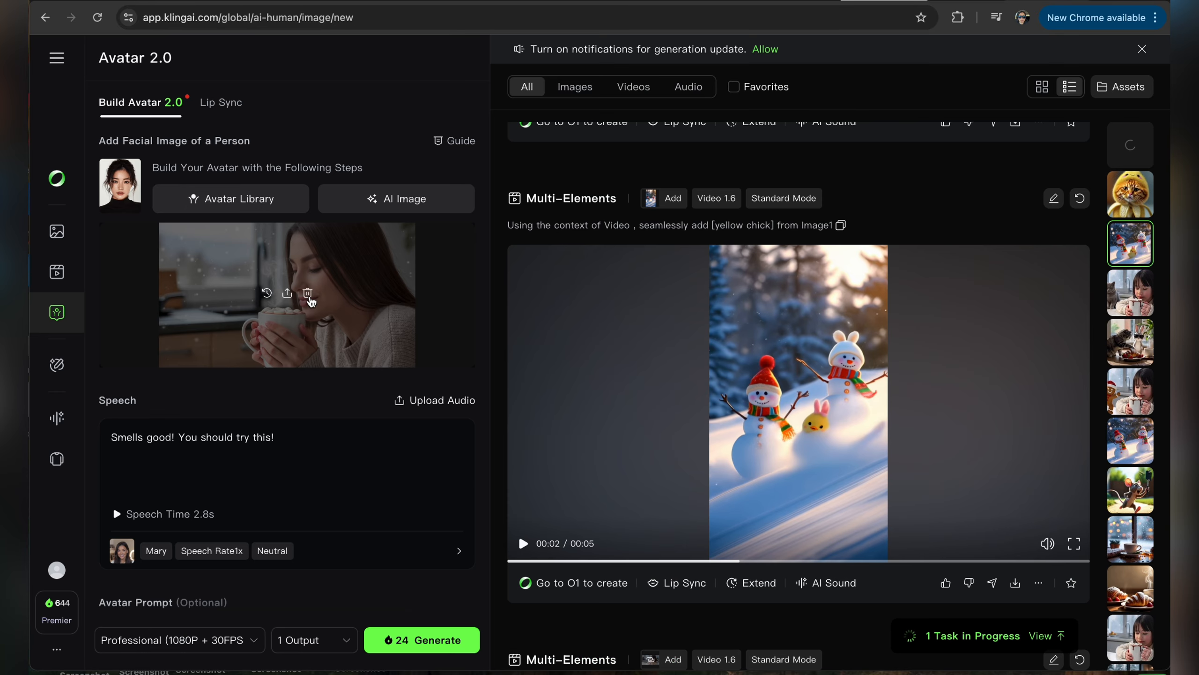
- Replace the facial image with the Avatar Library's Talking Head preset of the long-haired young woman seated at a table
left_click(308, 293)
left_click(259, 204)
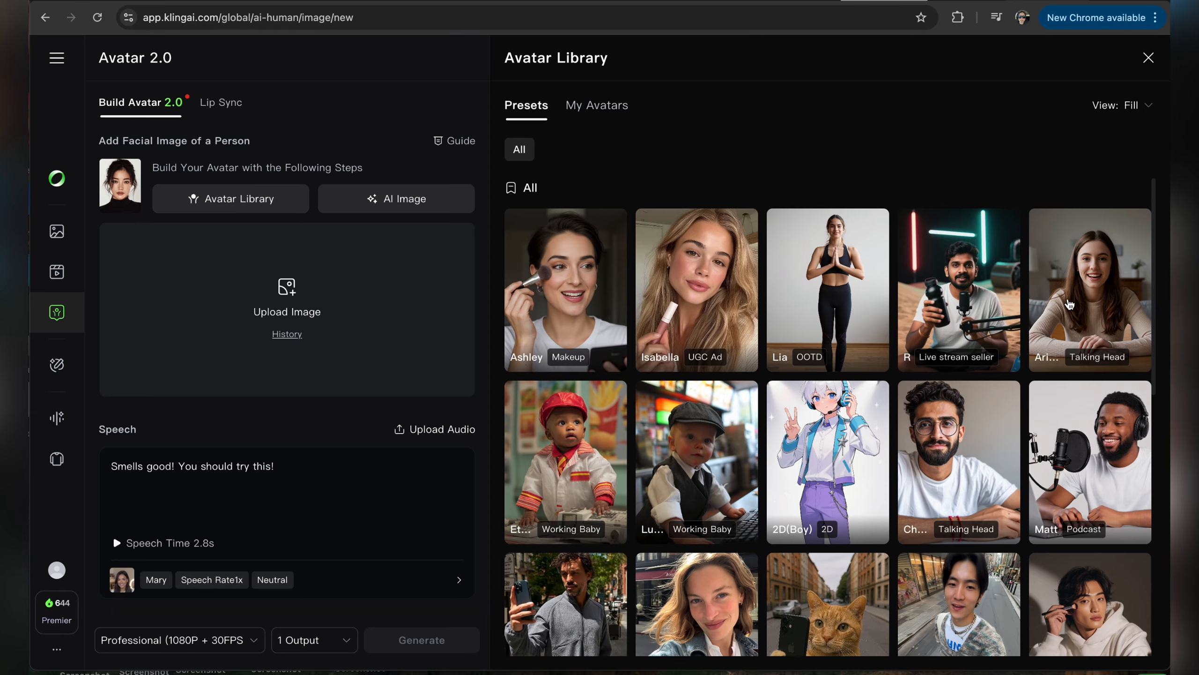
left_click(1065, 303)
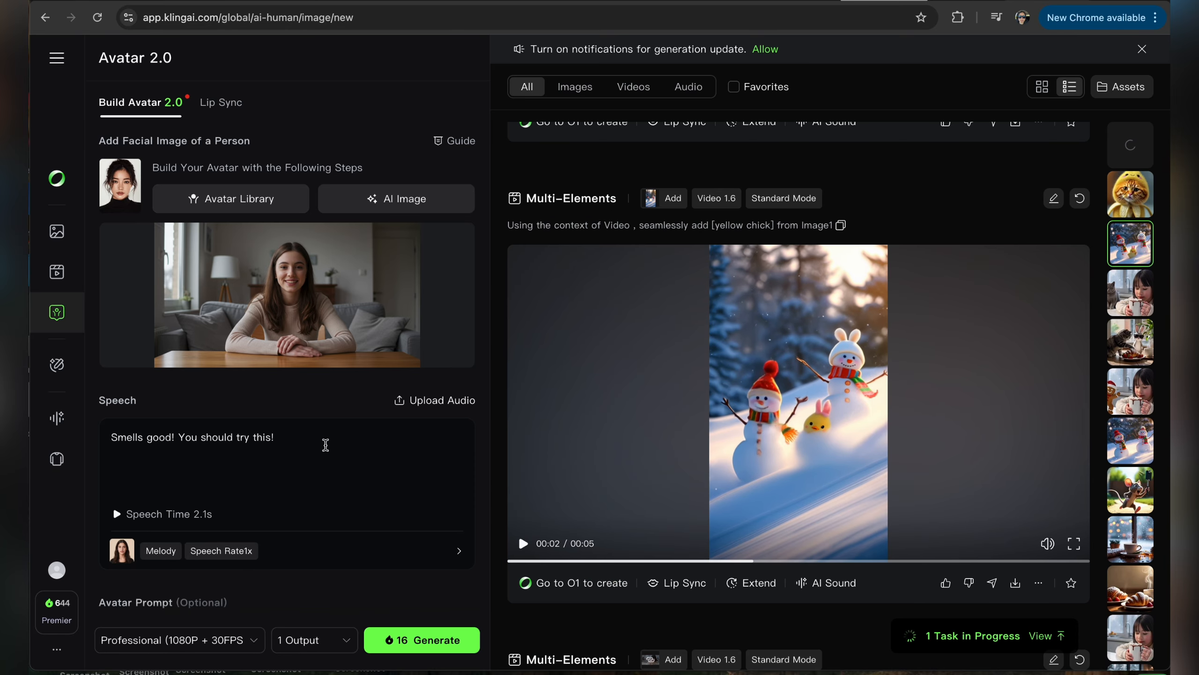
- Replace the avatar's speech text with "Hi! Hope you're enjoying your holiday. Welcome back to my channel."
left_click_drag(292, 437, 111, 437)
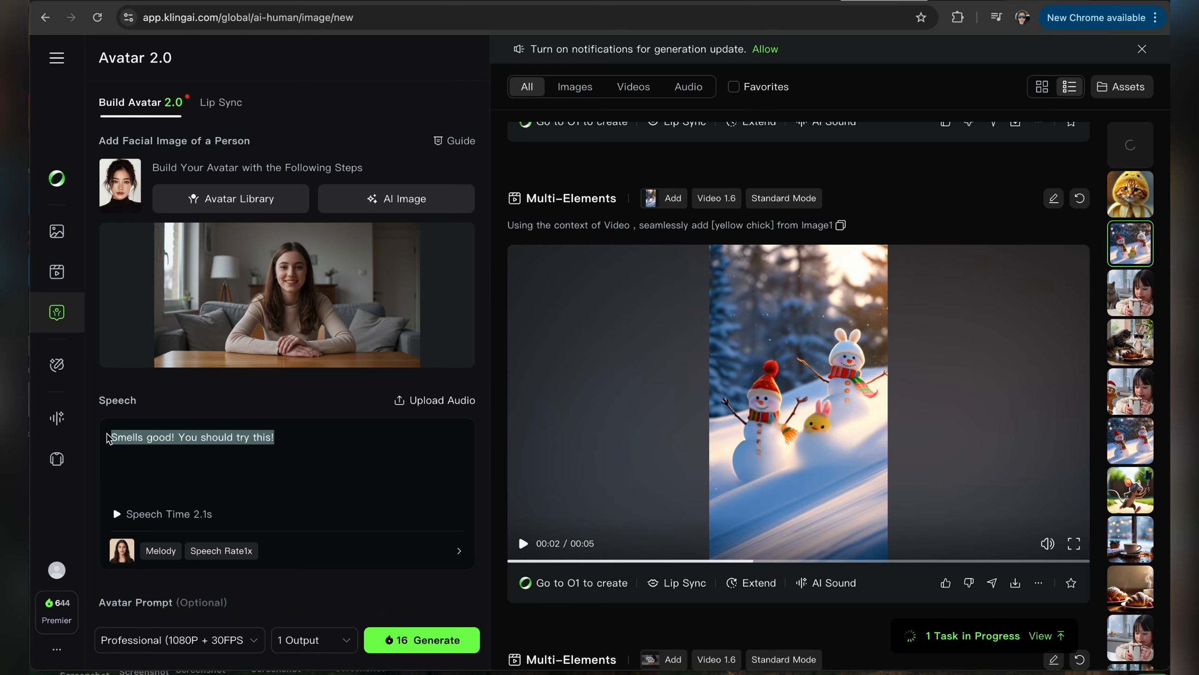
type("H")
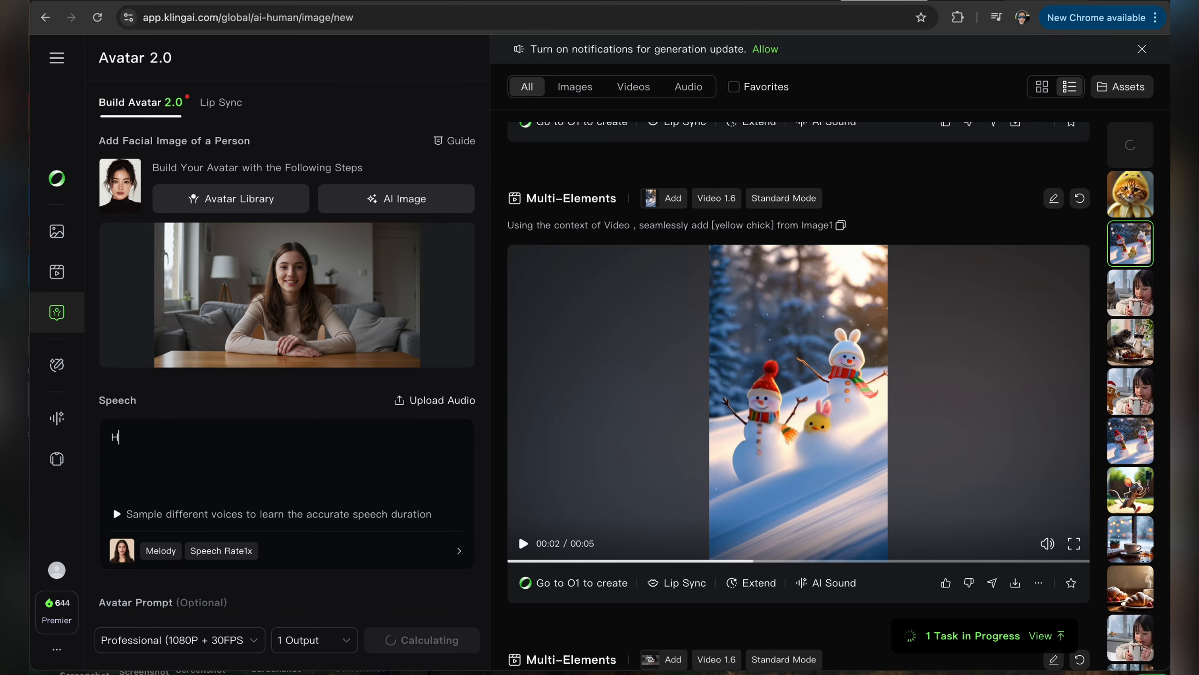
type("i! Hope you're enjoying your holiday. Welcome back to my channel.")
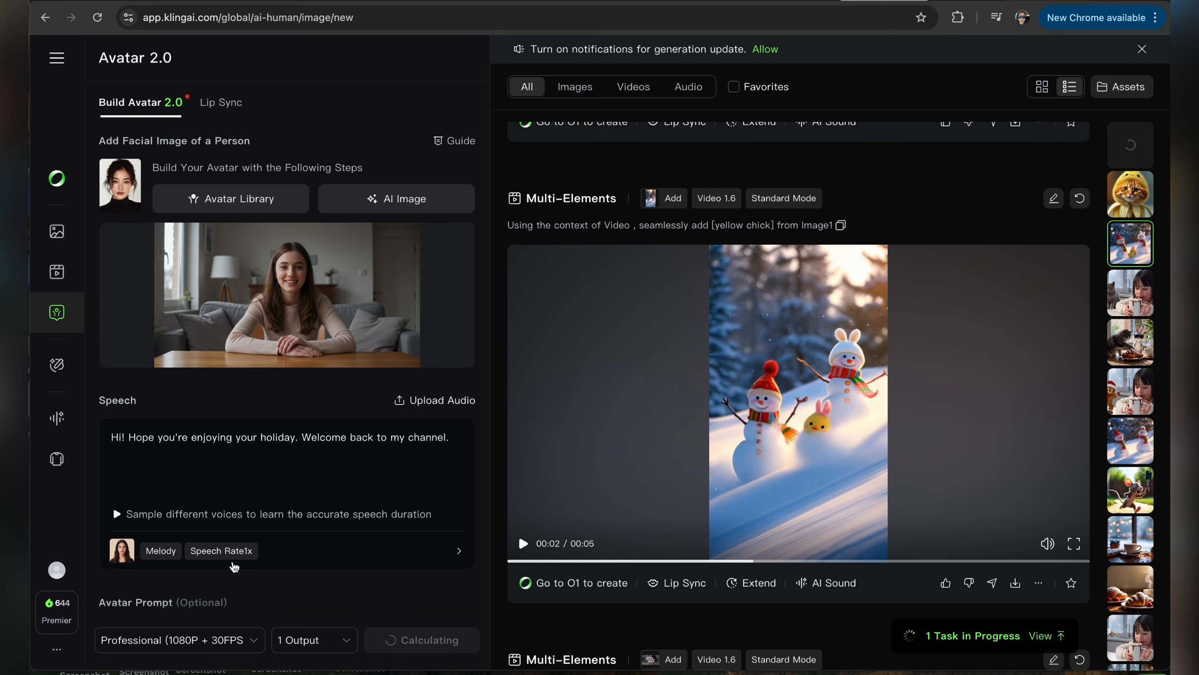
- Replace the avatar prompt with "The person in the frame talks with a happy expression.", generate the video and view it full screen
scroll(255, 558, "down", 3)
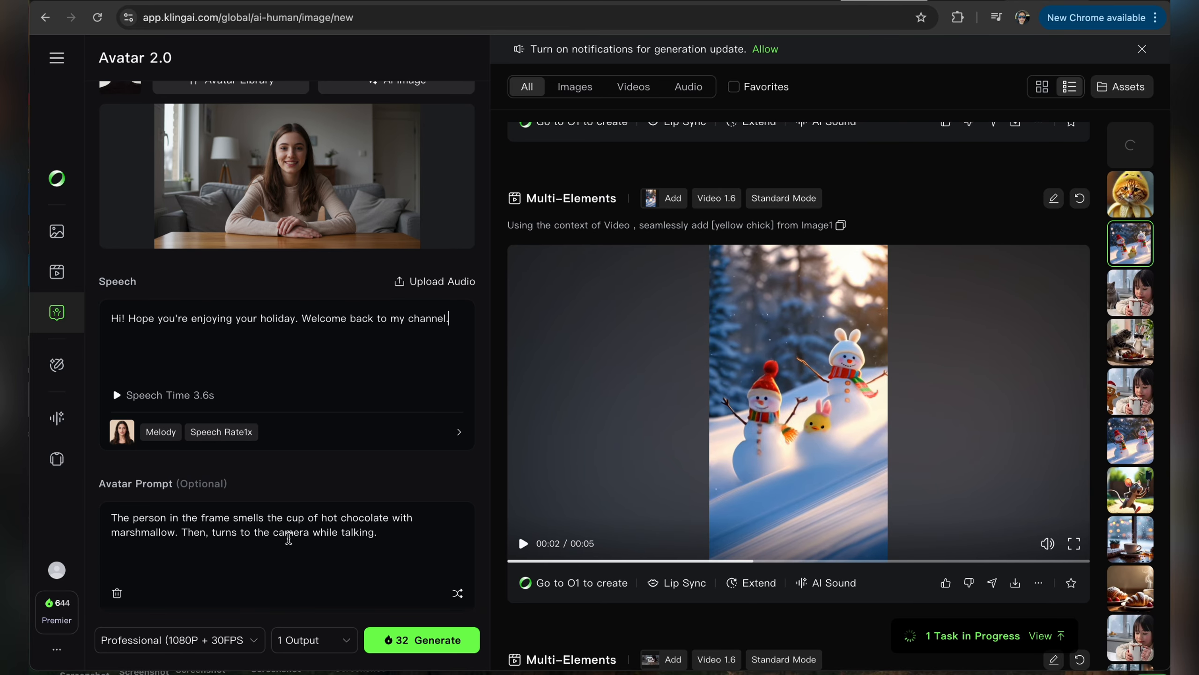
left_click_drag(234, 517, 400, 534)
key("BackSpace")
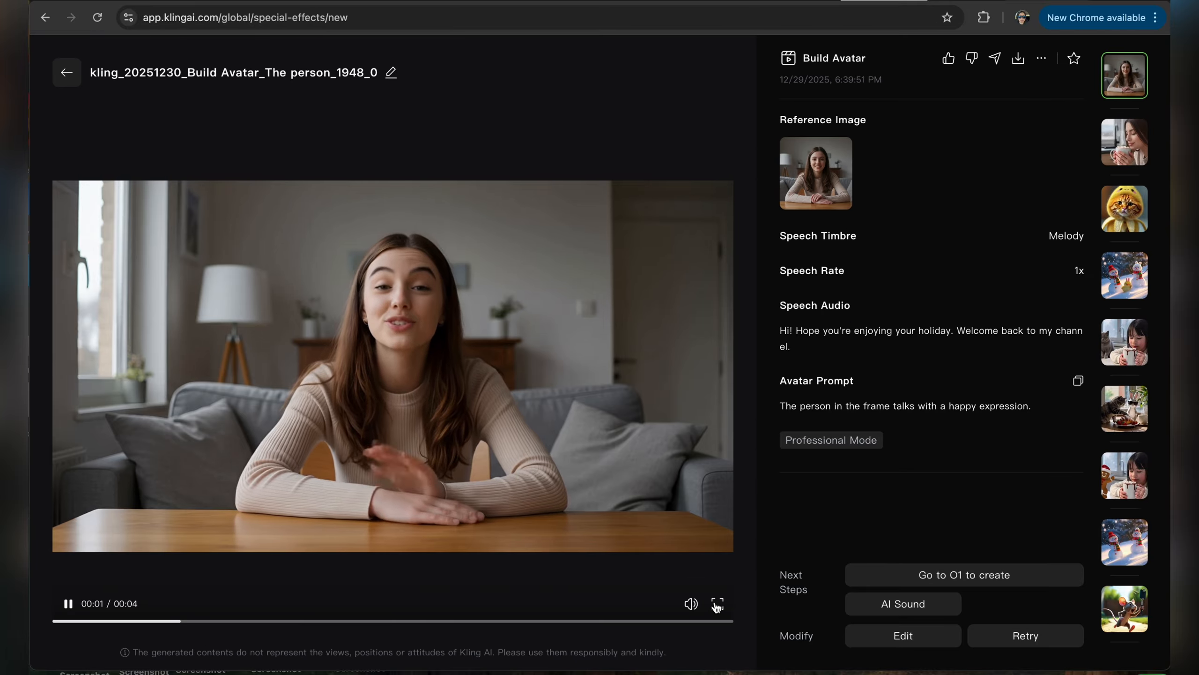
left_click(715, 603)
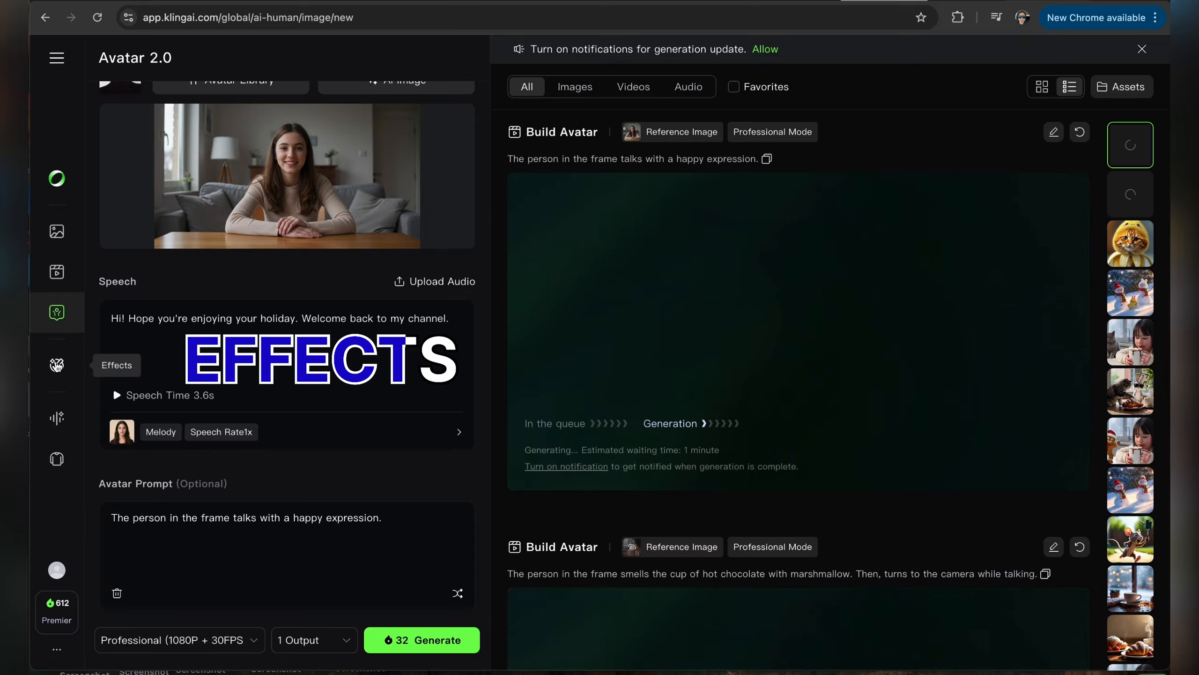
- Generate an effect video applying Freeze Now to the image of the cat holding a yellow umbrella from the creation history
left_click(57, 365)
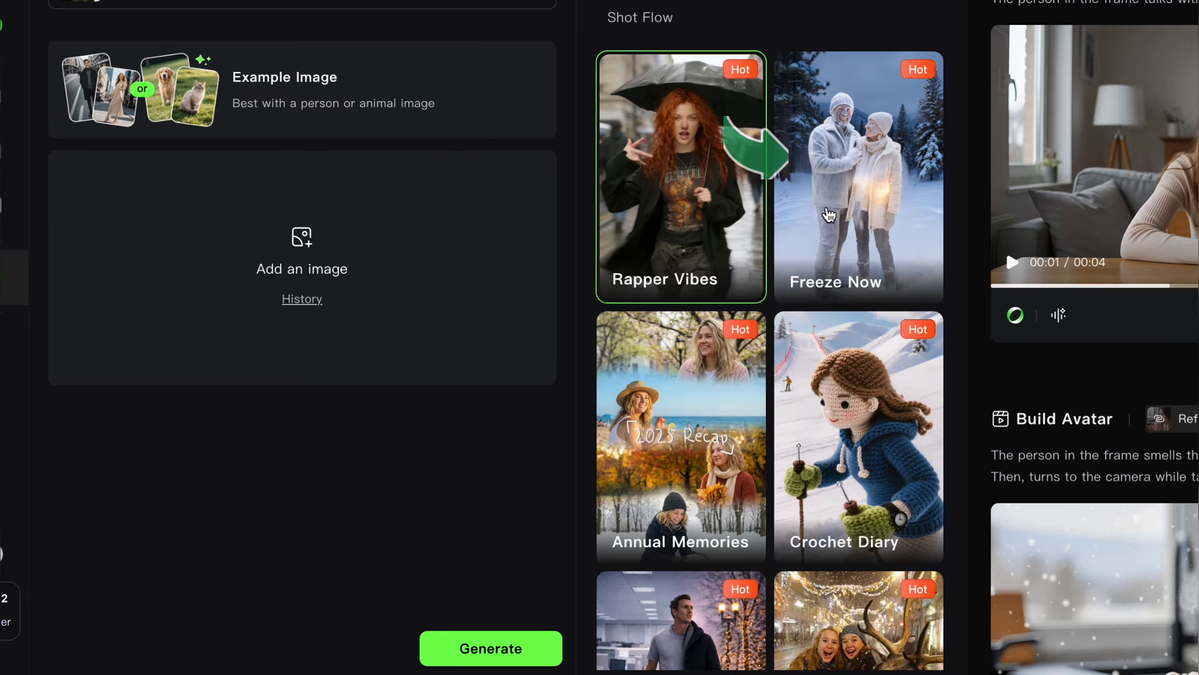
left_click(847, 220)
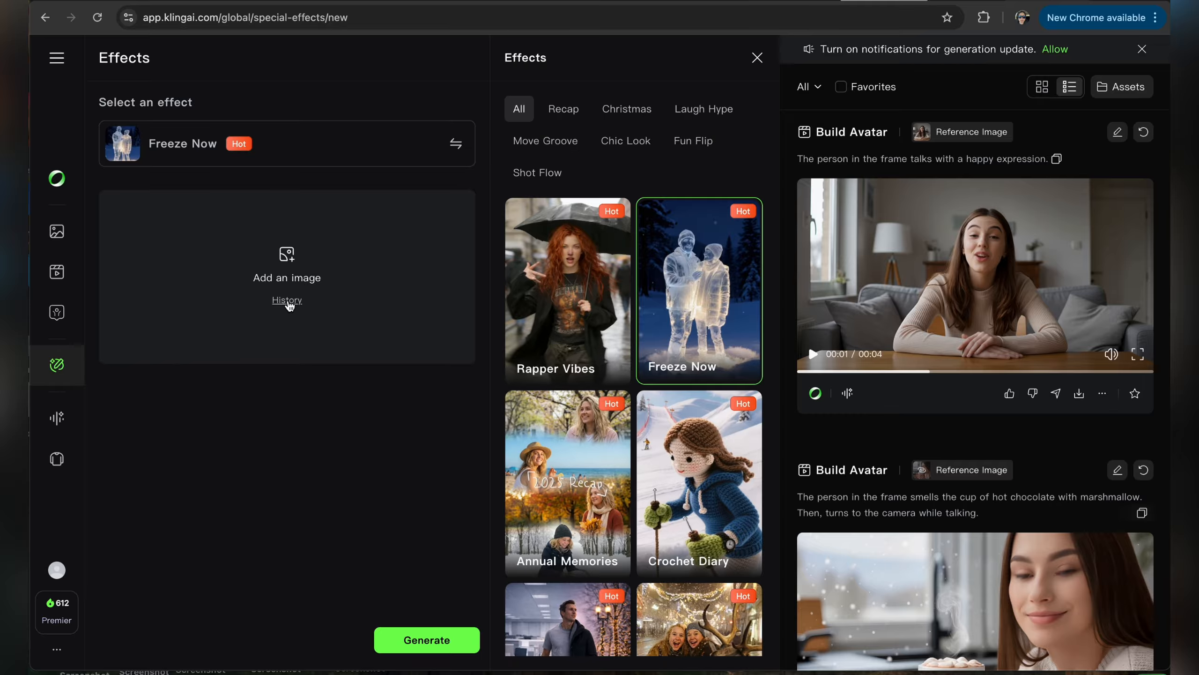
left_click(302, 189)
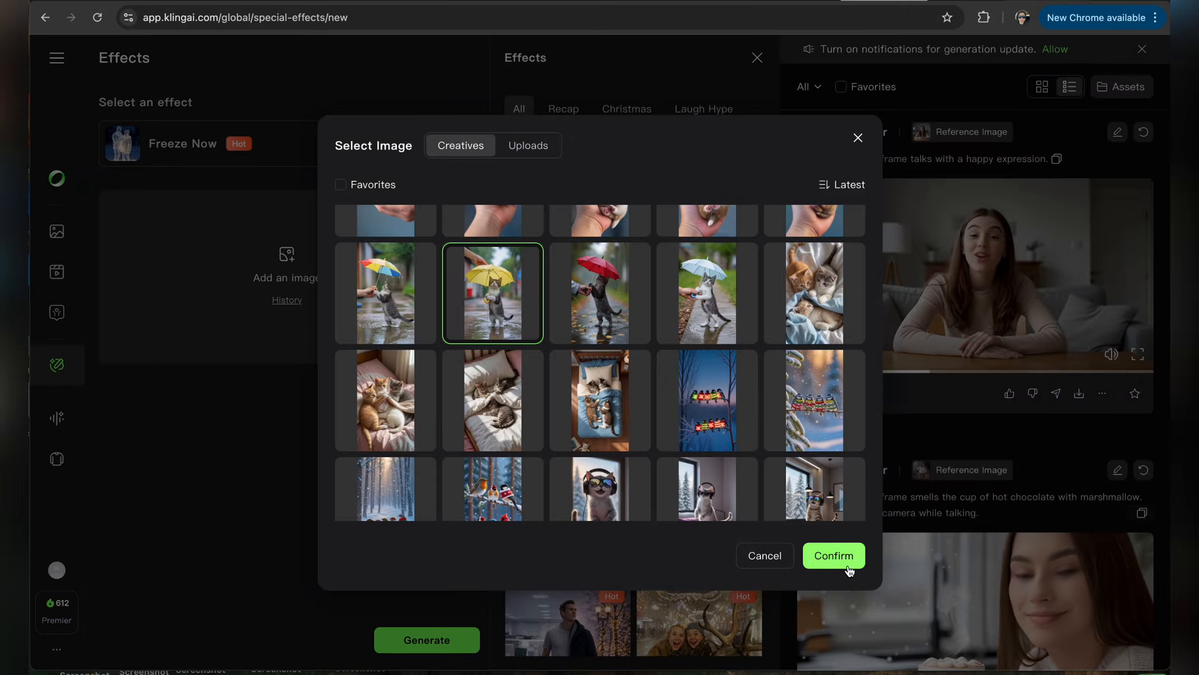
left_click(843, 563)
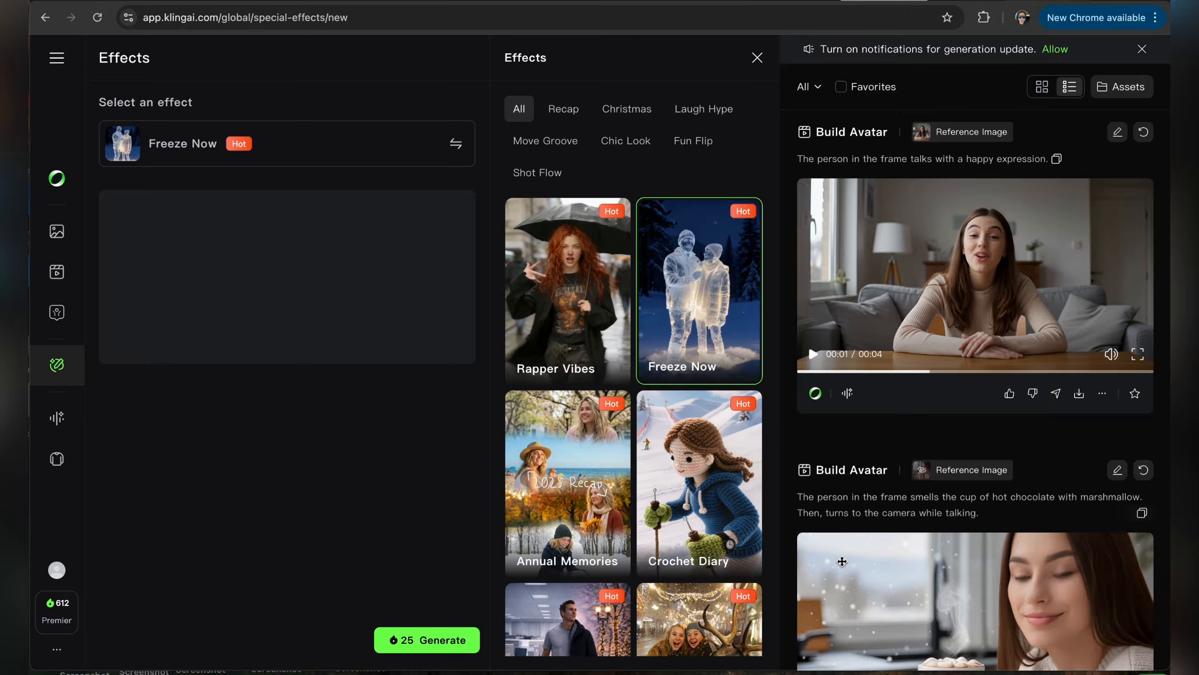
left_click(426, 640)
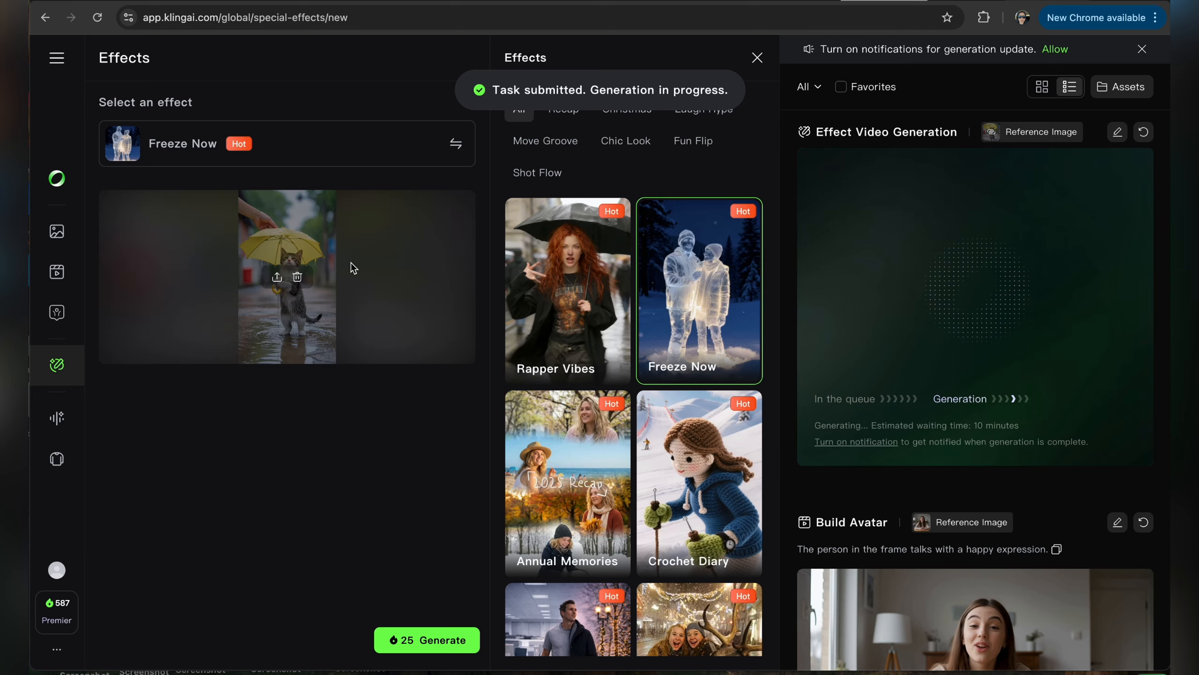
- Replace the effect image with the cactus holding a cake from the history and generate it with the Crochet Diary effect
left_click(297, 277)
left_click(286, 300)
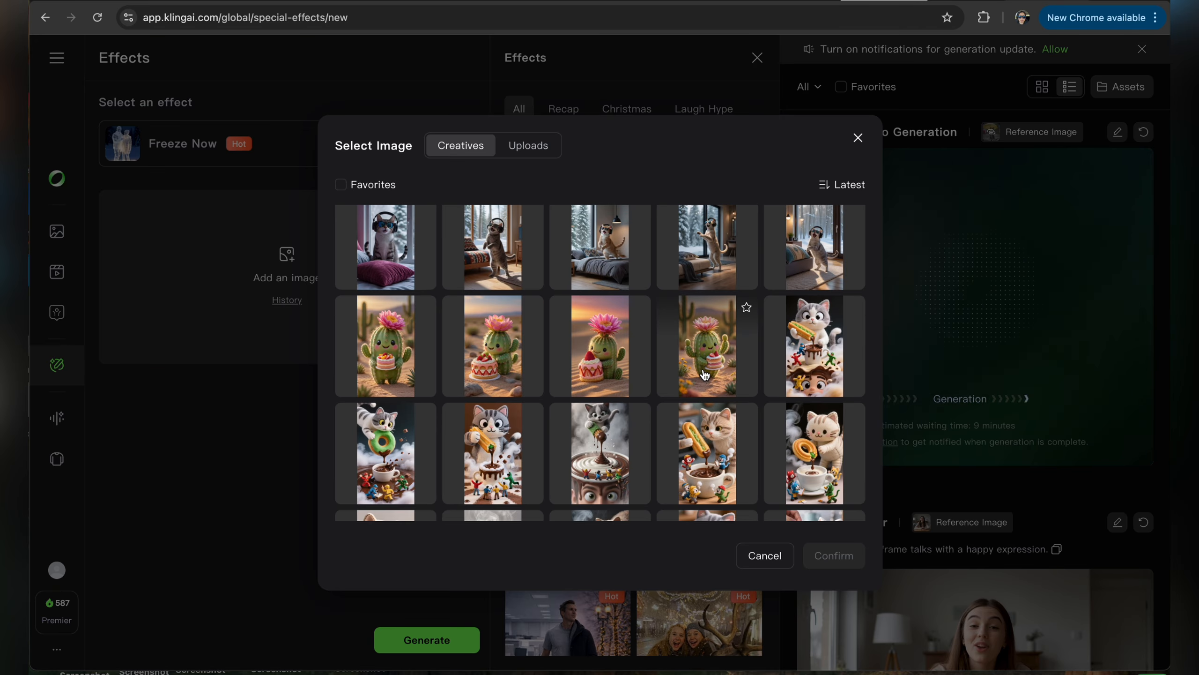
scroll(705, 376, "down", 1)
left_click(706, 364)
left_click(834, 555)
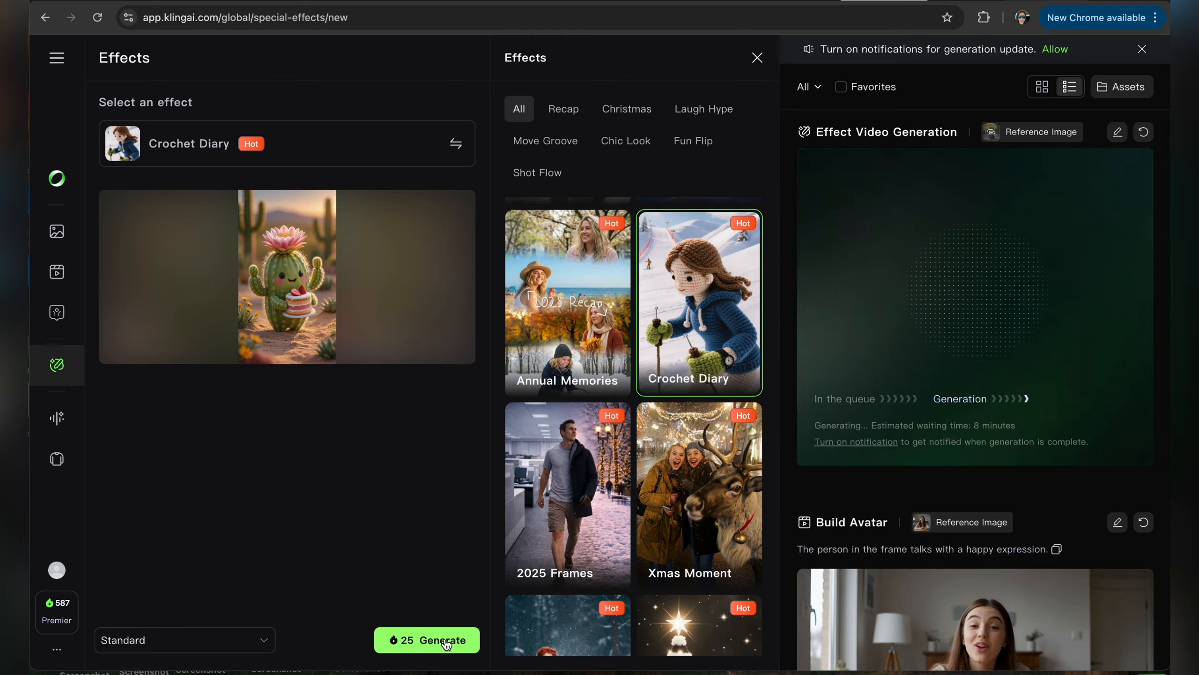
left_click(446, 641)
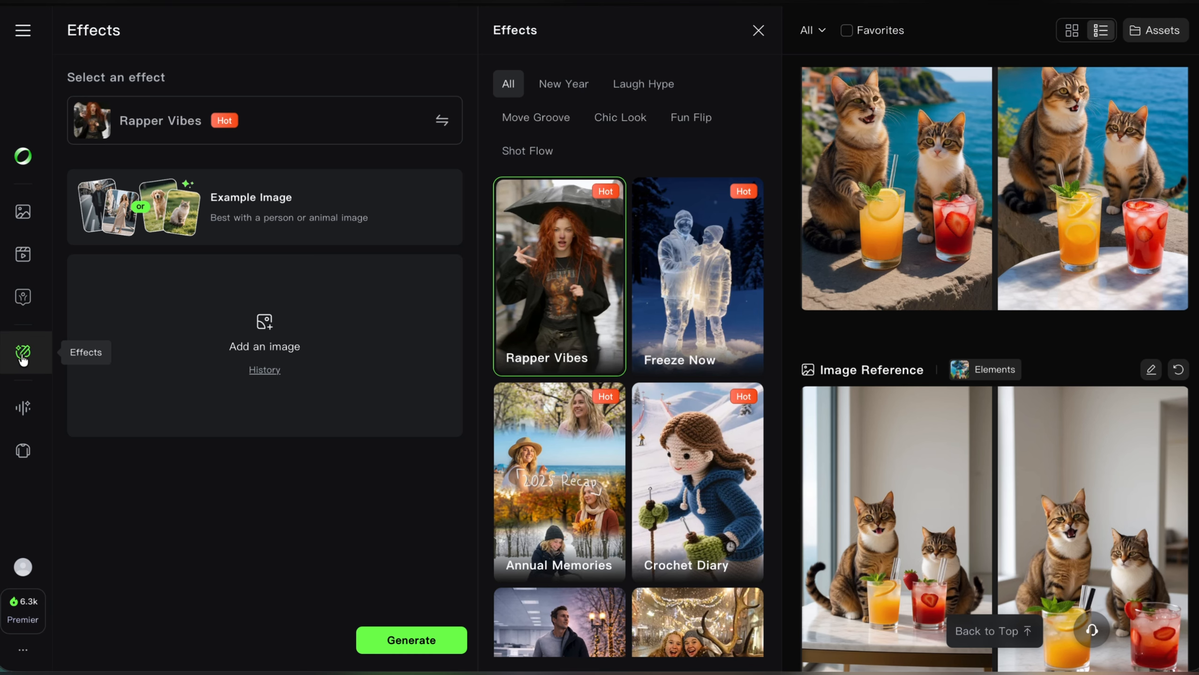
- Enter the text-to-audio prompt "Sound of a dog barking" in the AI Sound Effects Generator
left_click(28, 410)
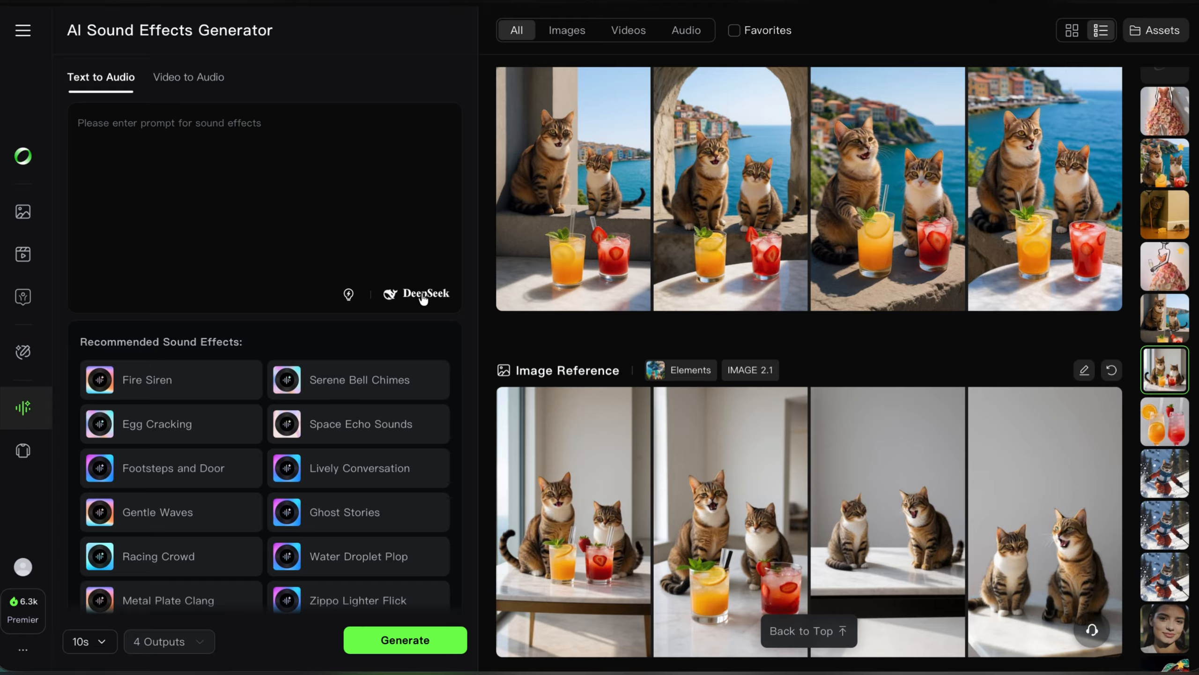
mouse_move(101, 397)
mouse_move(361, 577)
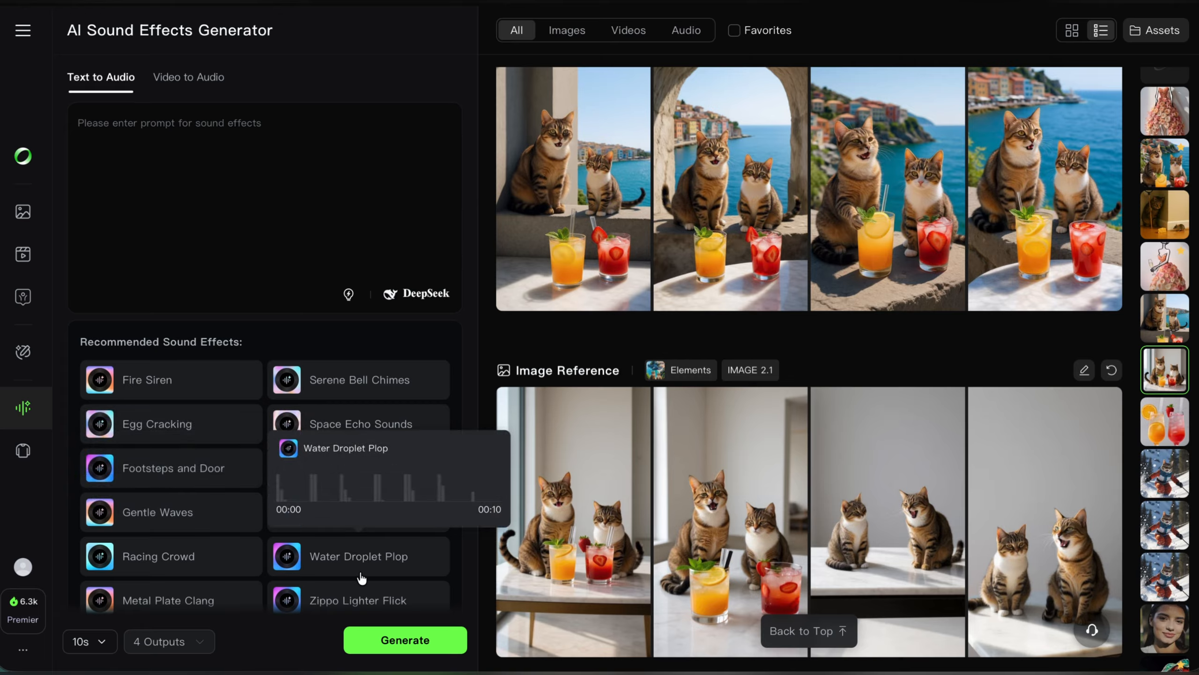
left_click(87, 125)
type("Sound ")
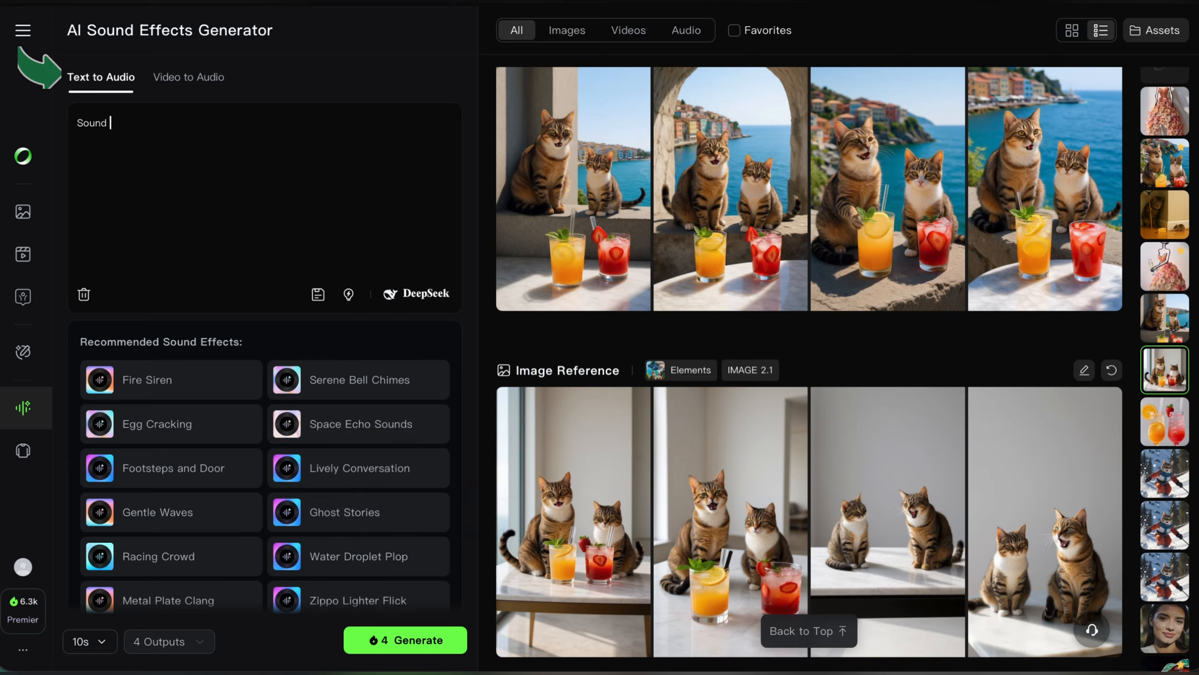
type("of a d")
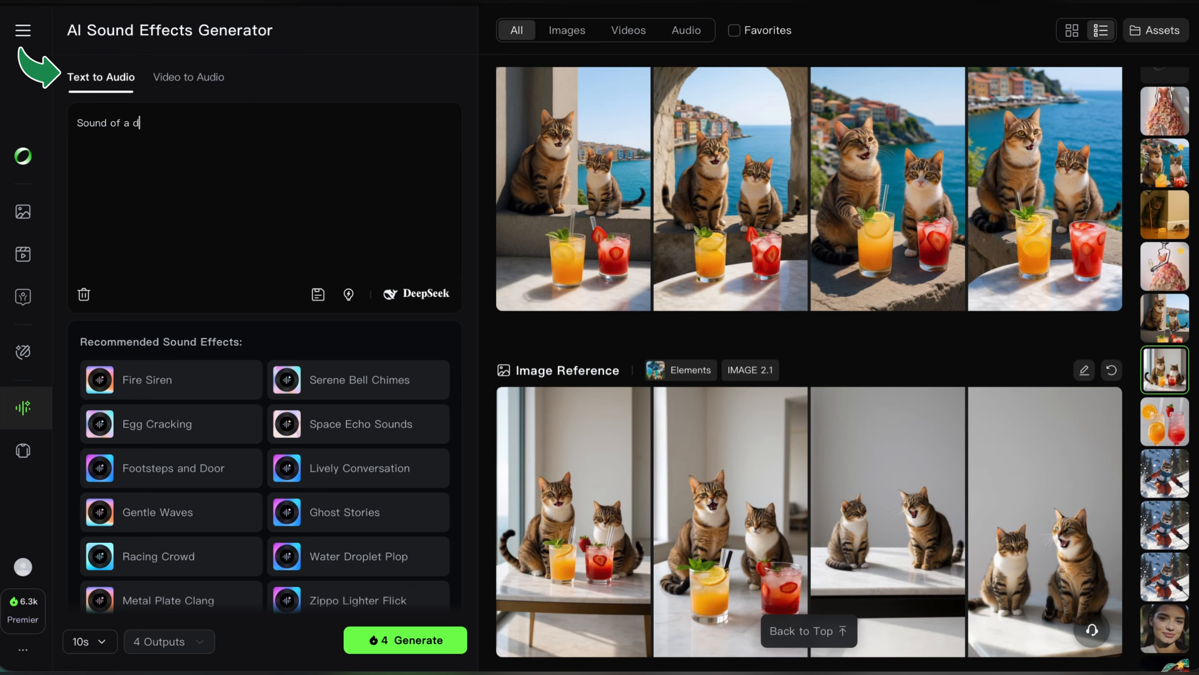
type("og barking")
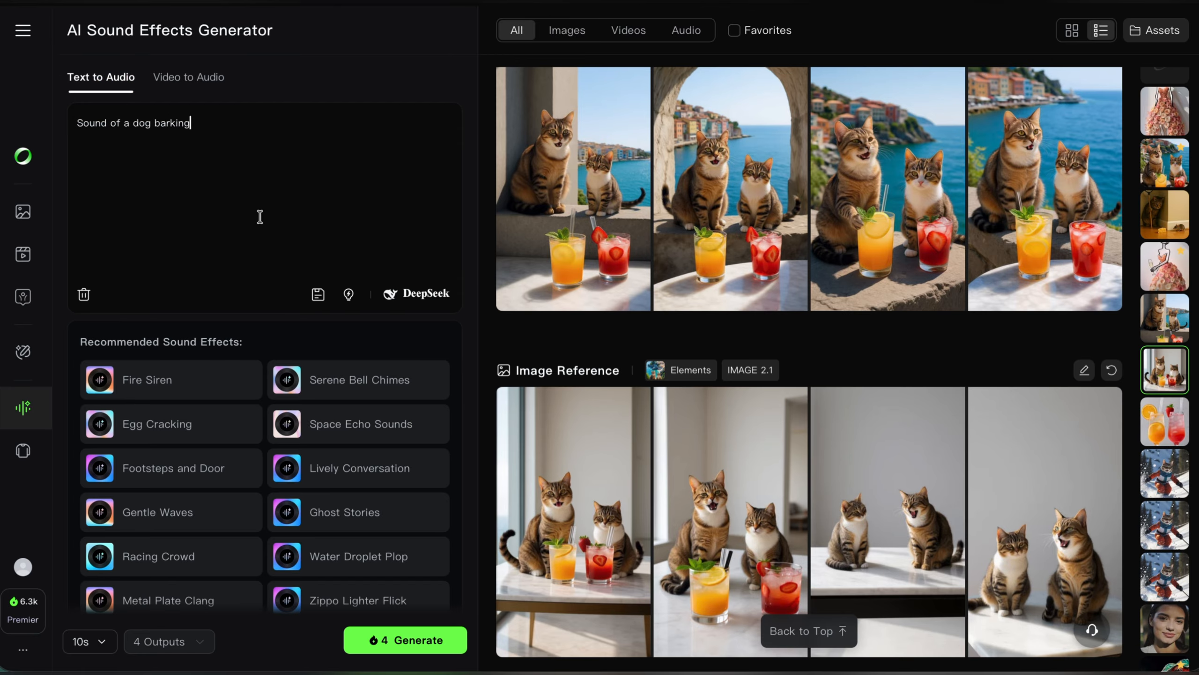
- Set the sound effect's duration to 5s and generate the audio
left_click(90, 641)
left_click(32, 539)
left_click(422, 640)
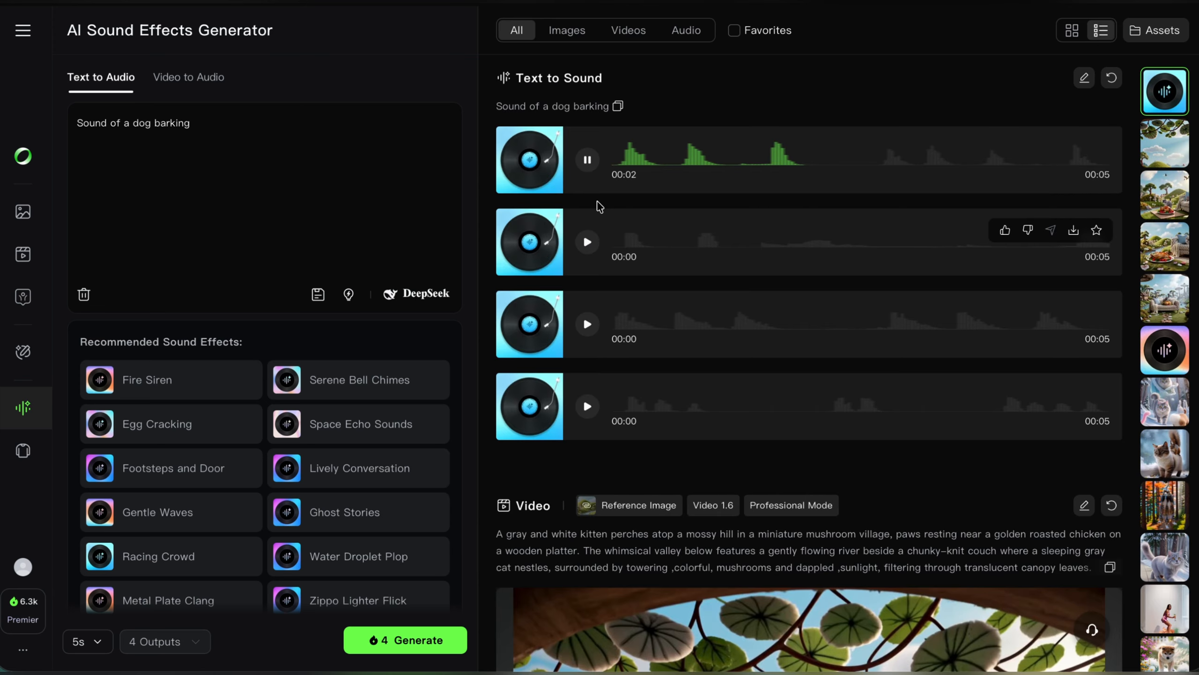
- Play the second, third and fourth generated dog barking sounds to compare them
left_click(586, 243)
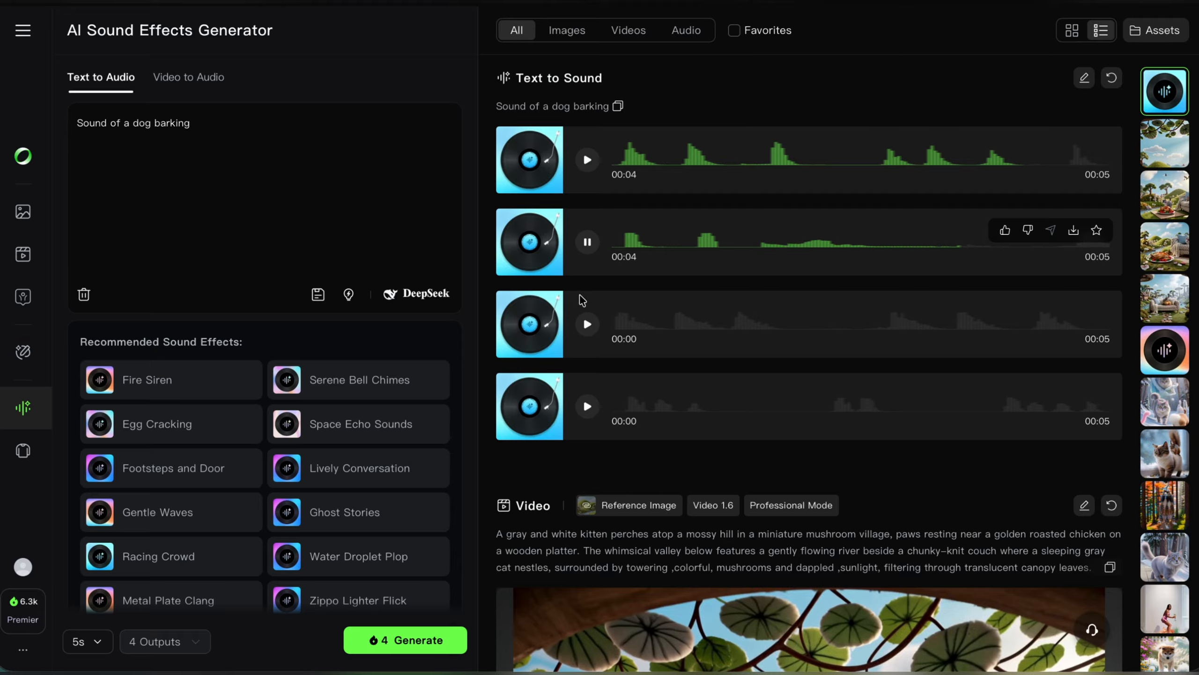
left_click(588, 325)
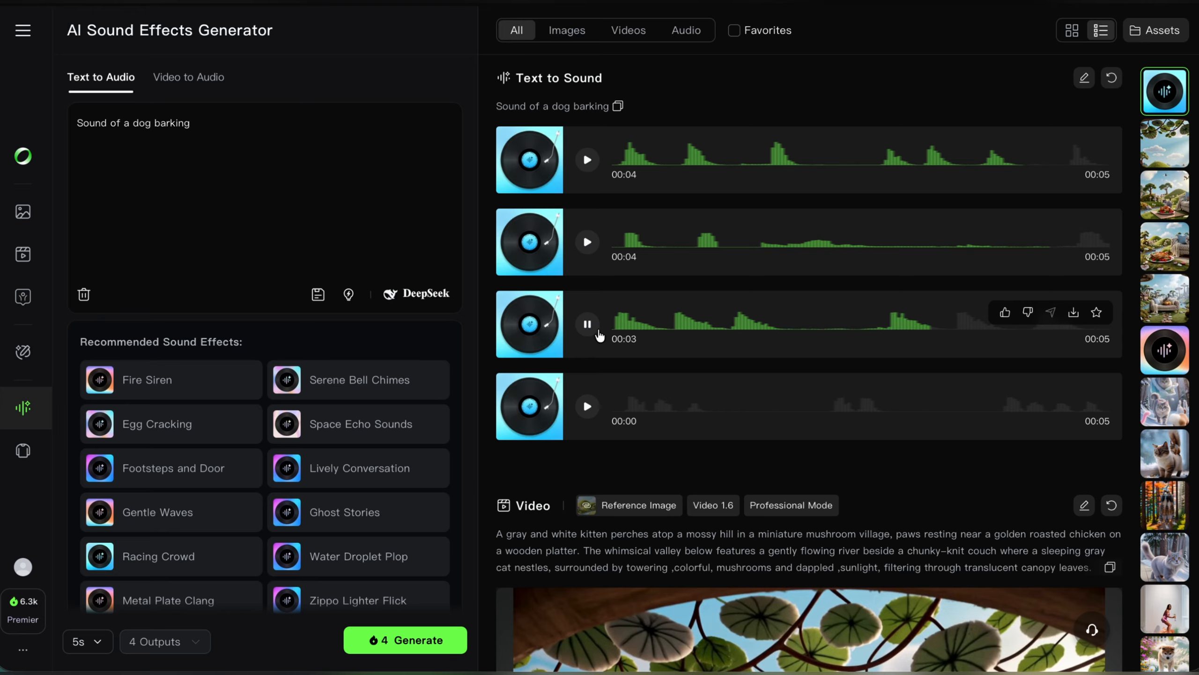
left_click(588, 407)
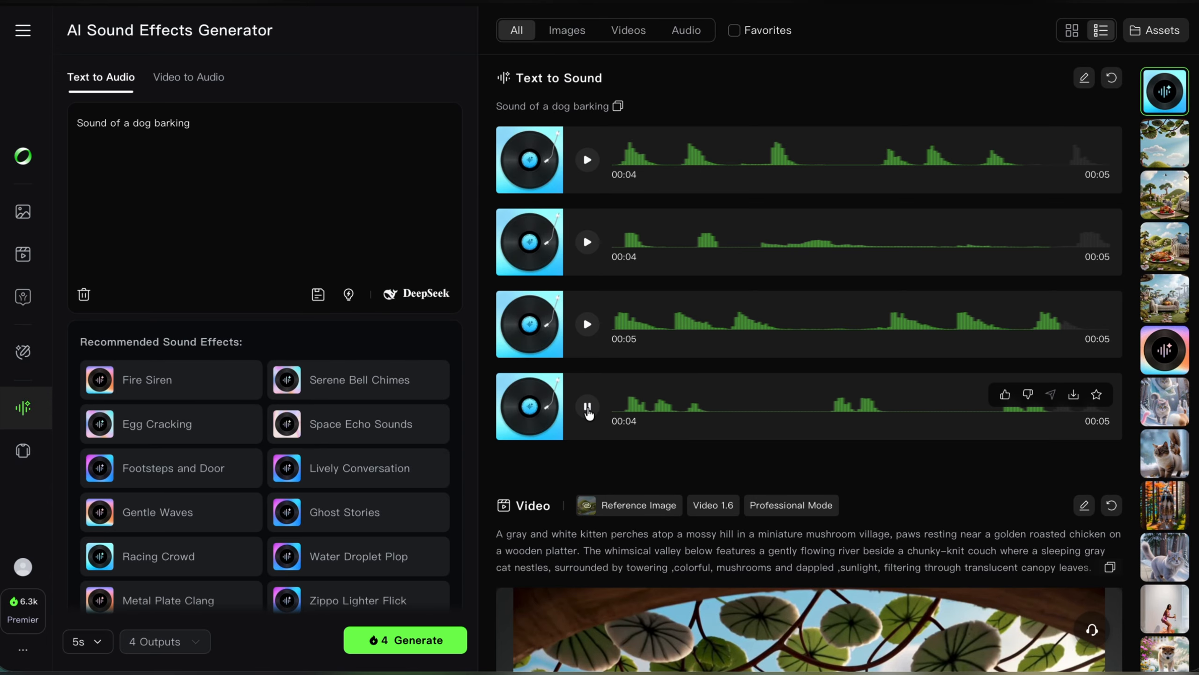
- Set up Video to Audio by replacing the cats' source video with the 10s chameleon video from the history
left_click(168, 79)
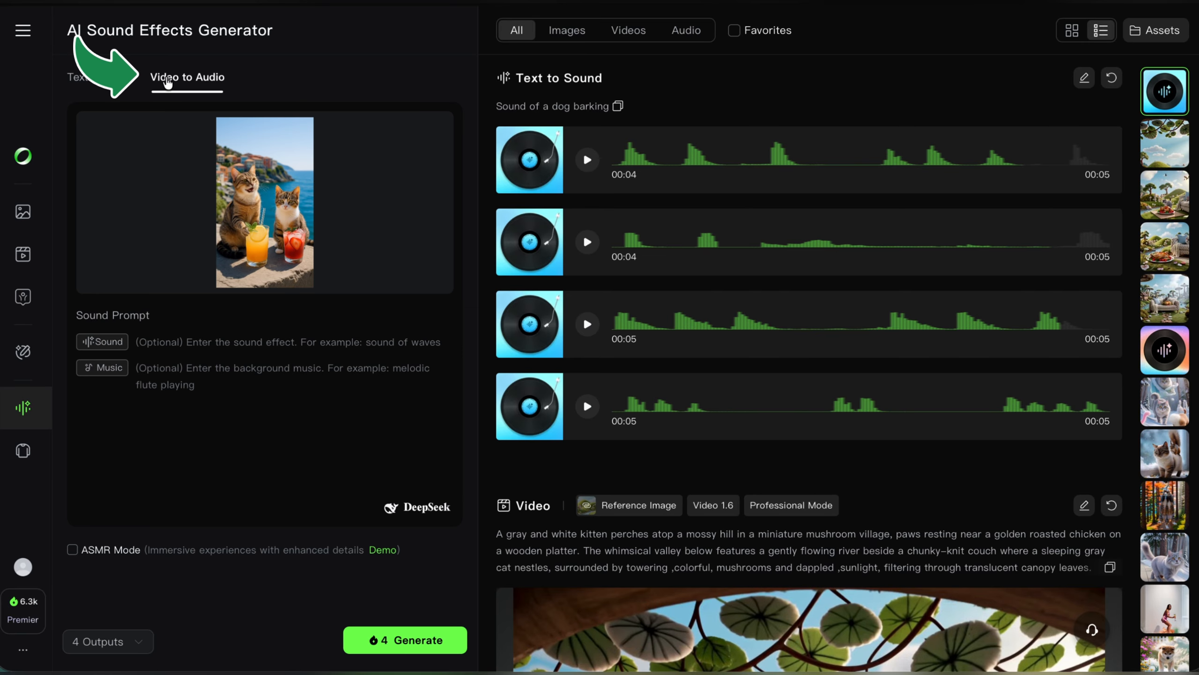
mouse_move(285, 193)
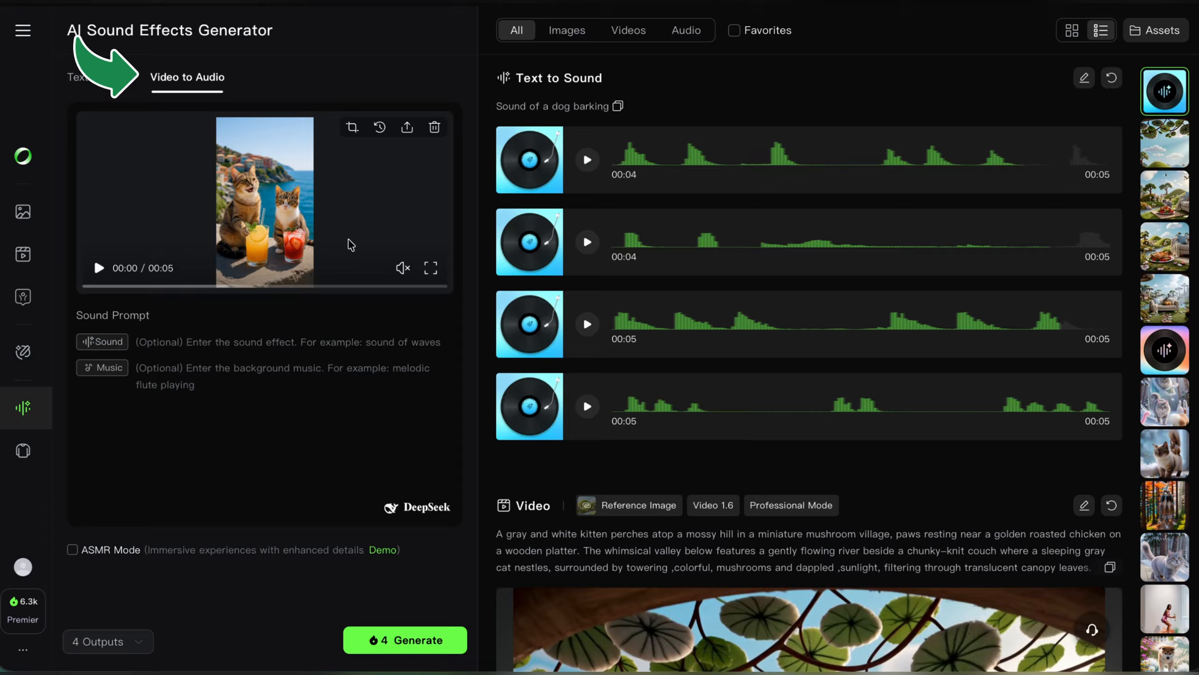
left_click(434, 127)
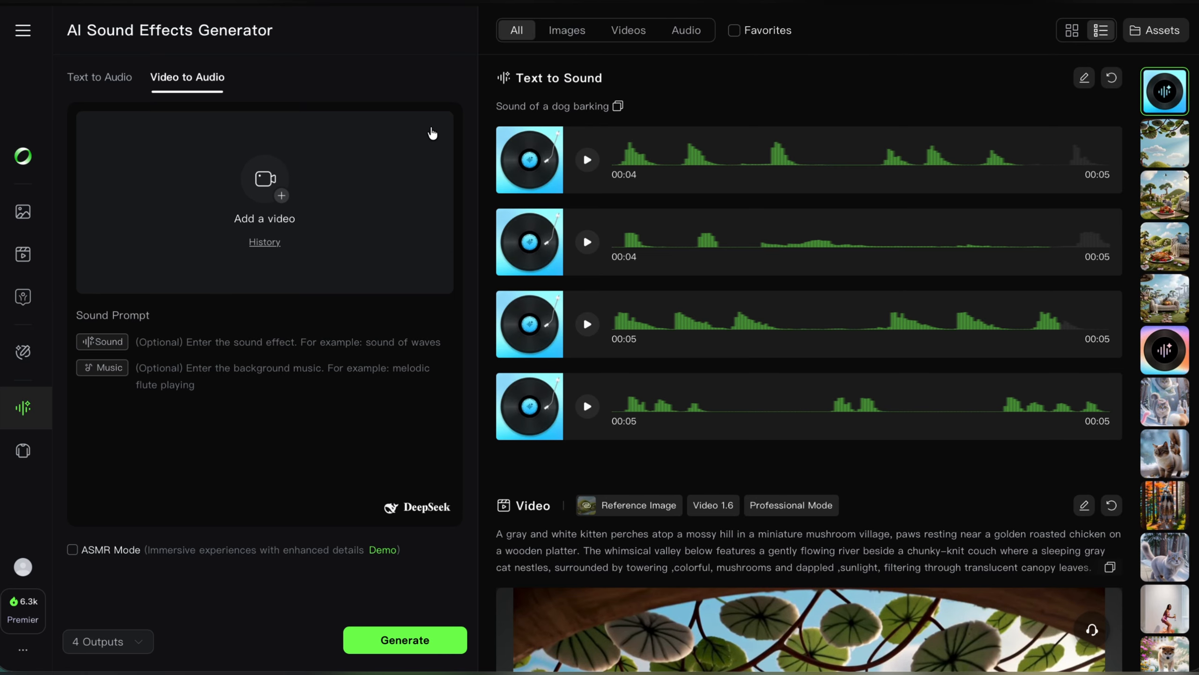
left_click(264, 242)
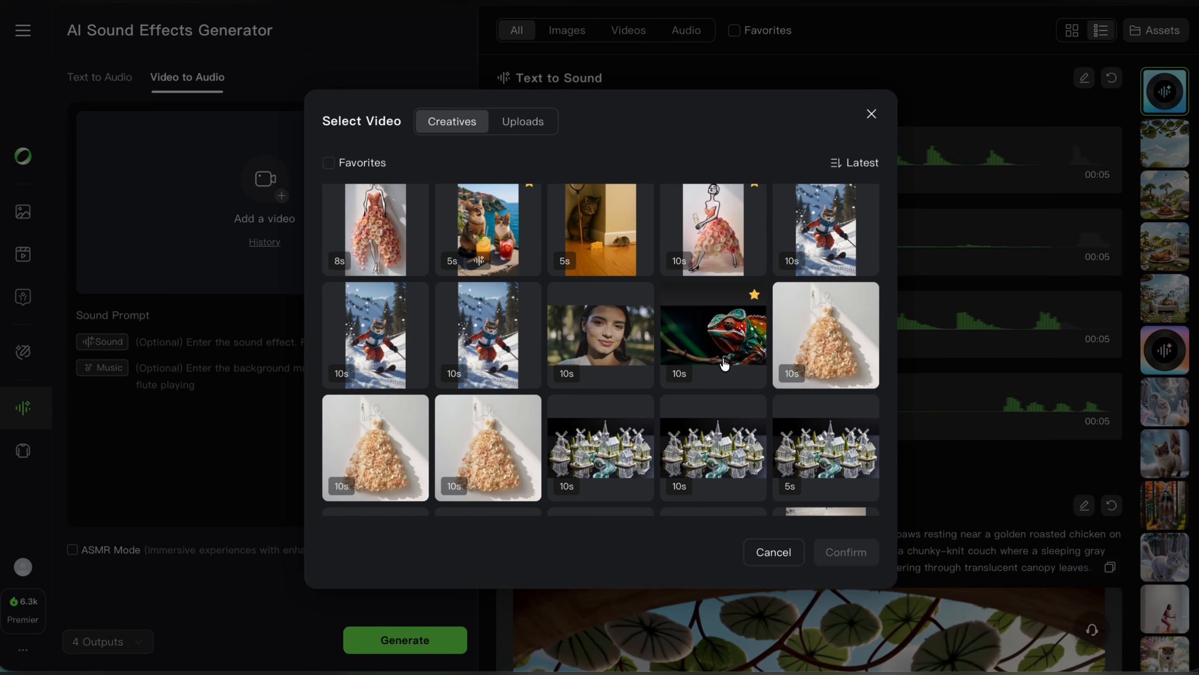
left_click(725, 364)
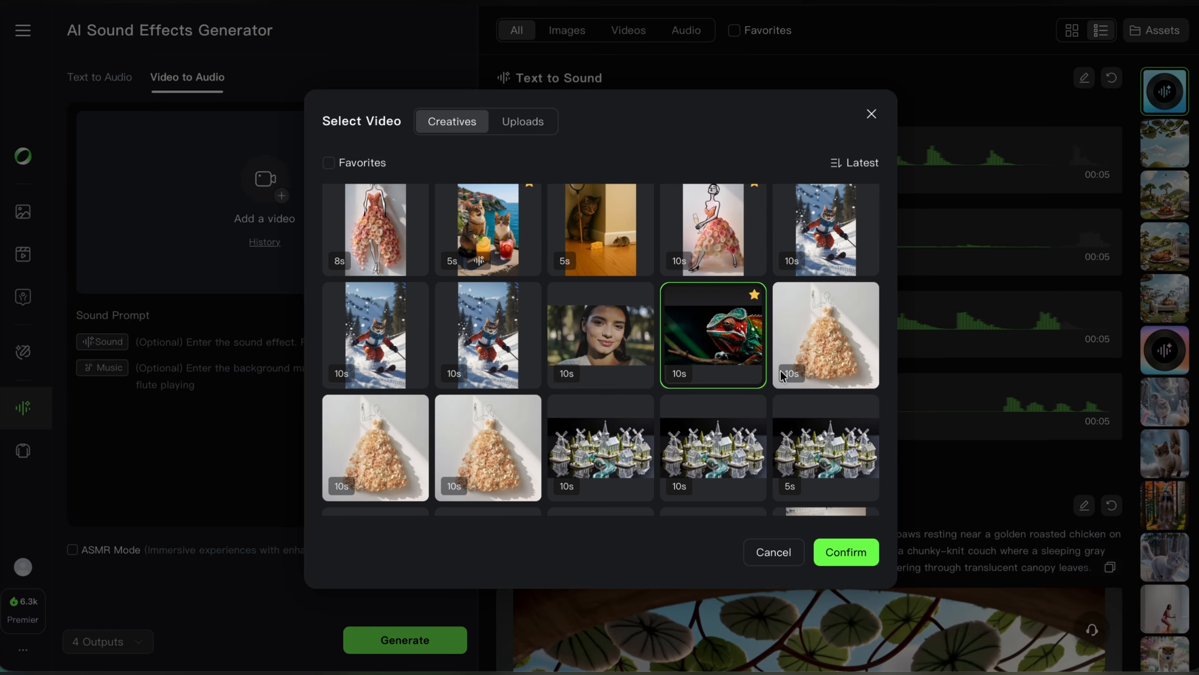
left_click(843, 552)
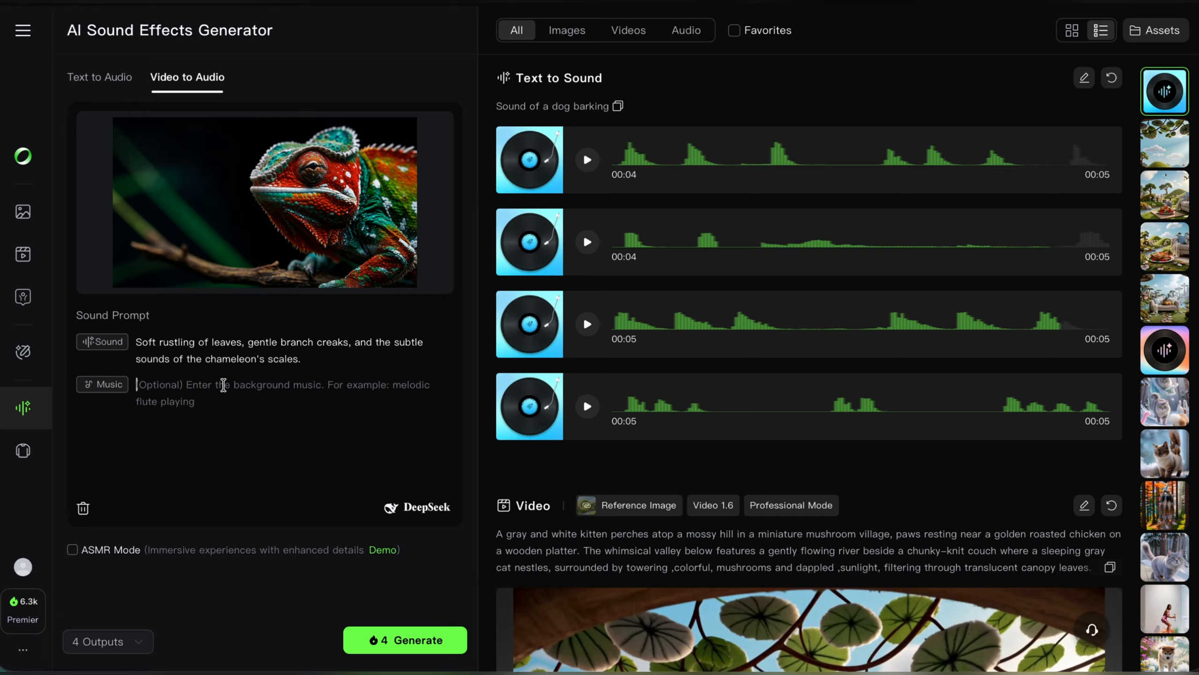
- Set the chameleon video's music prompt to "FLUTE PLAYING", enable ASMR Mode and generate the audio
type("FLUTE PLAYING")
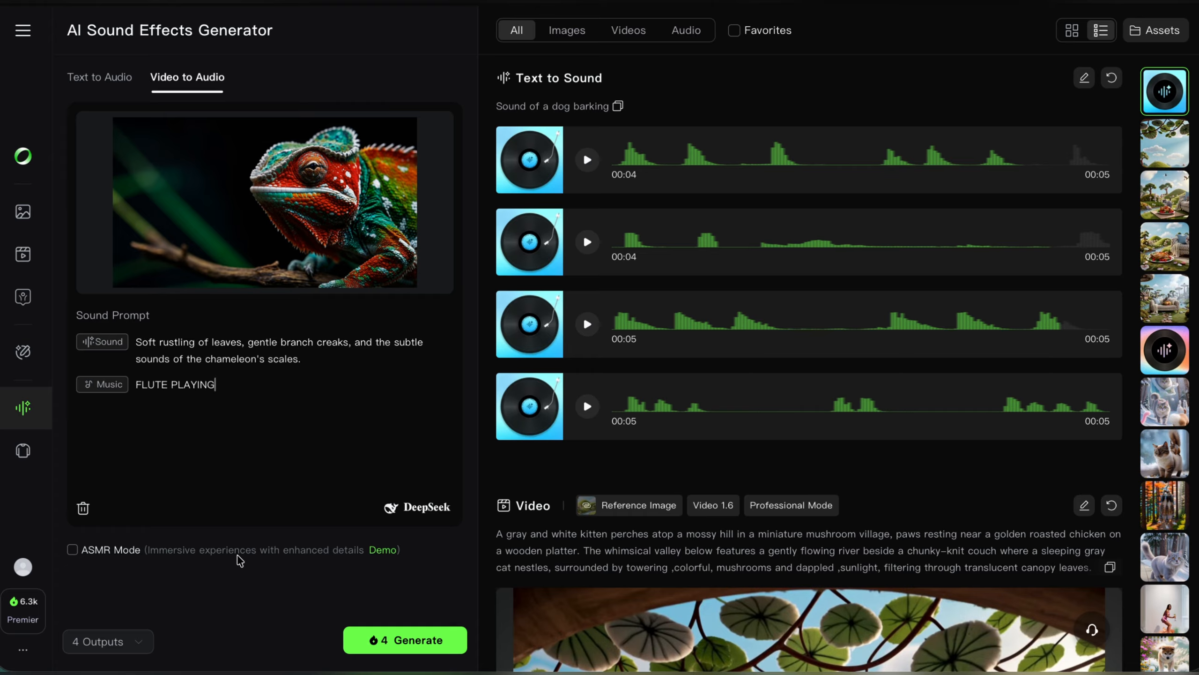
left_click(83, 556)
left_click(425, 640)
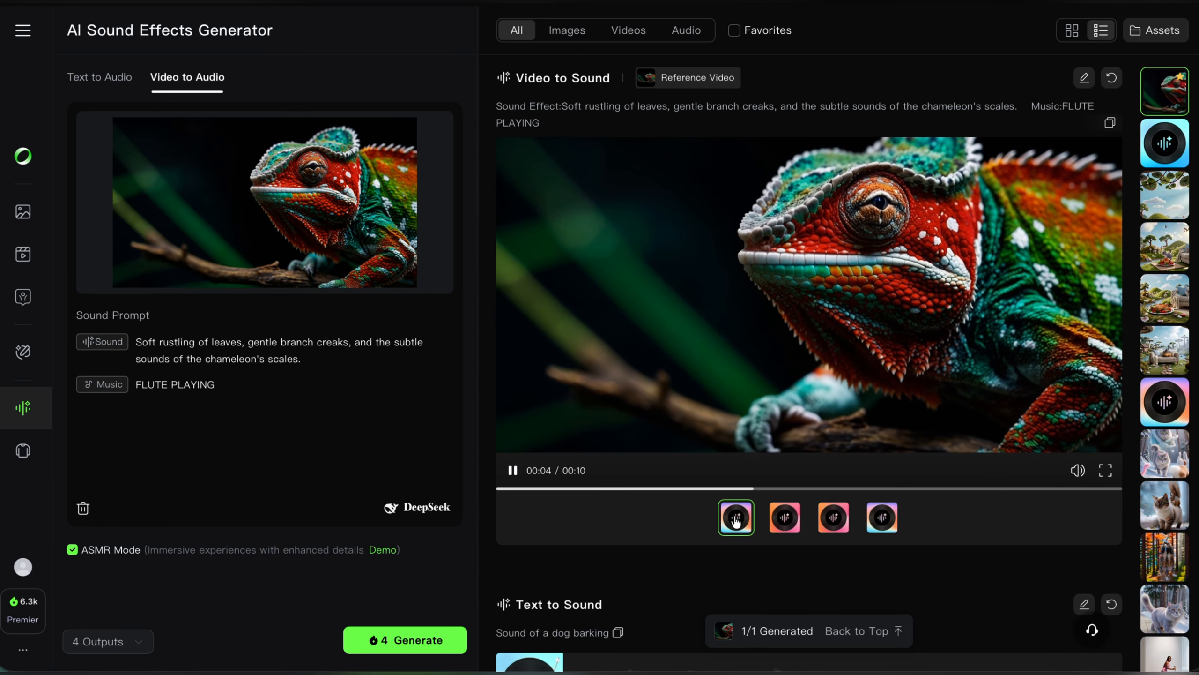
- Play the second, third and fourth generated soundtracks of the chameleon video to compare them
left_click(792, 519)
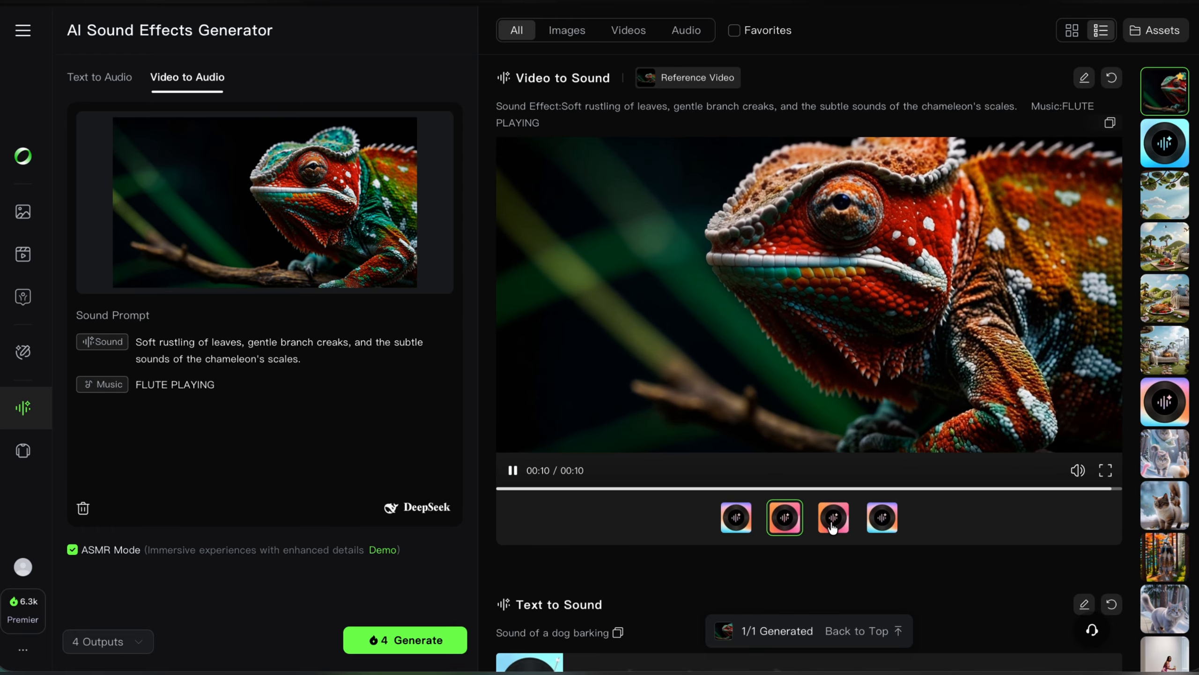
left_click(833, 519)
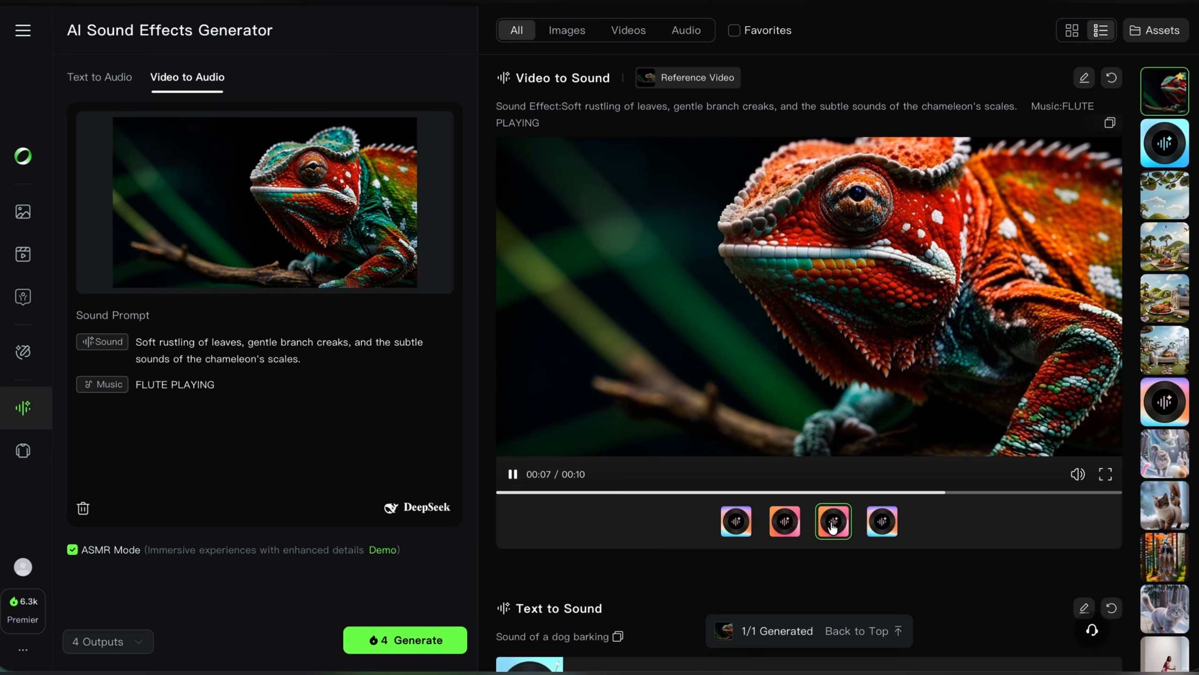
left_click(883, 522)
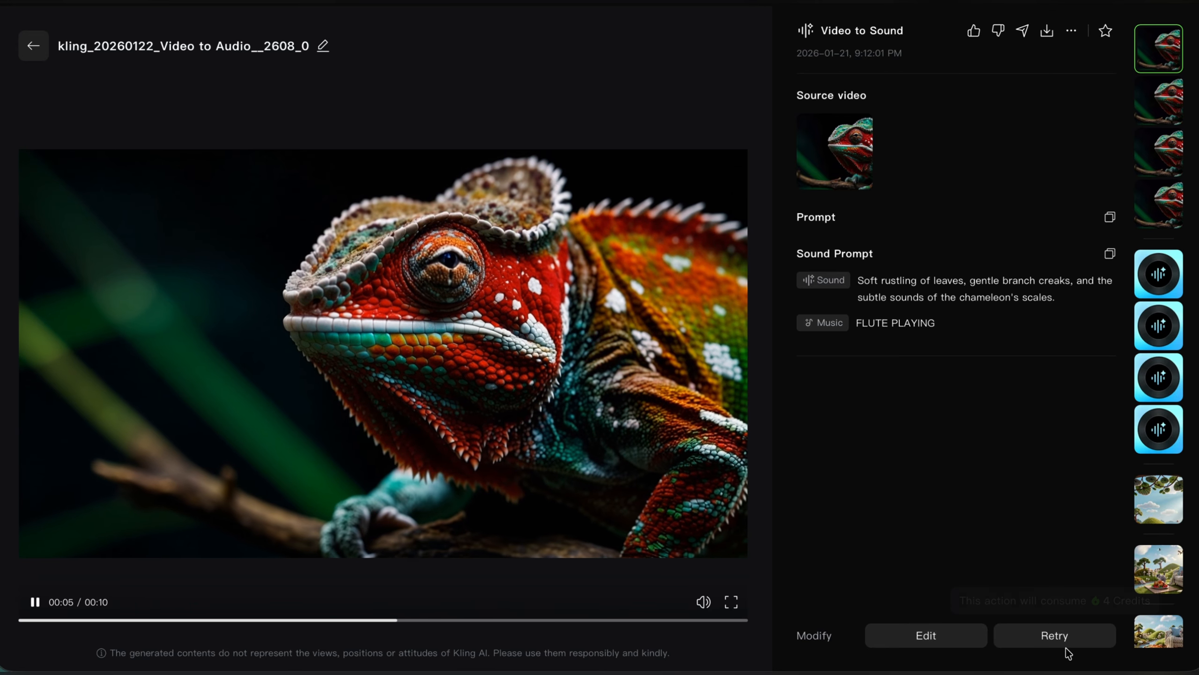
- Download the chameleon video with its generated sound and add it to the favorites
left_click(1046, 32)
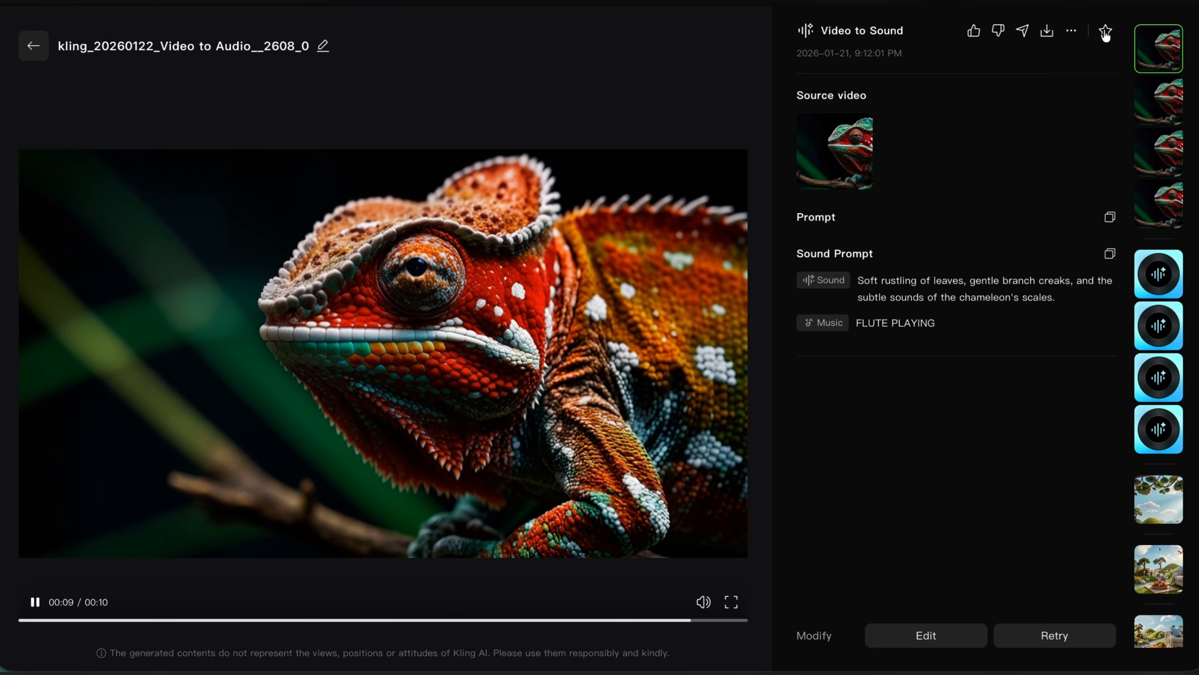
left_click(1105, 33)
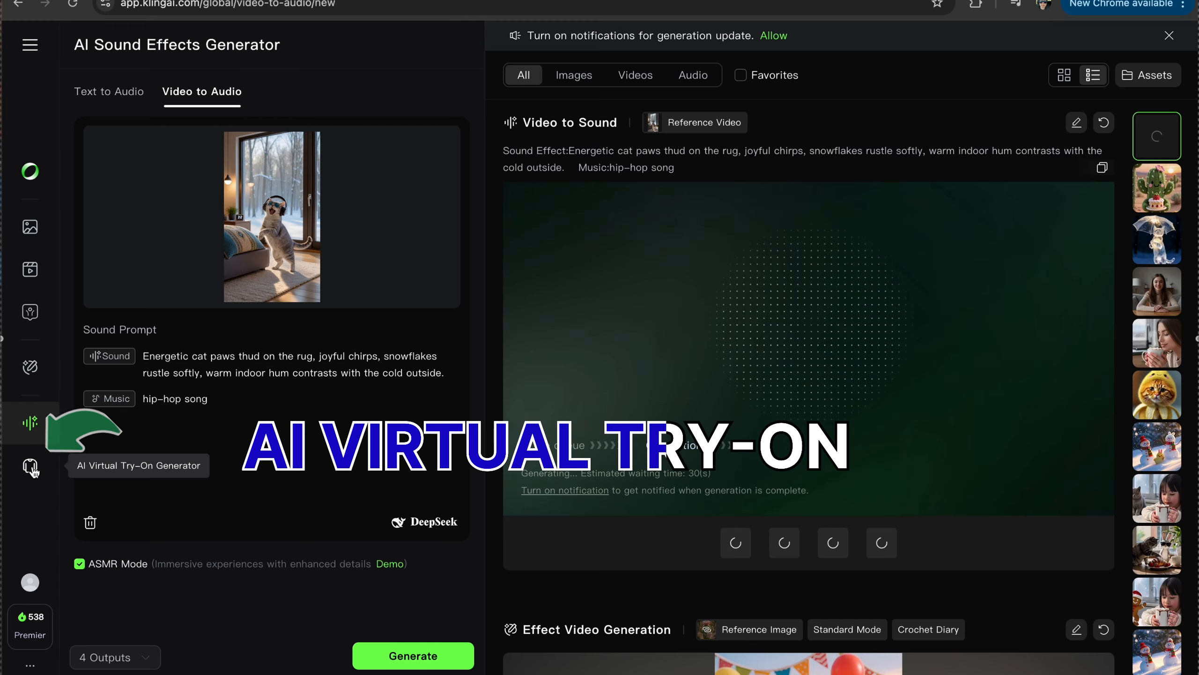
- Set up a male virtual model in AI Virtual Try-On with the prompt "A young man wearing a pair of jeans and a red shirt walking at the Manhattan Street."
left_click(31, 467)
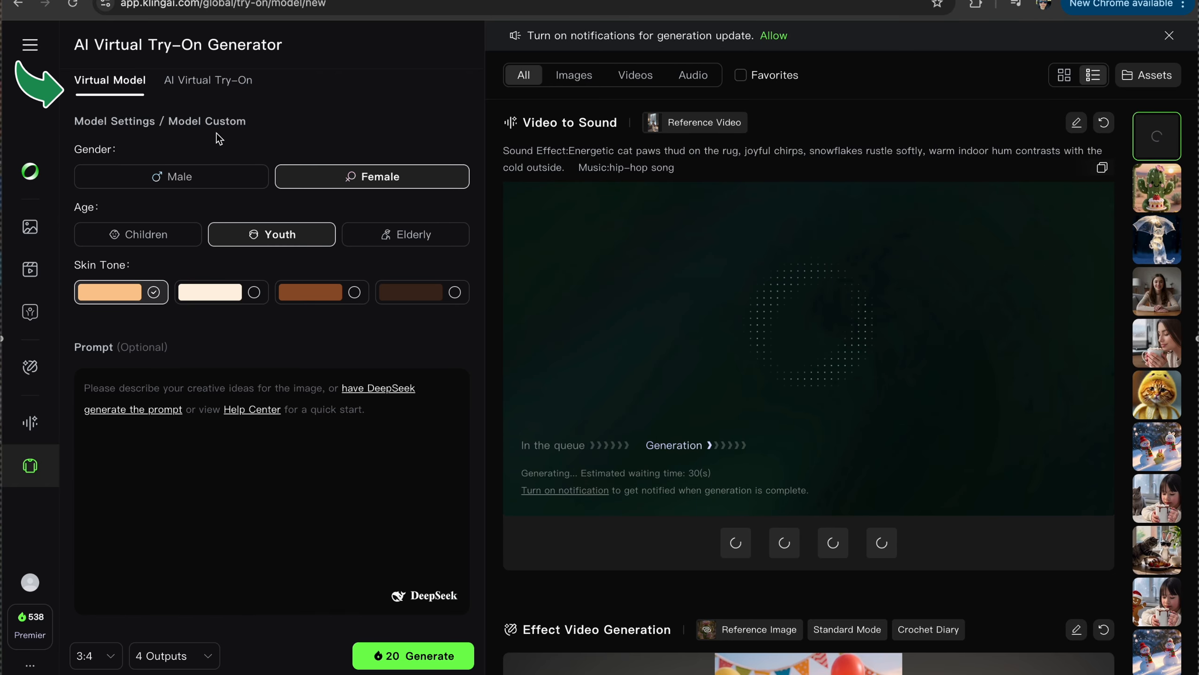
left_click(210, 191)
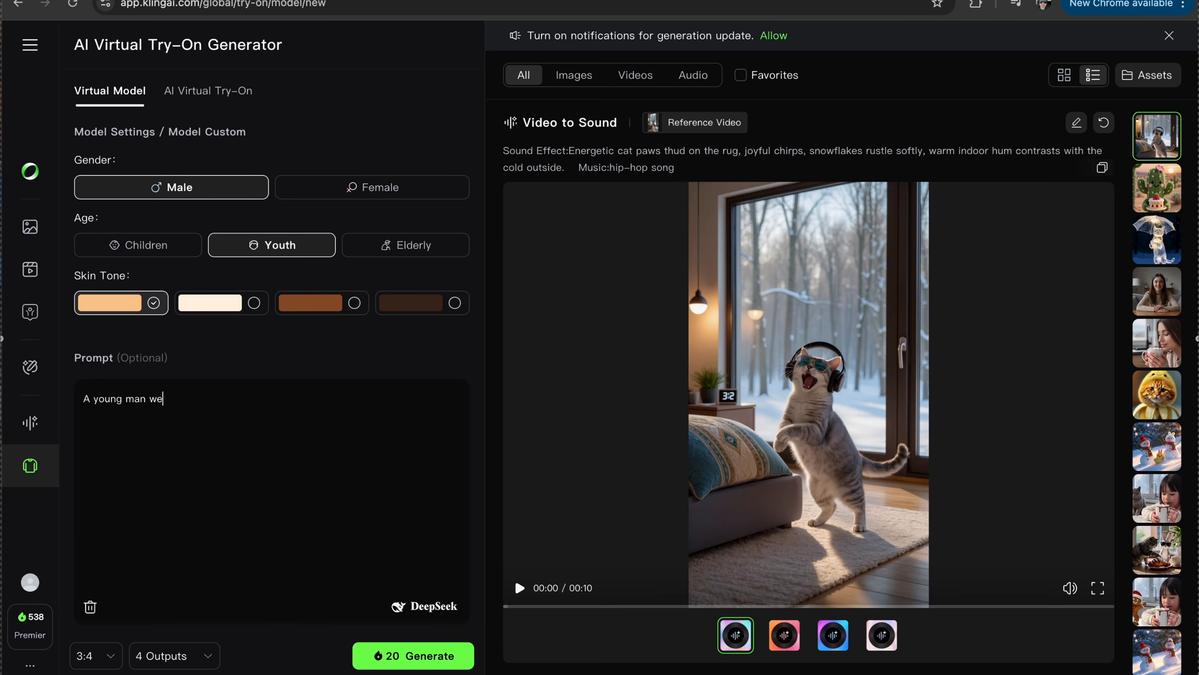
type("g a p")
type("air o")
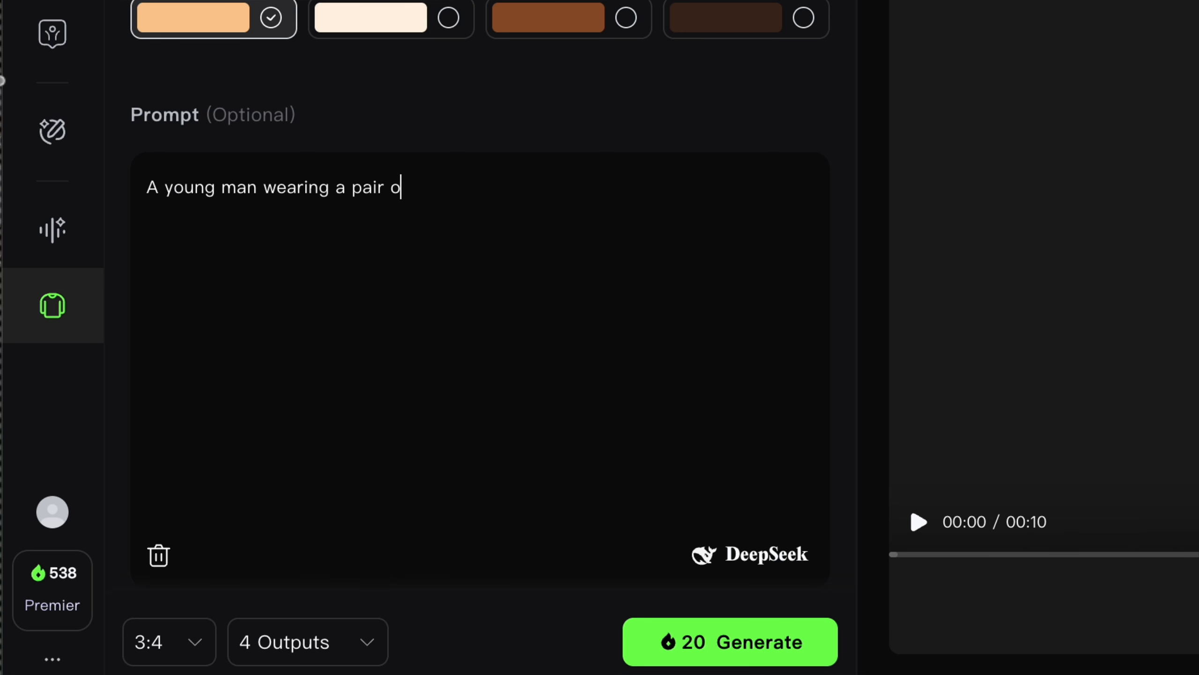
type("f jeans and a red shirt")
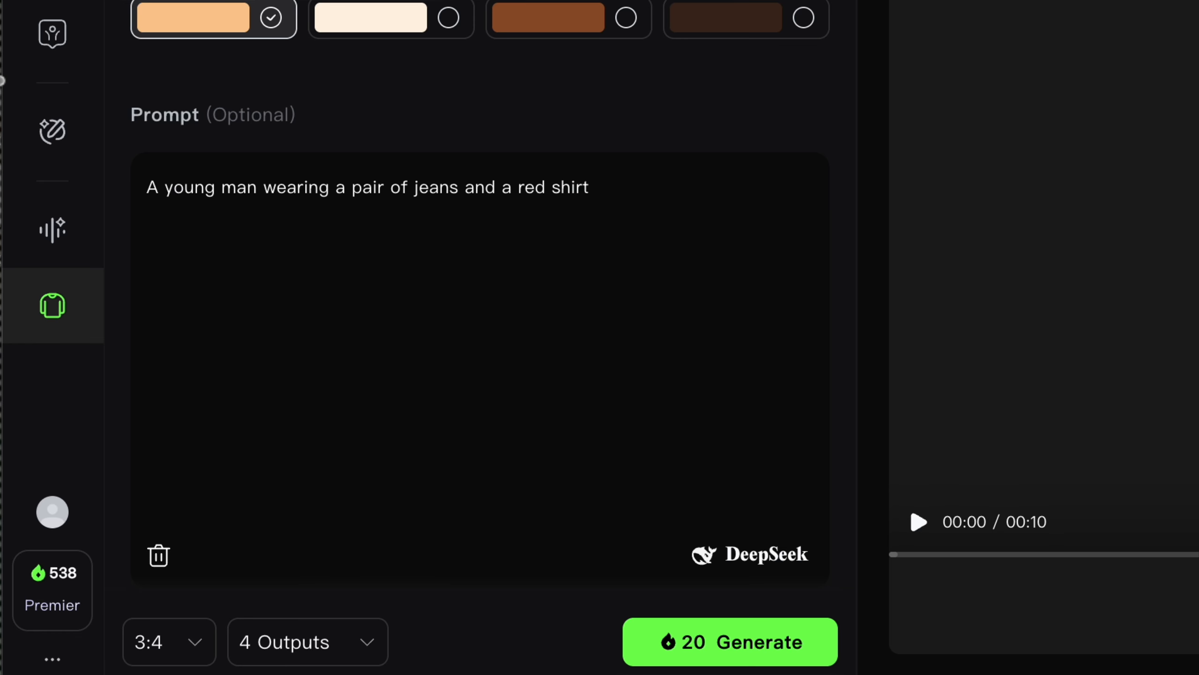
type("awlking")
type("lking")
type(" at the Man")
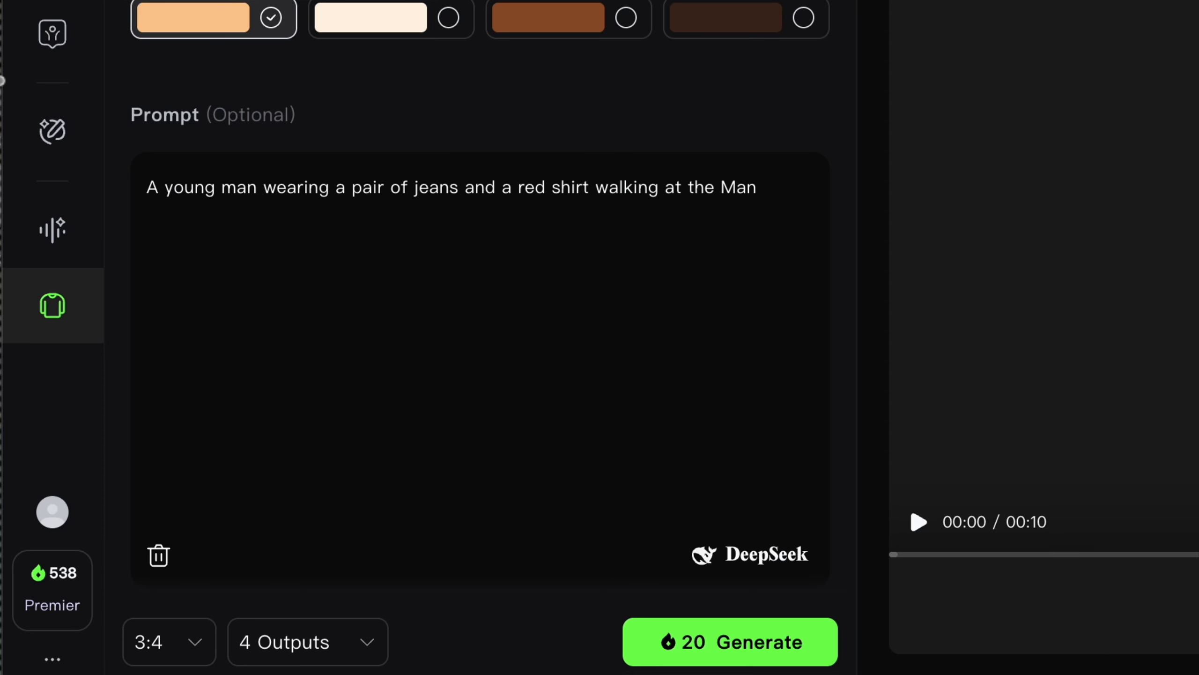
type("hattan Street.")
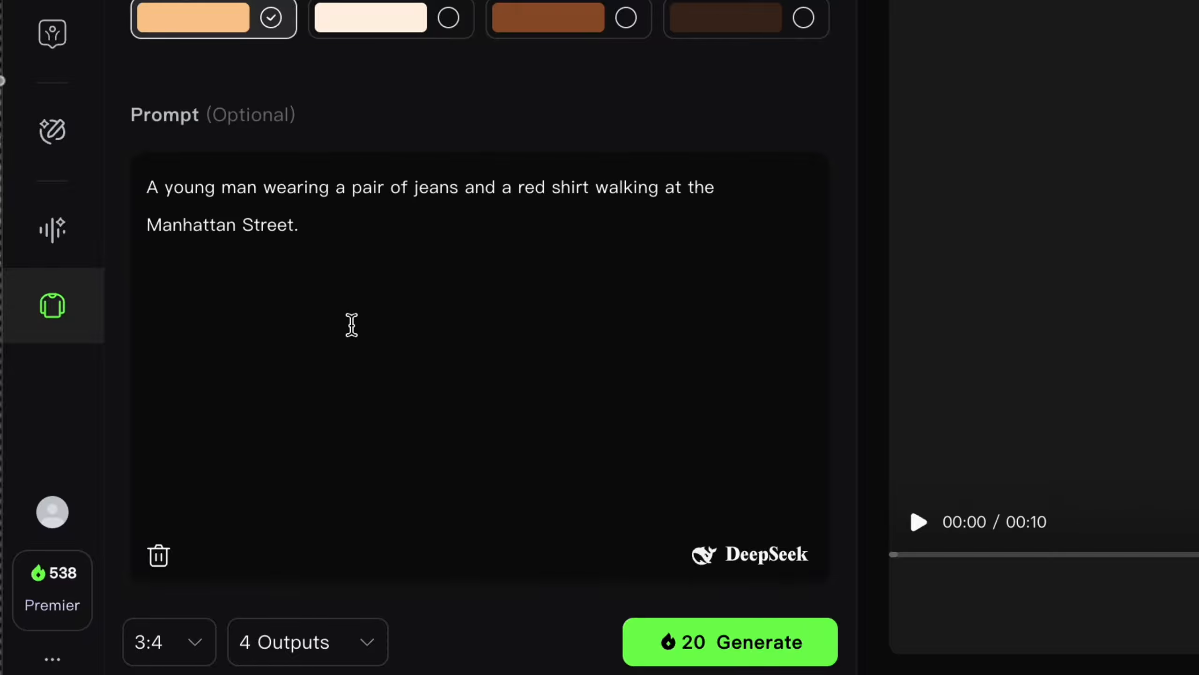
- Set the virtual model's aspect ratio to 9:16 and generate the images
left_click(193, 647)
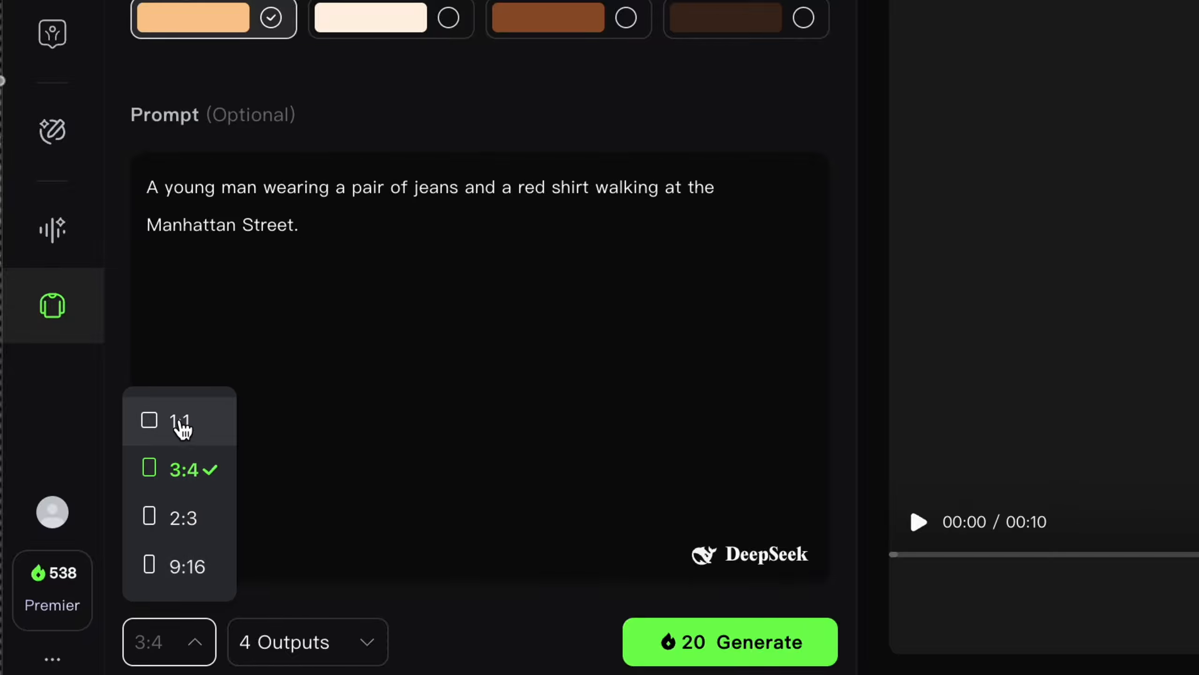
left_click(187, 566)
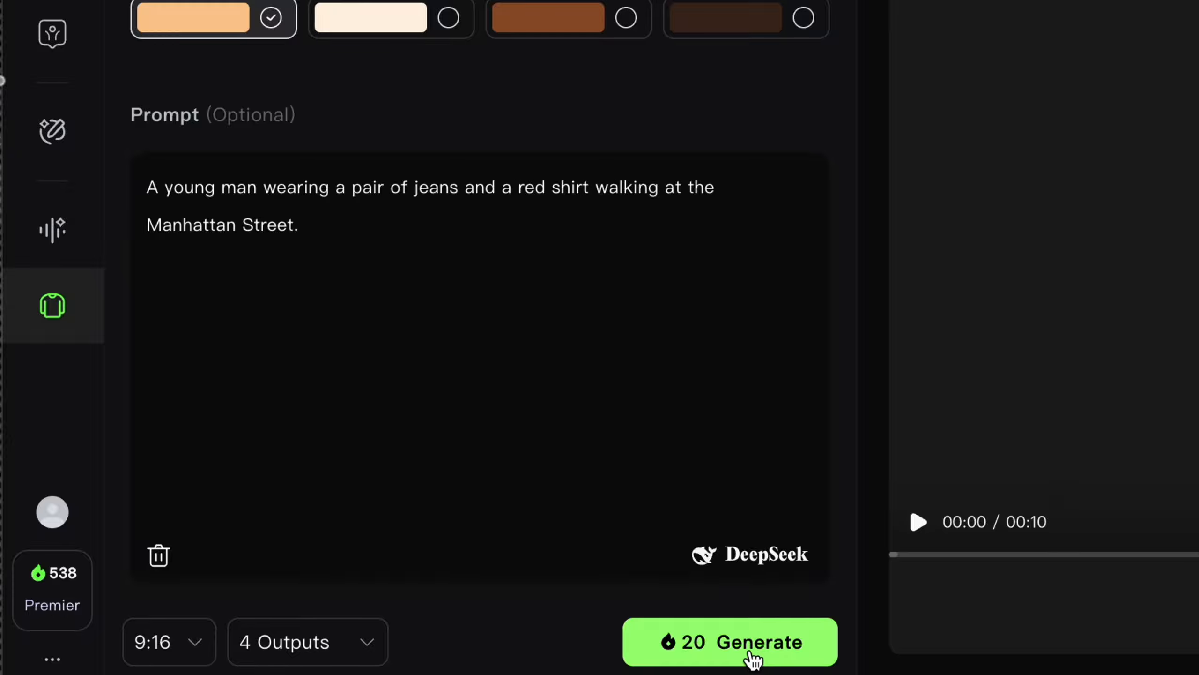
left_click(754, 660)
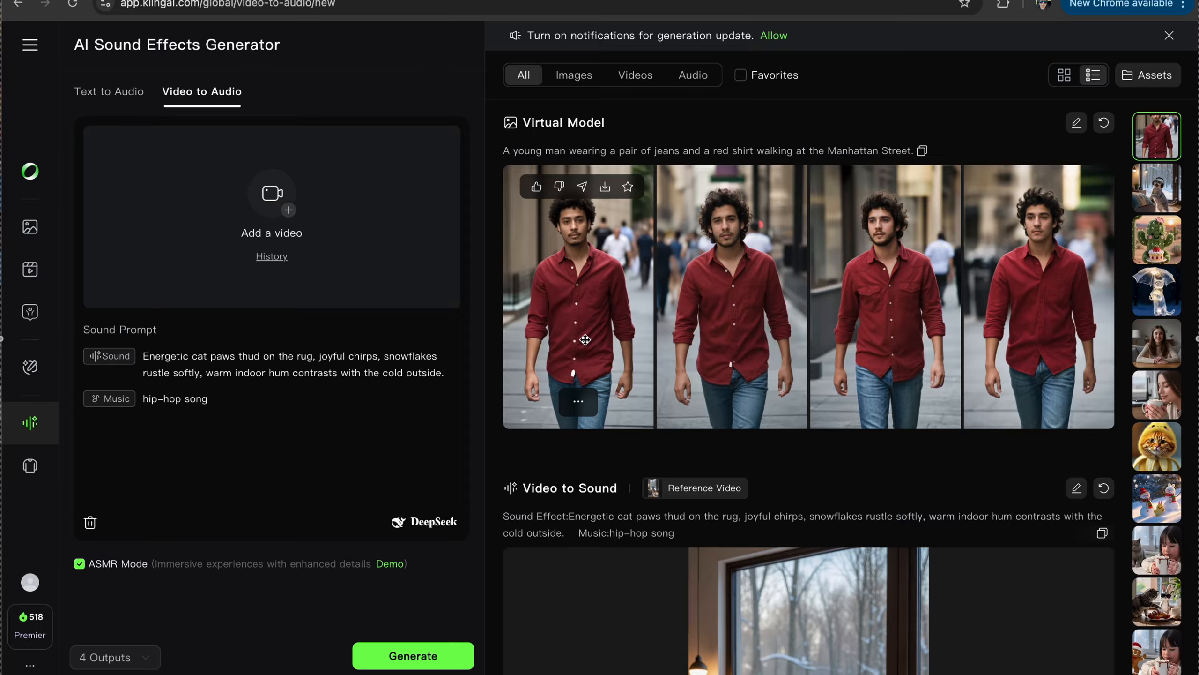
- Look through the four generated virtual model images of the man in the red shirt
left_click(585, 339)
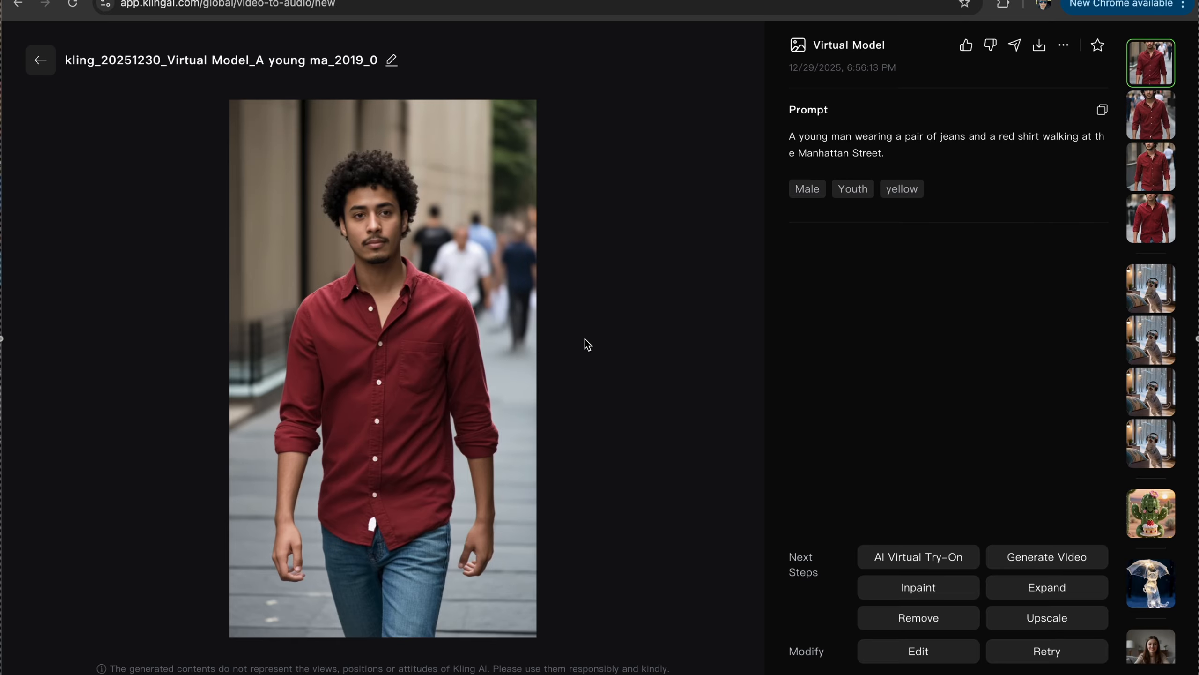
left_click(1158, 122)
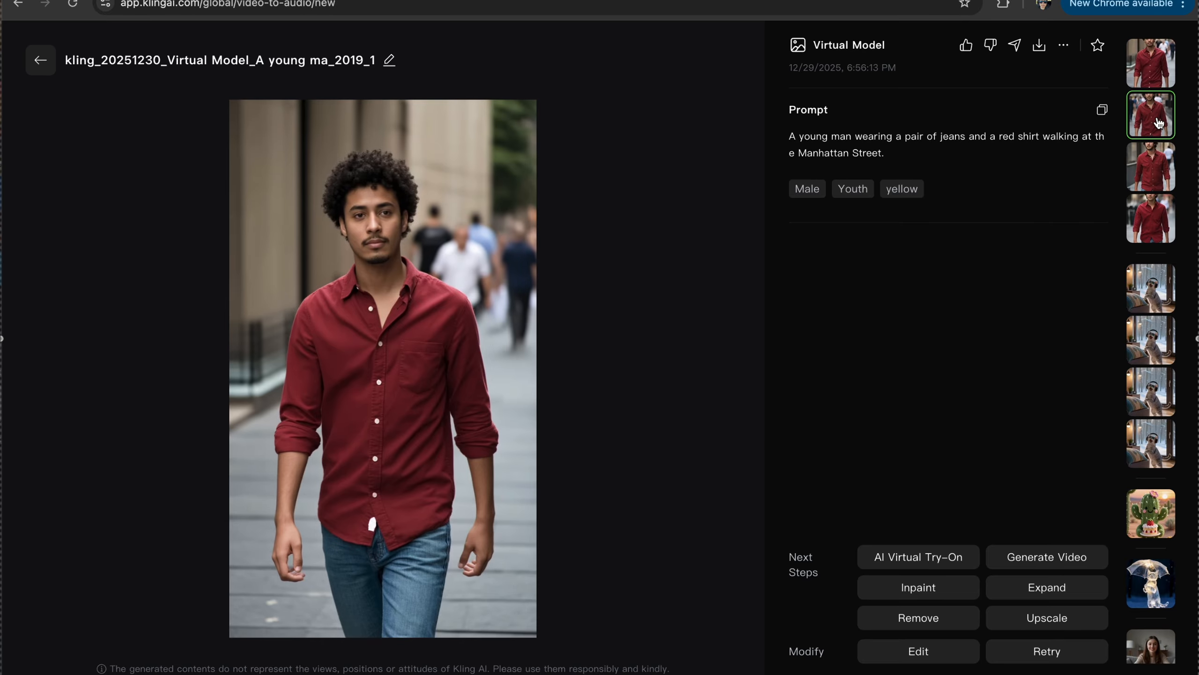
left_click(1156, 167)
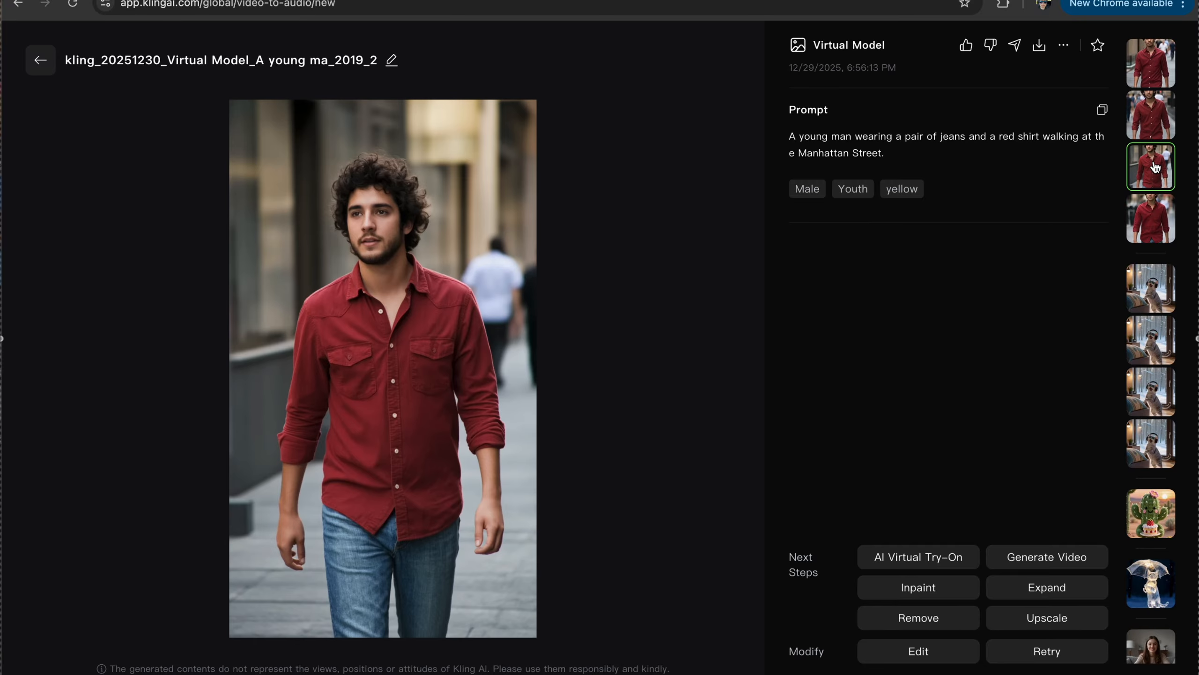
left_click(1154, 218)
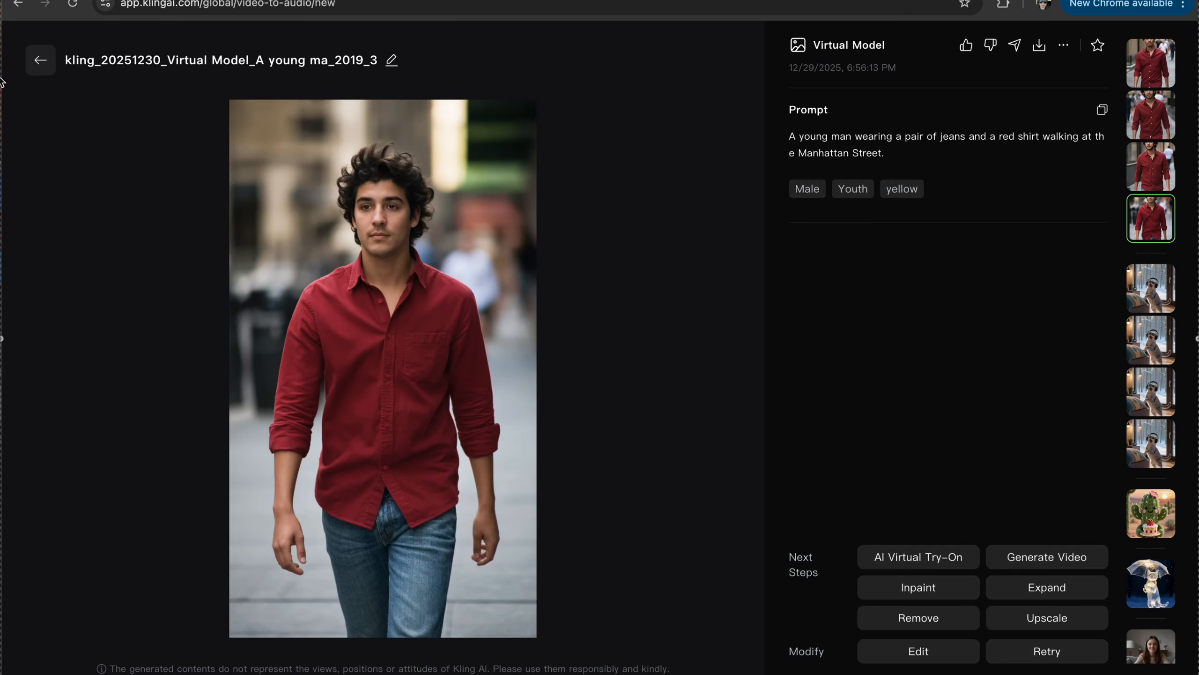
left_click(34, 66)
- Upload the image of the man in the white T-shirt as the single garment for AI Virtual Try-On
left_click(220, 93)
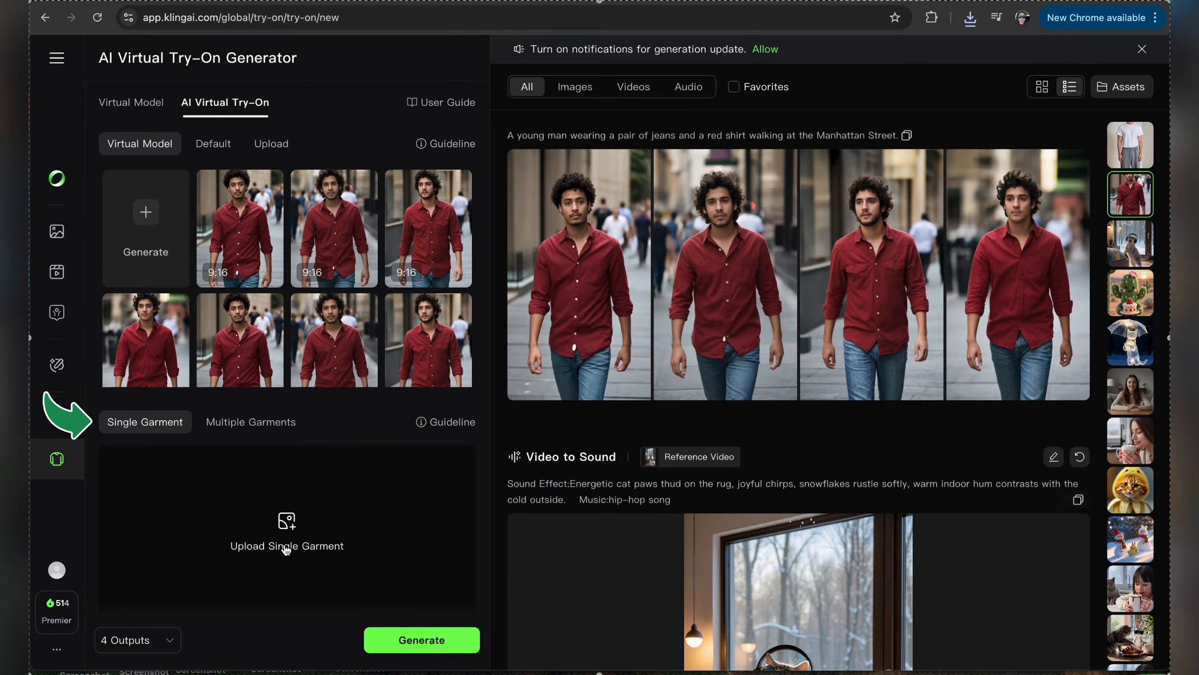
left_click(286, 550)
left_click(419, 156)
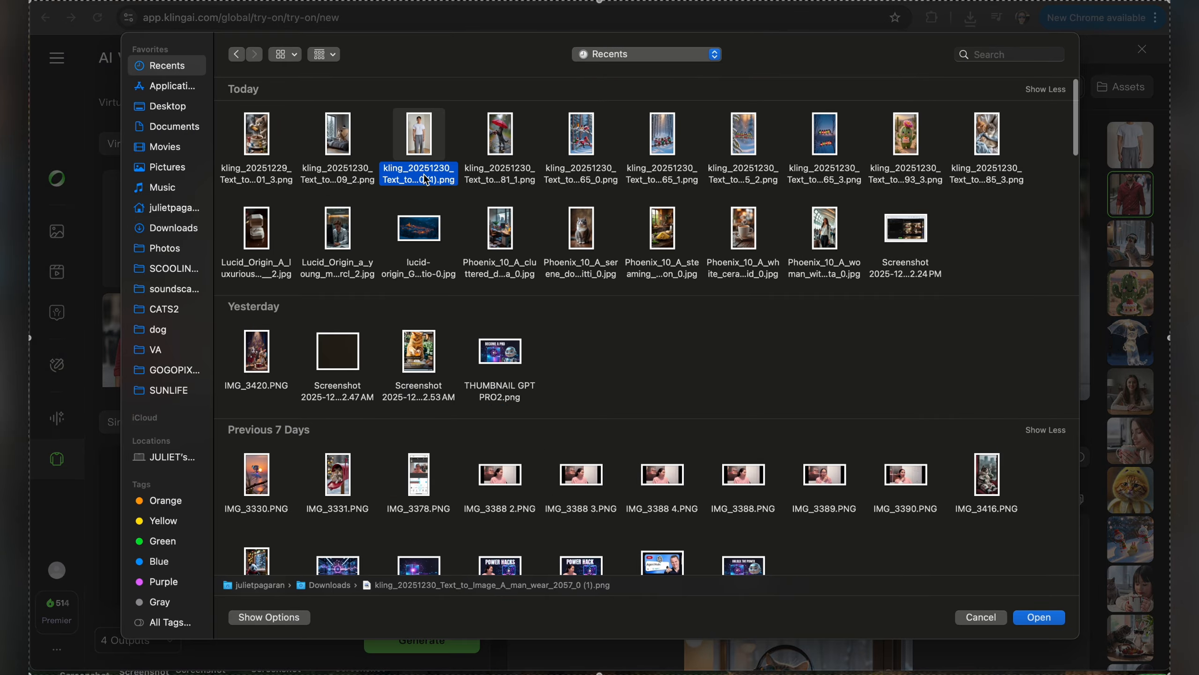
left_click(1040, 618)
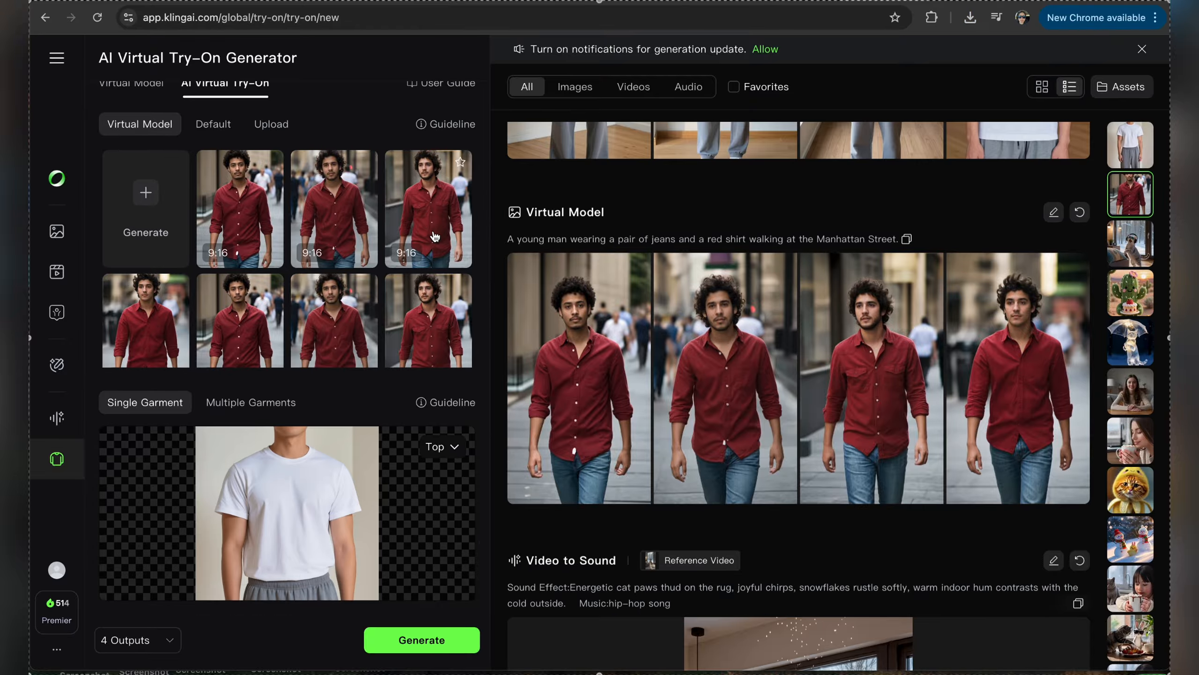
- Generate the white T-shirt try-on with the third virtual model and view the first two results
left_click(435, 236)
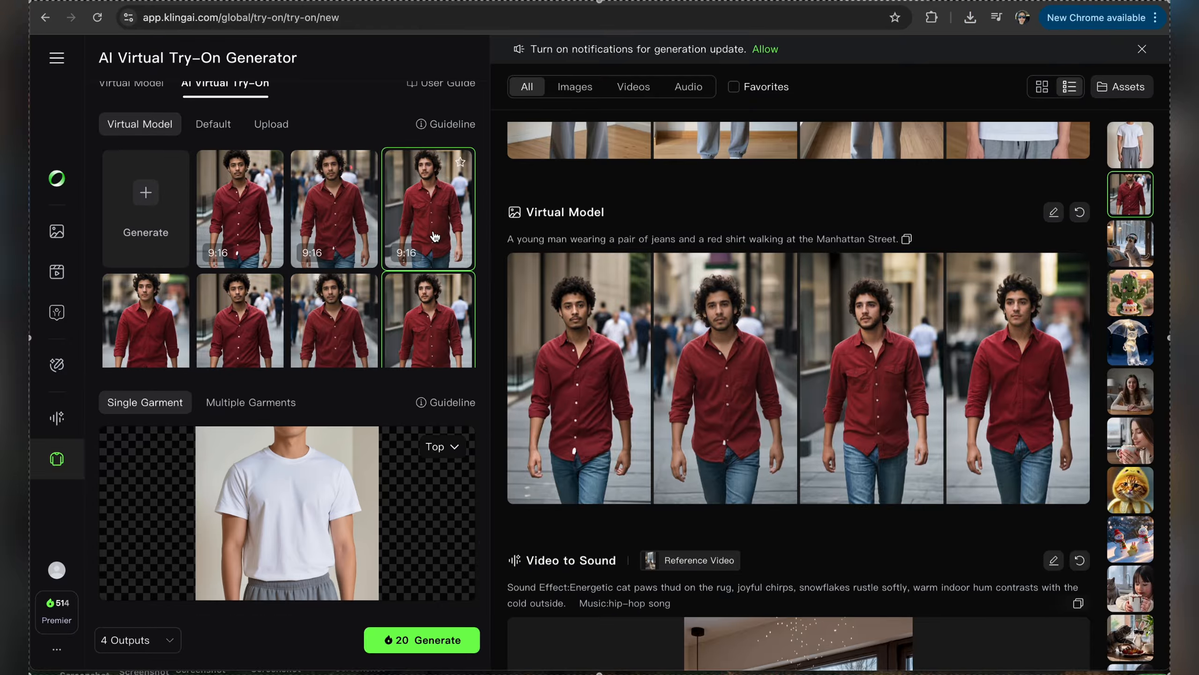
left_click(405, 640)
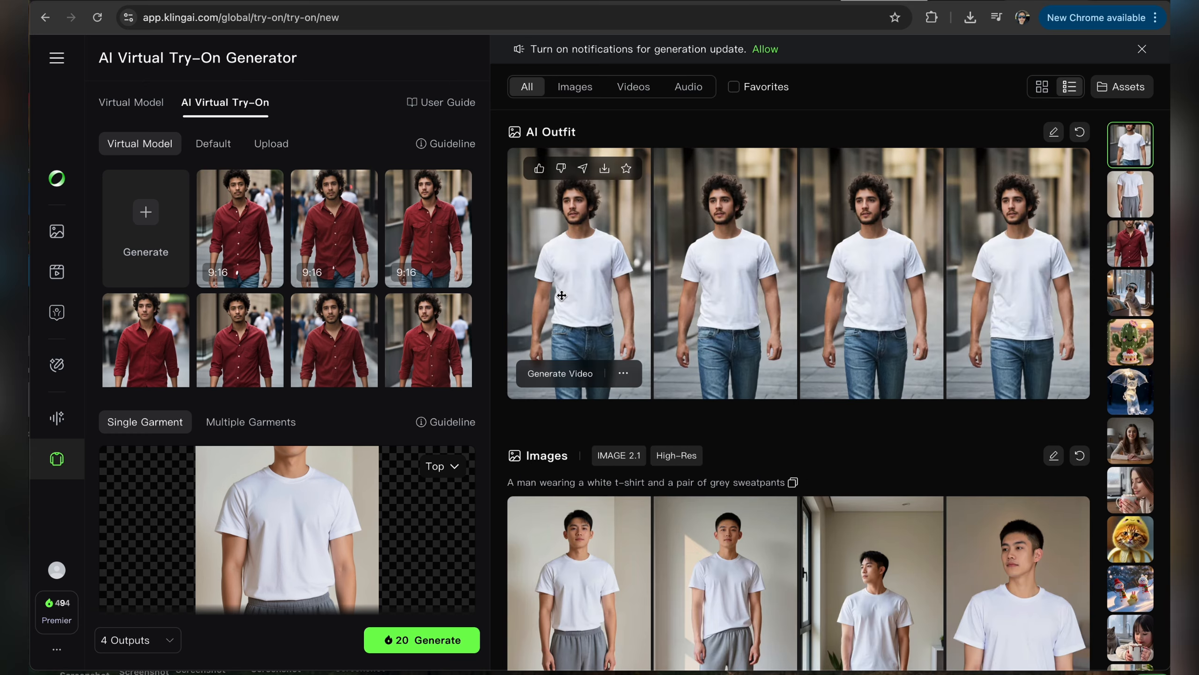
left_click(560, 293)
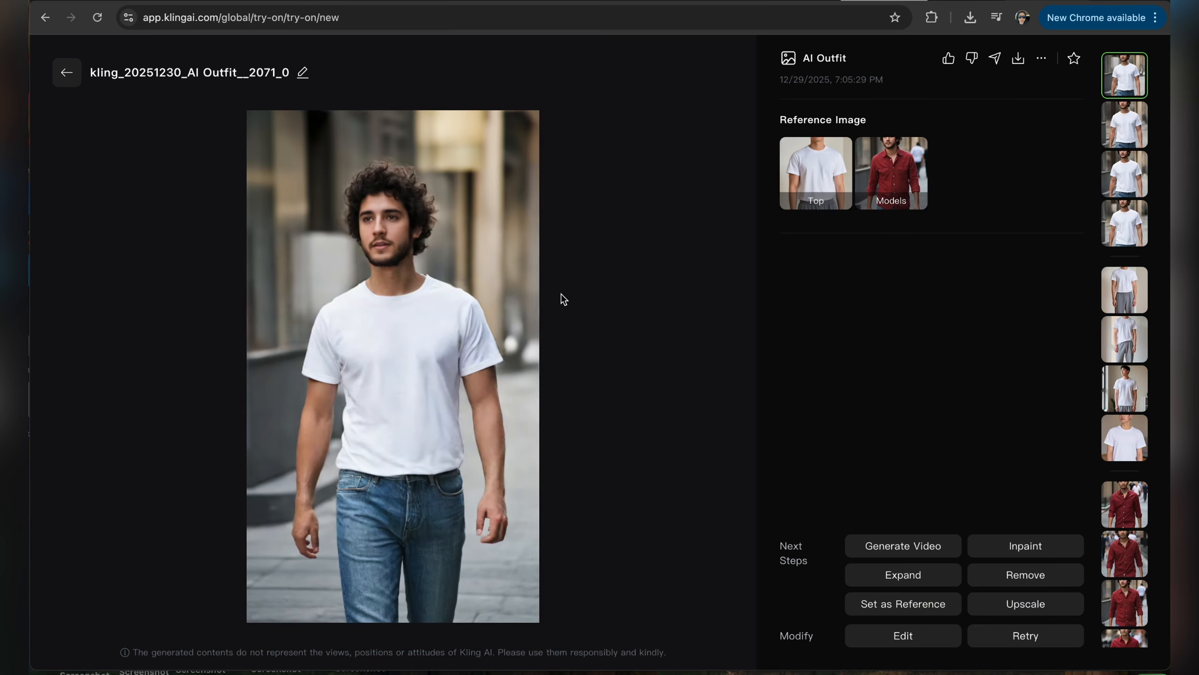
left_click(1127, 128)
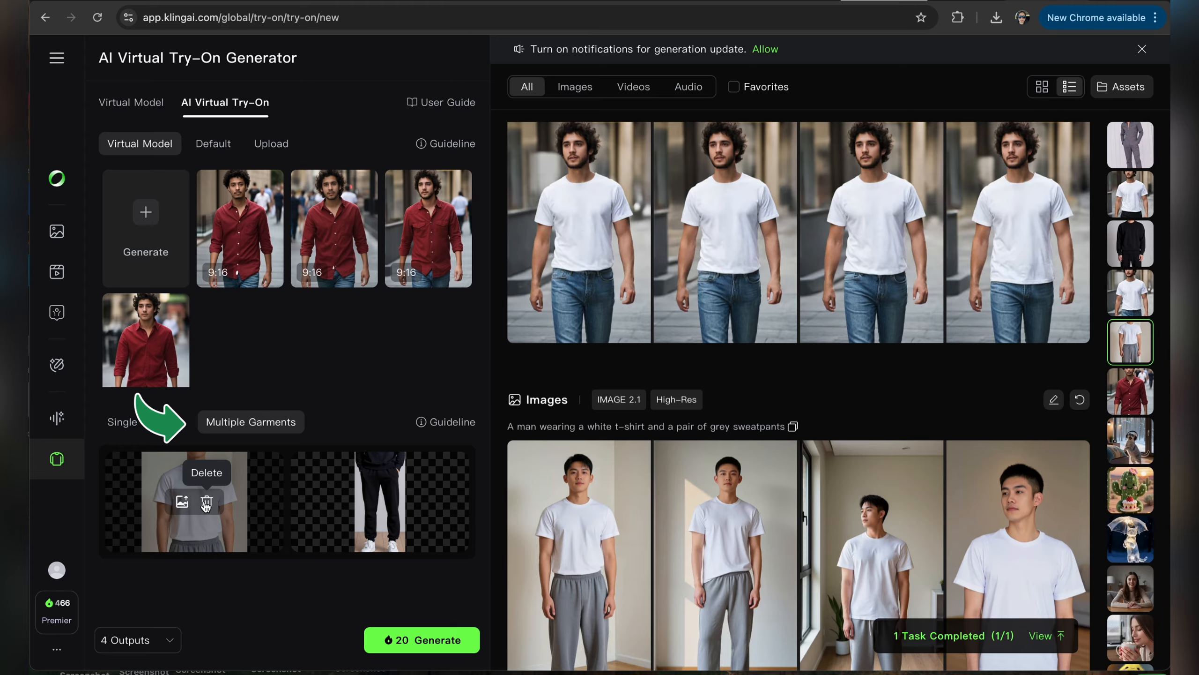
- Clear the top and bottom images from Multiple Garments and select the third virtual model
left_click(208, 500)
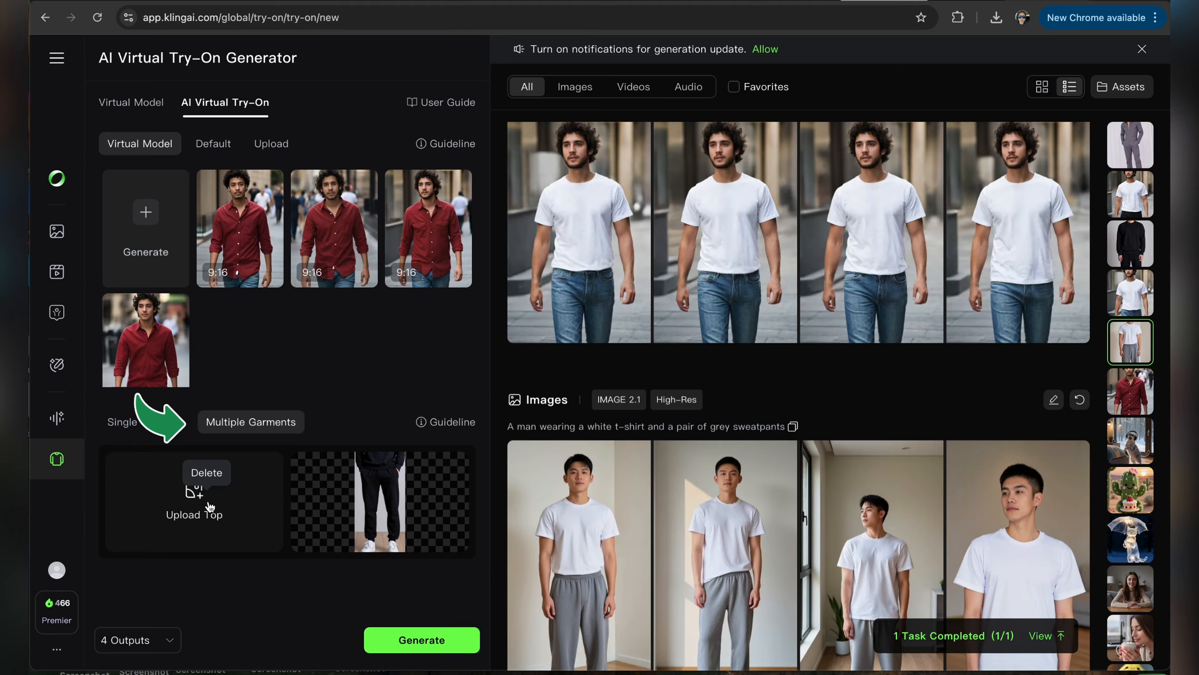
left_click(392, 507)
left_click(431, 208)
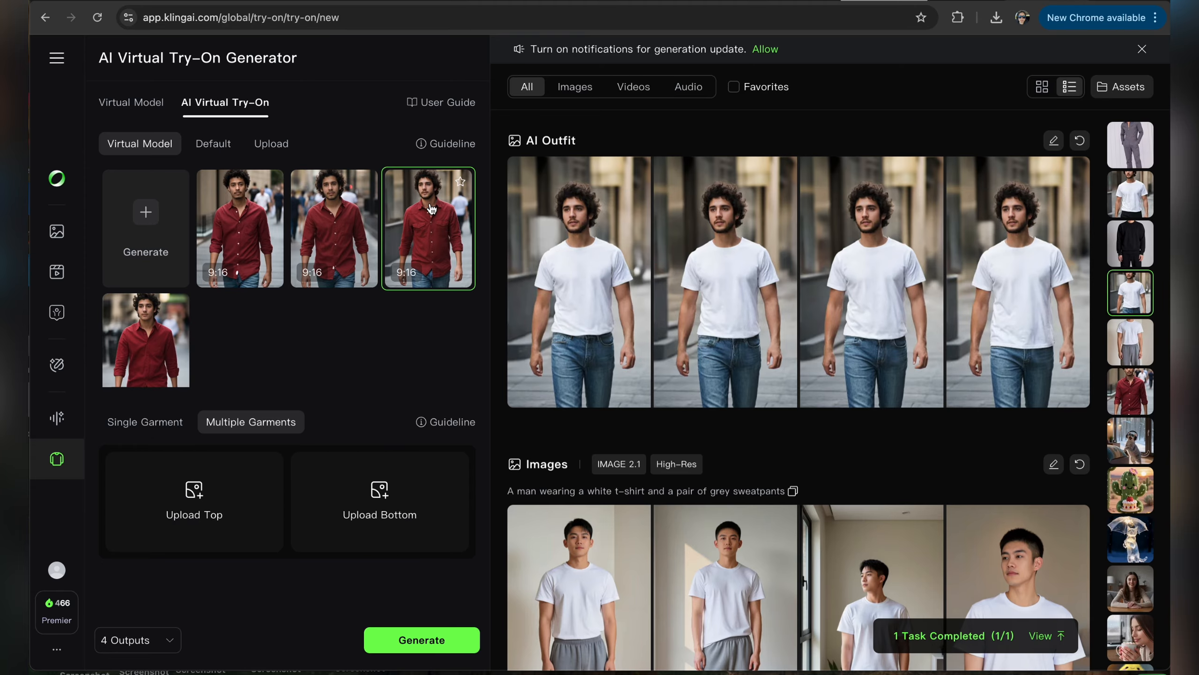
- Upload the recent image of the man in the white T-shirt as the top garment
left_click(190, 506)
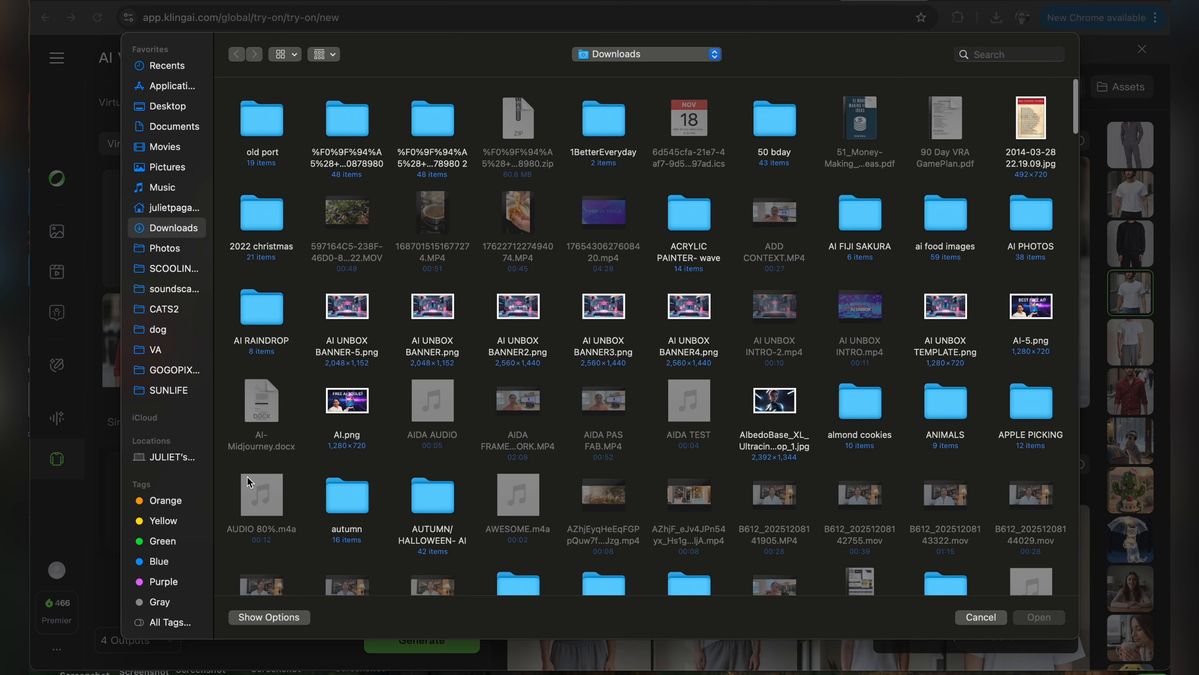
left_click(163, 65)
left_click(421, 142)
left_click(1032, 619)
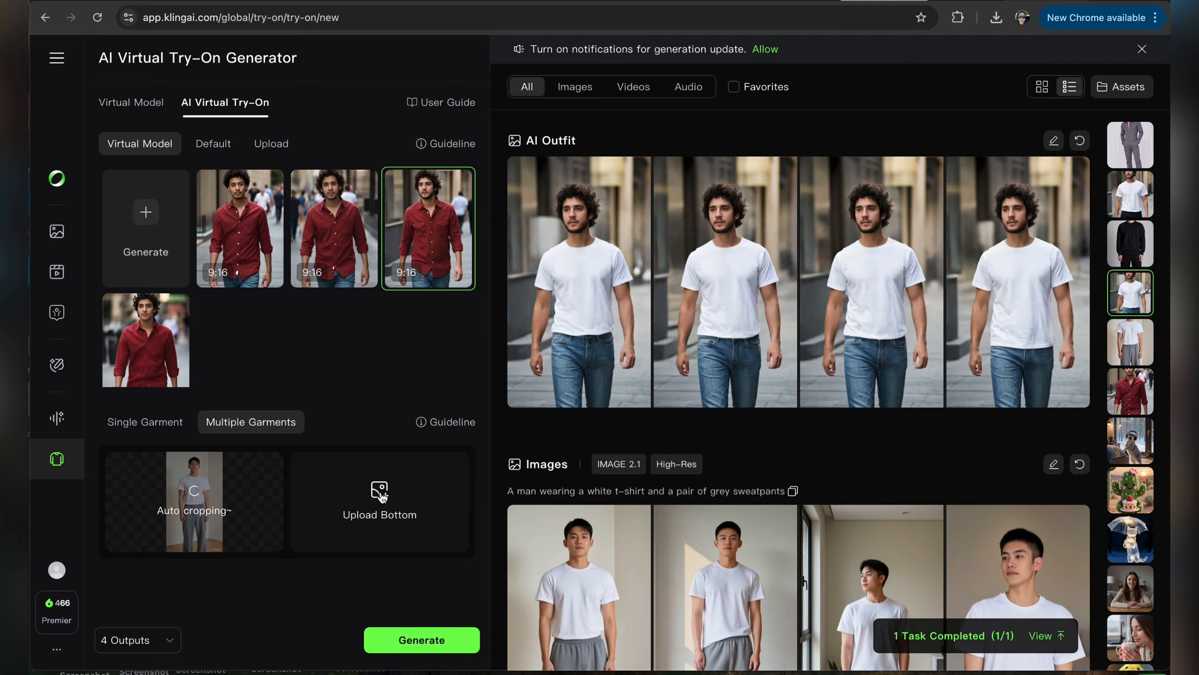
- Upload kling_20251230_Text_to_Image_A_man_wear_2082_3.png as the bottom garment and generate the outfit
left_click(380, 493)
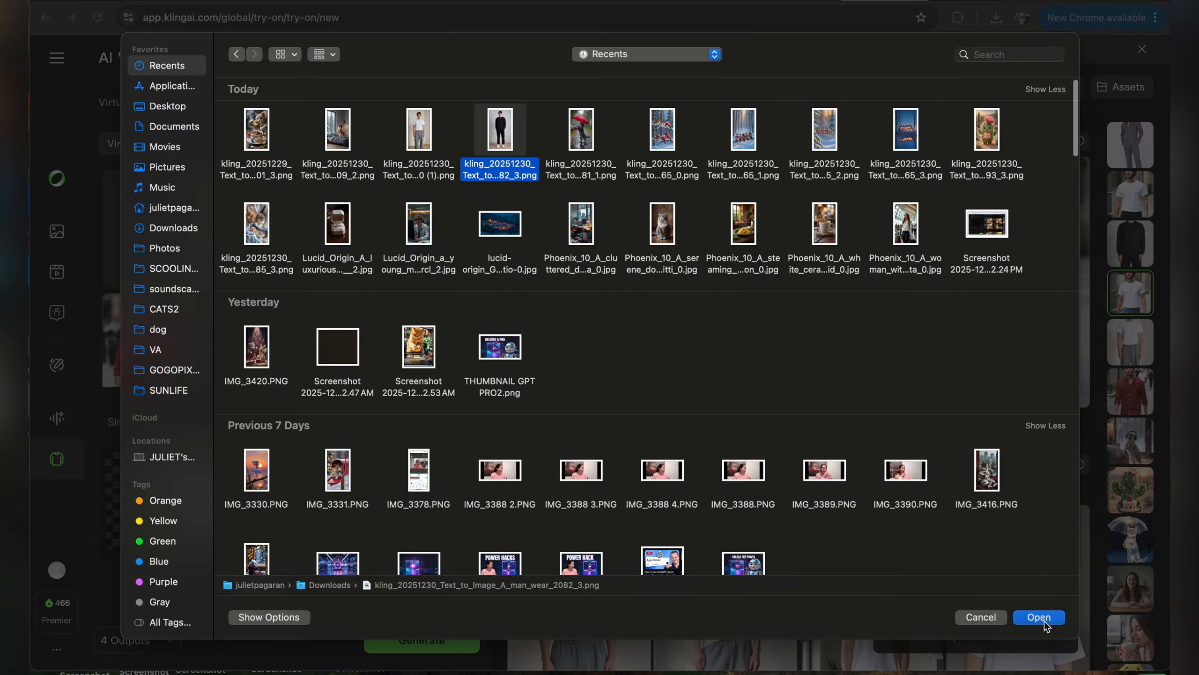
left_click(1044, 620)
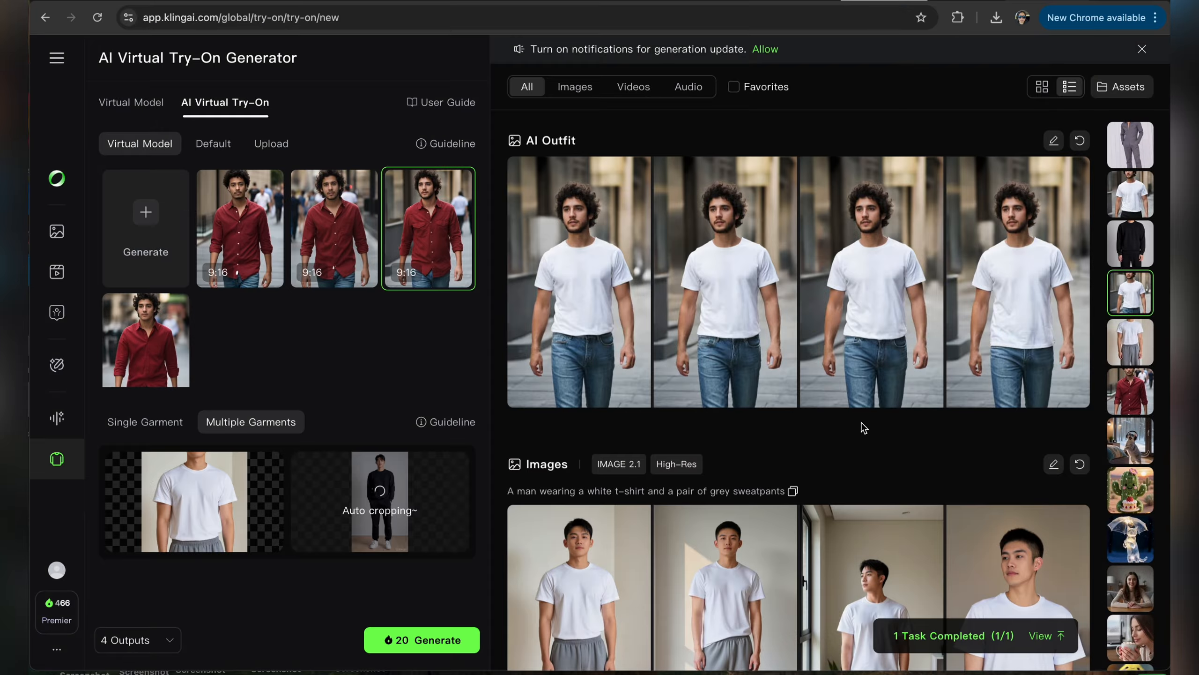
left_click(422, 639)
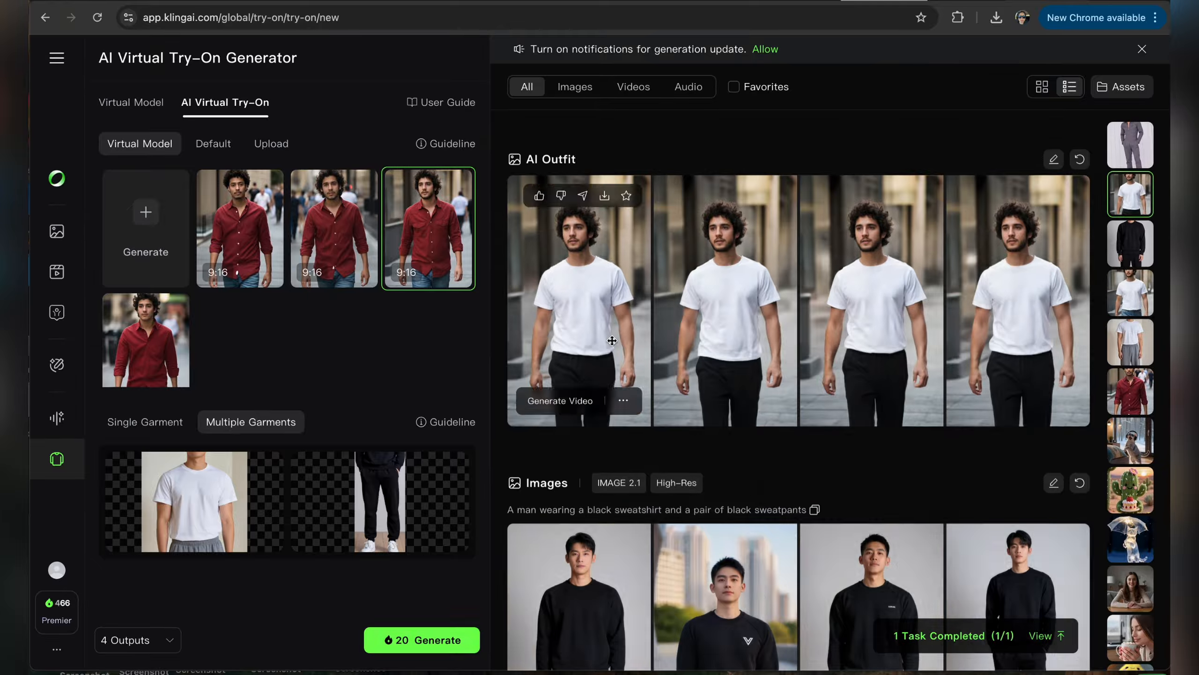
- Look through the four generated outfit images with the white T-shirt and black pants
left_click(579, 302)
left_click(1124, 336)
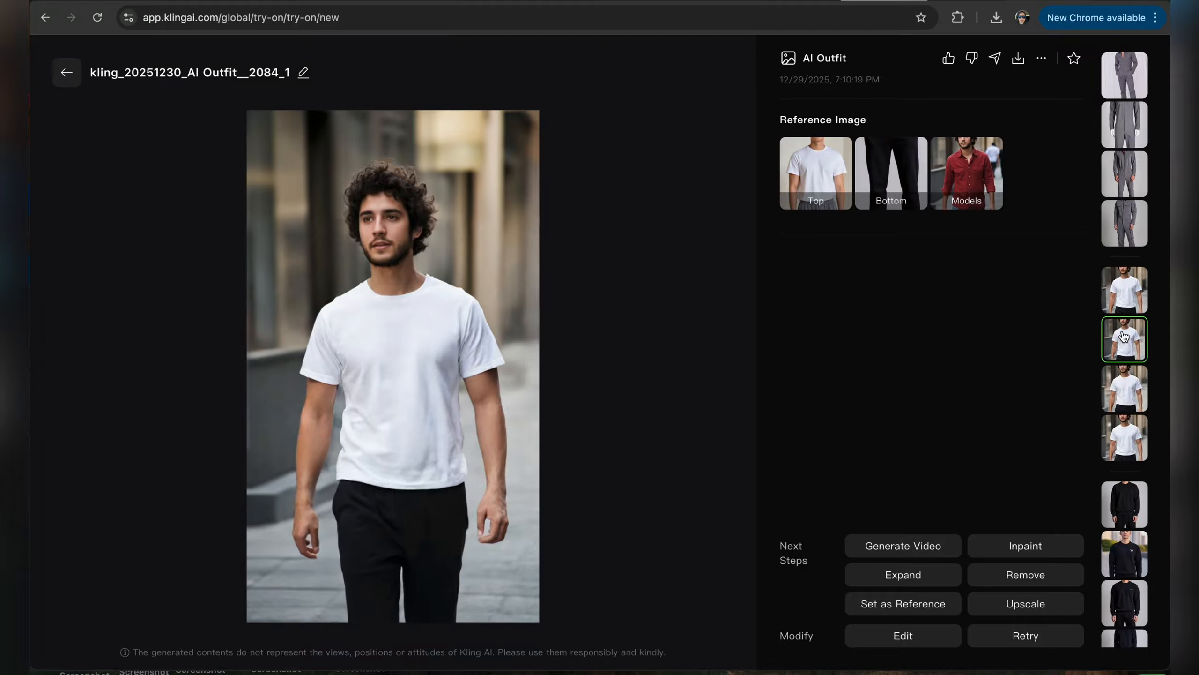
left_click(1133, 376)
left_click(1132, 437)
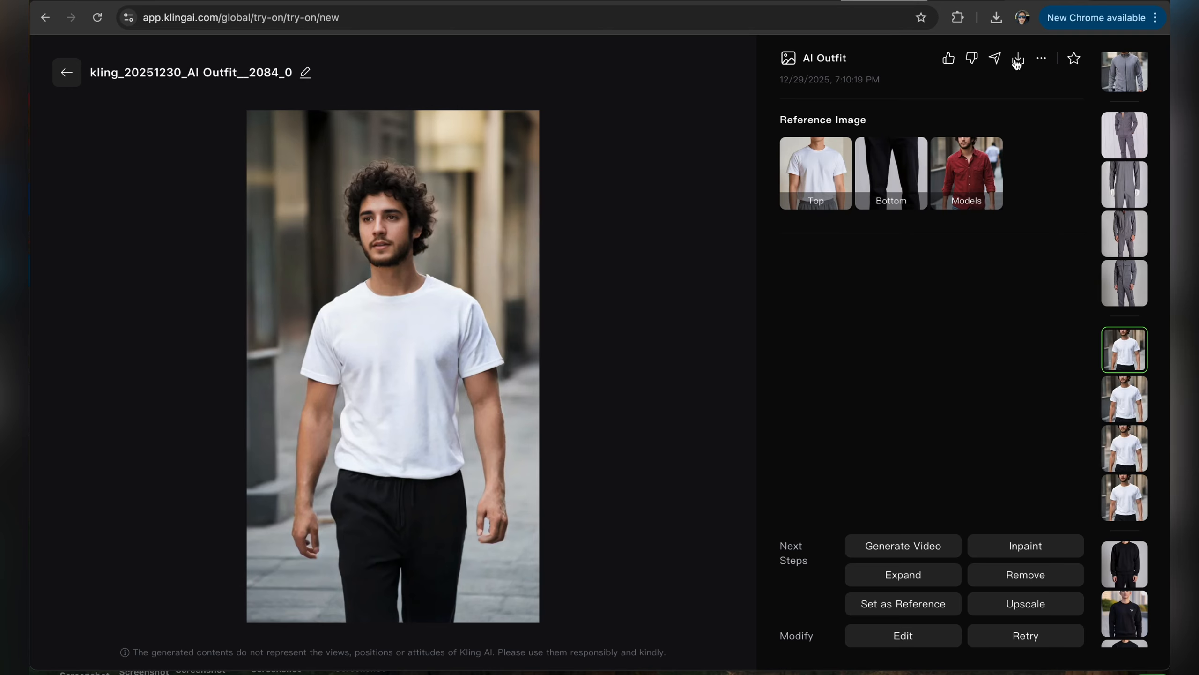
- Download the first white T-shirt and black pants outfit image and add it to the favorites
mouse_move(1019, 61)
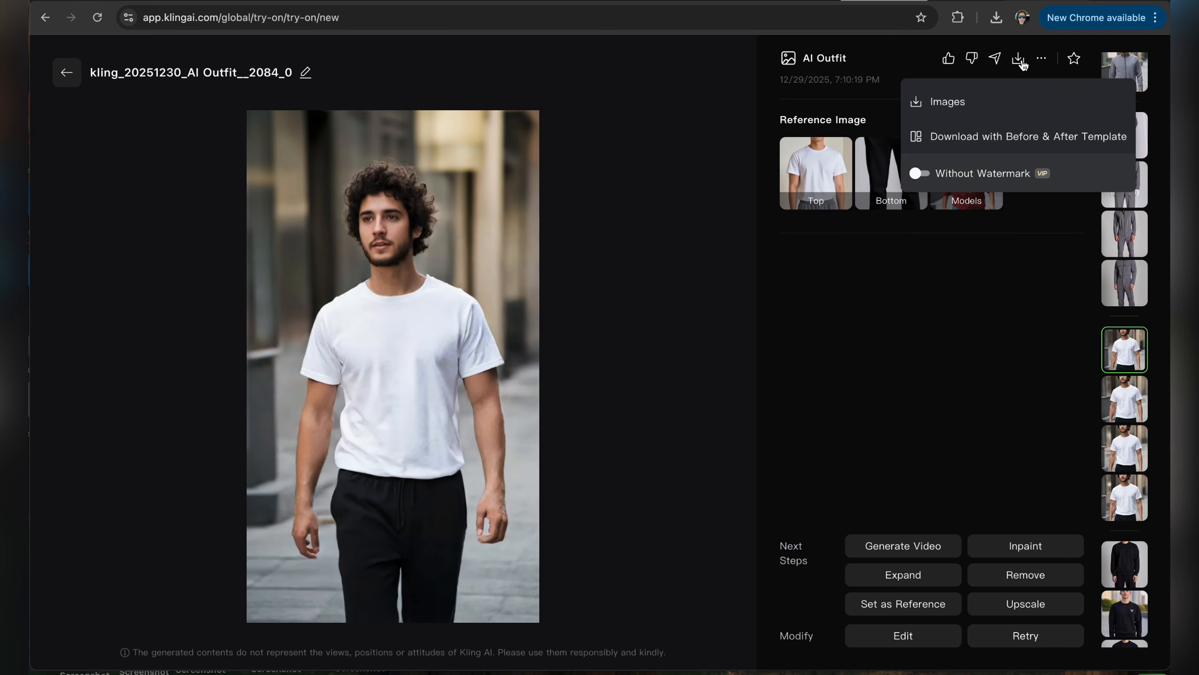
left_click(1074, 60)
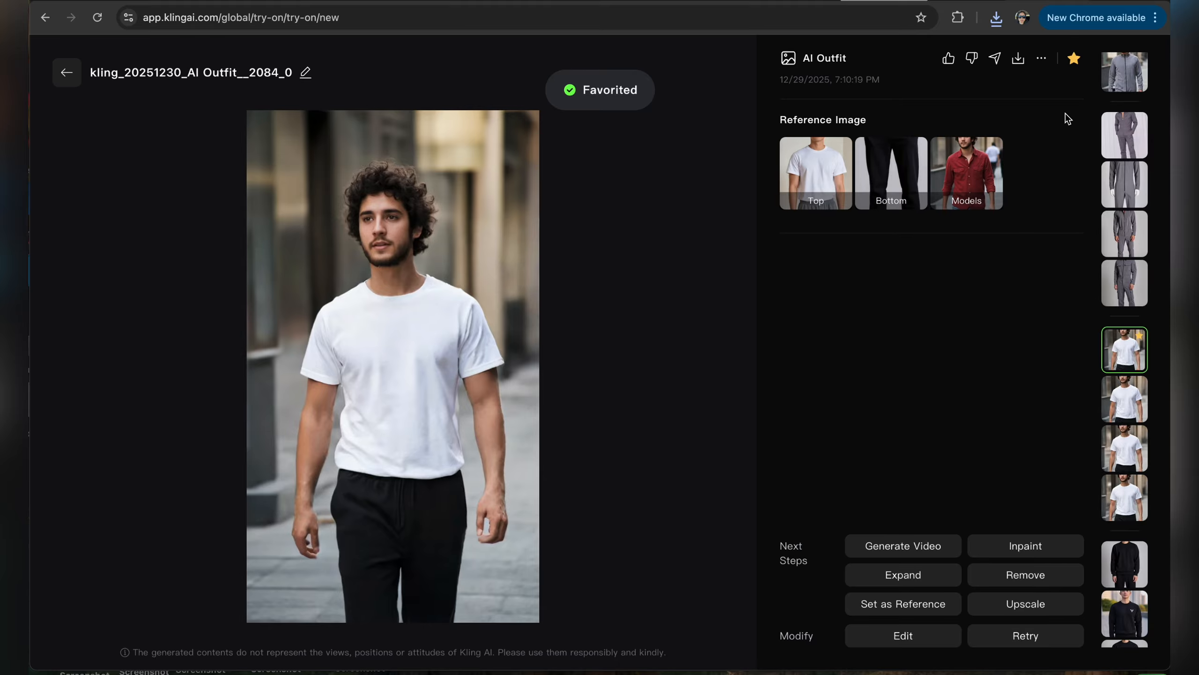